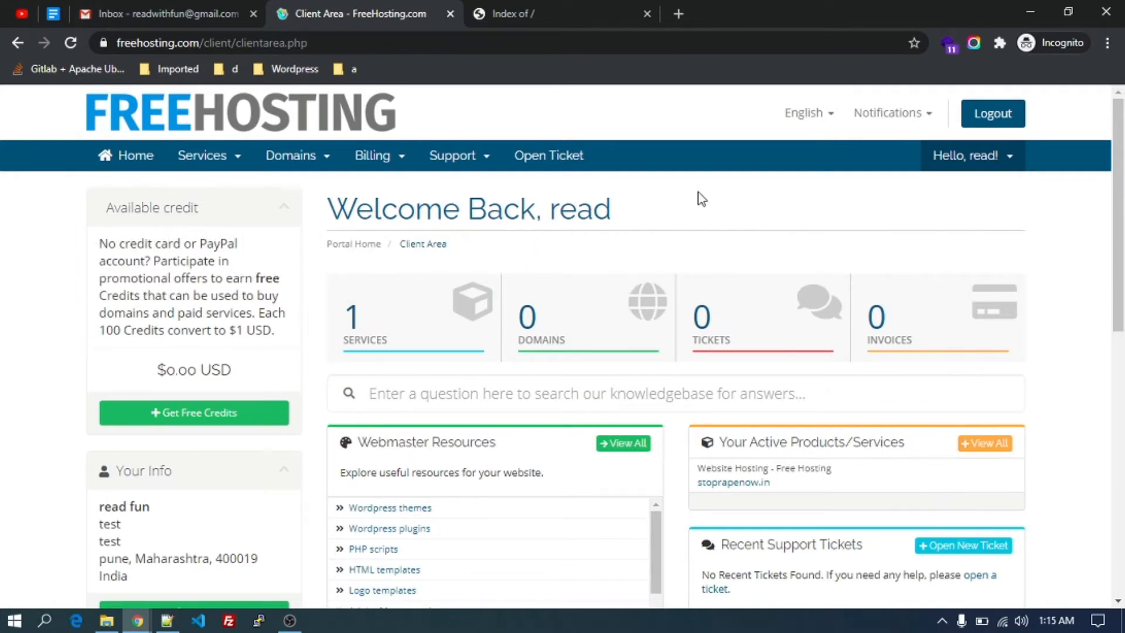
Open the Free Hosting product's management page from the Services list.
scroll(702, 199, down, 7)
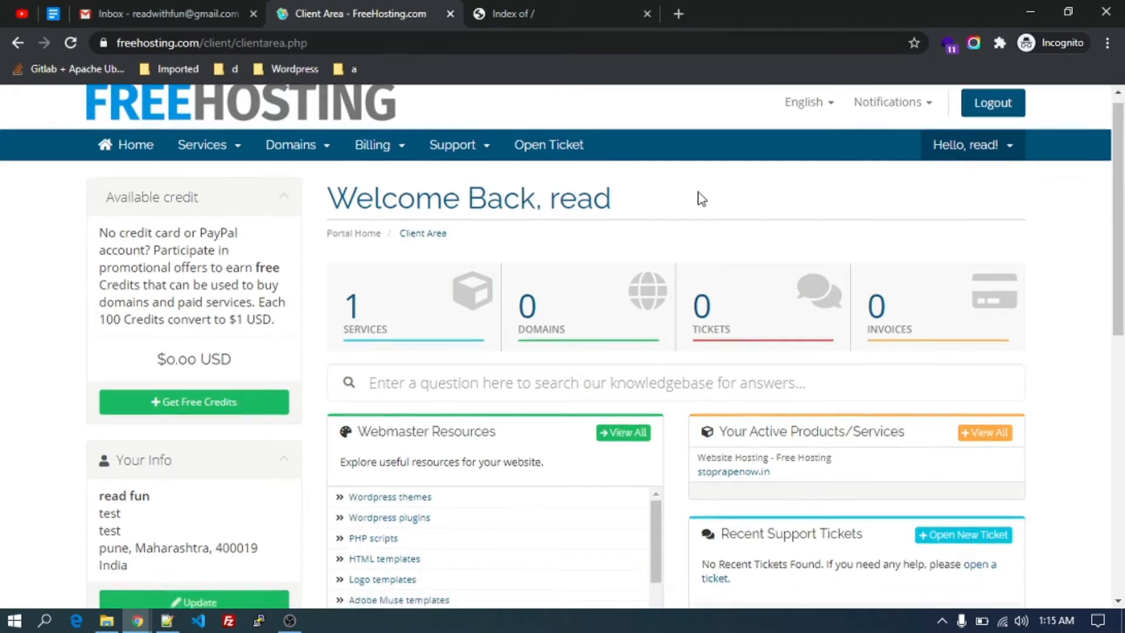
scroll(702, 200, up, 7)
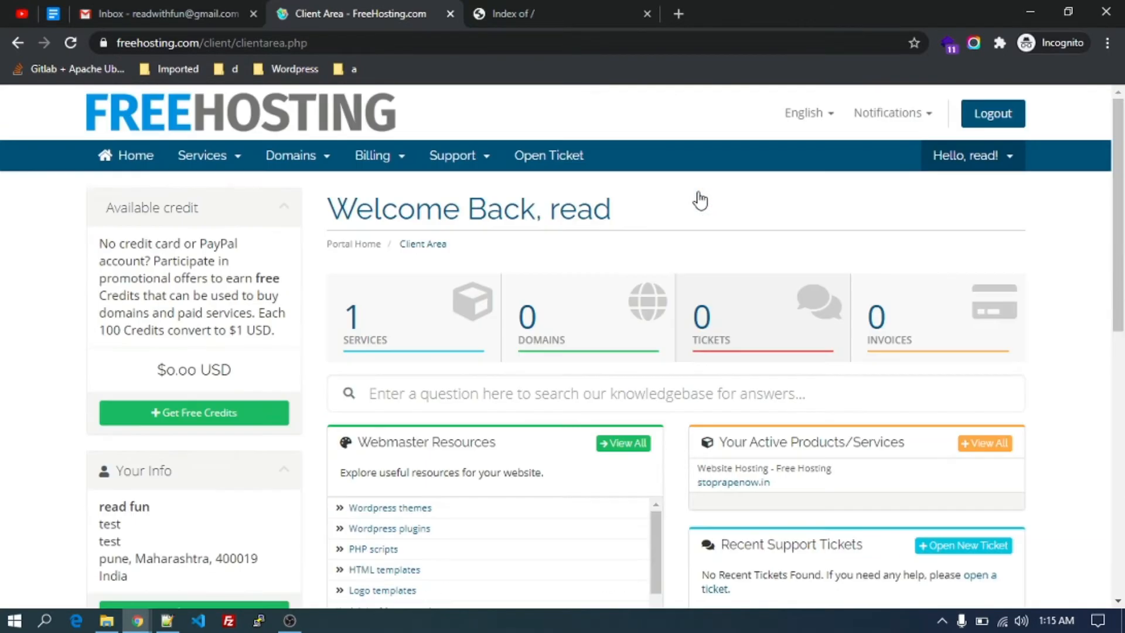
click(407, 325)
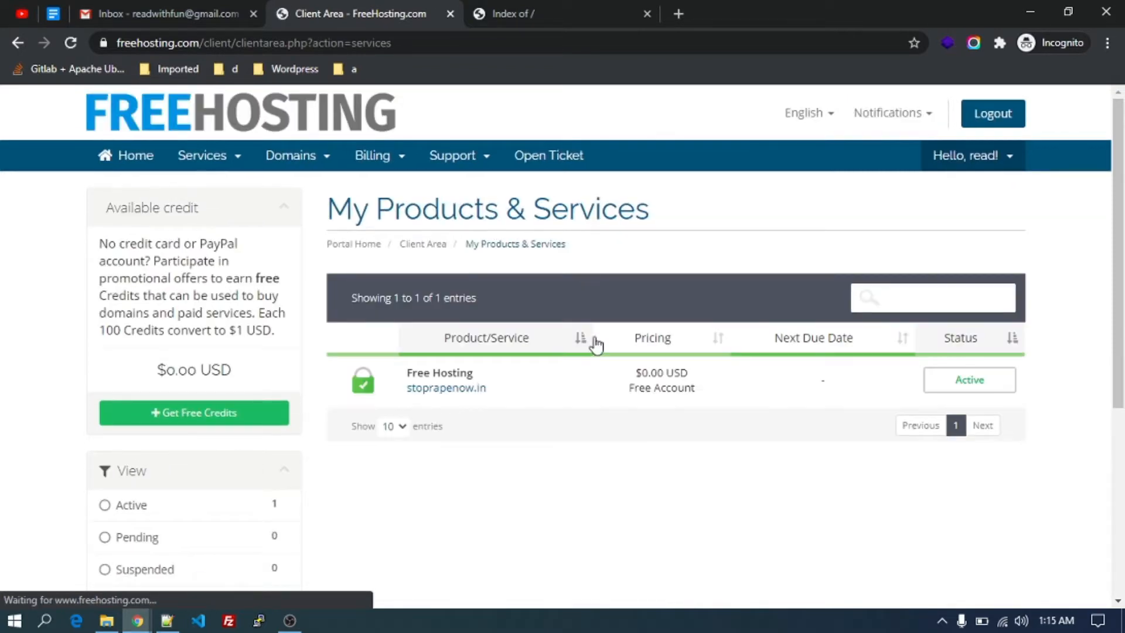
click(451, 385)
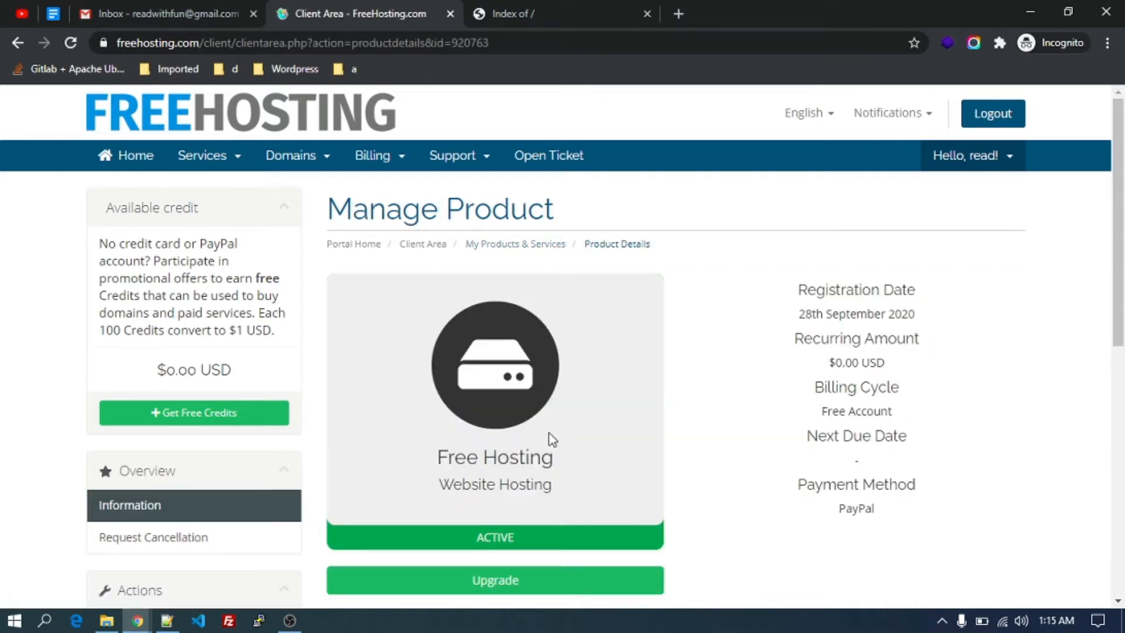
Log in to DirectAdmin from the Hosting Information section.
scroll(551, 438, down, 5)
scroll(550, 433, down, 2)
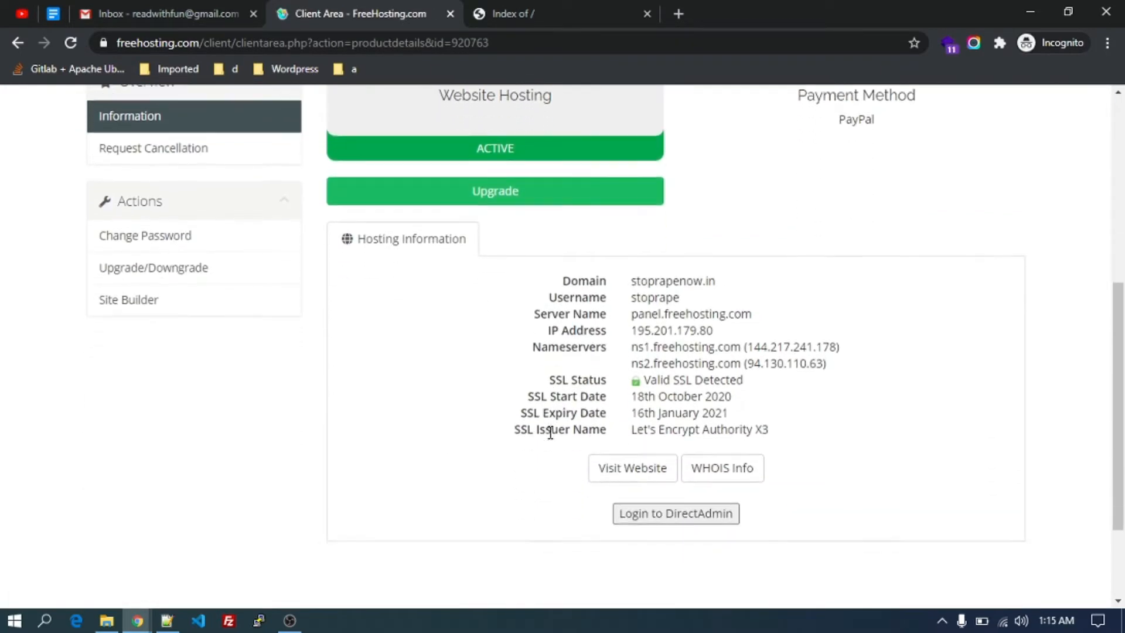
scroll(550, 434, down, 2)
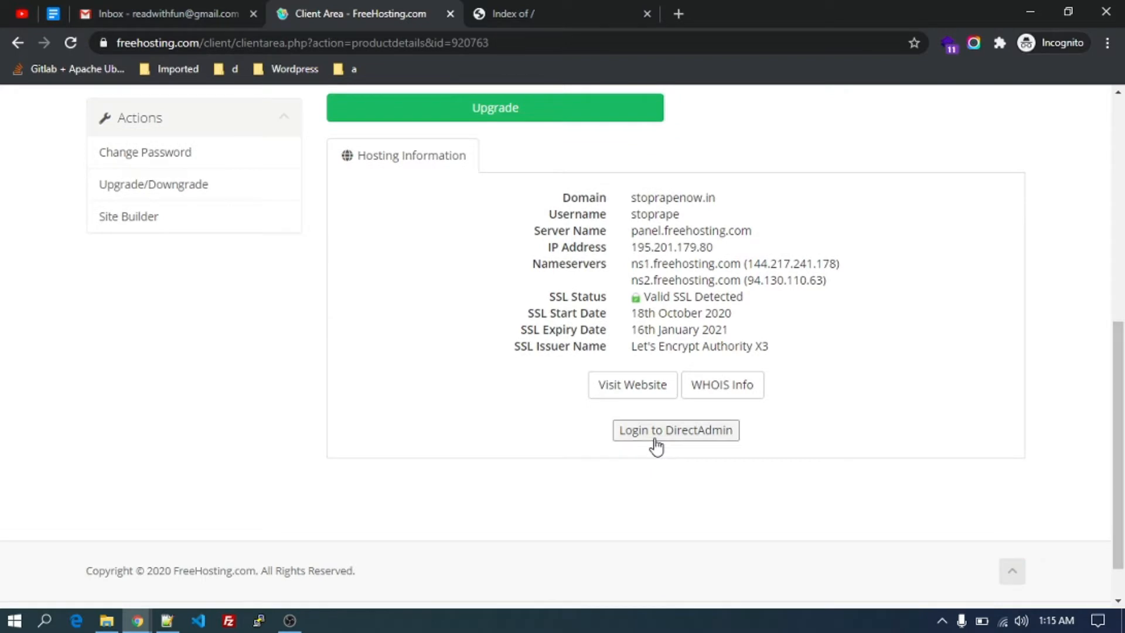
click(656, 445)
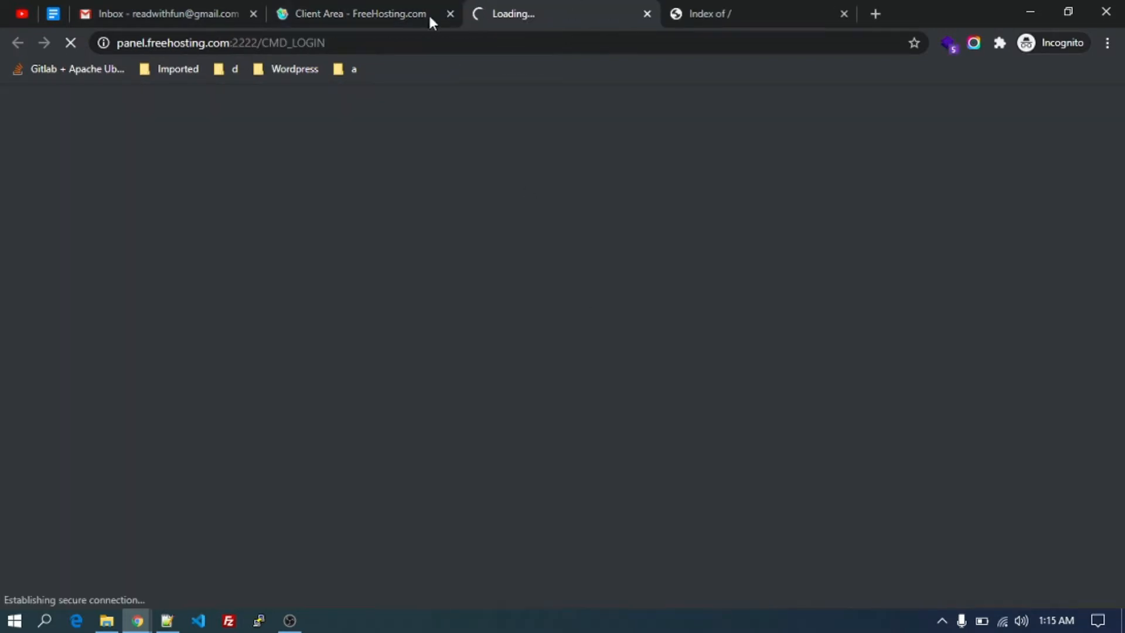
Go back to the loaded DirectAdmin panel and open File Manager under System Info & Files.
click(428, 17)
click(515, 9)
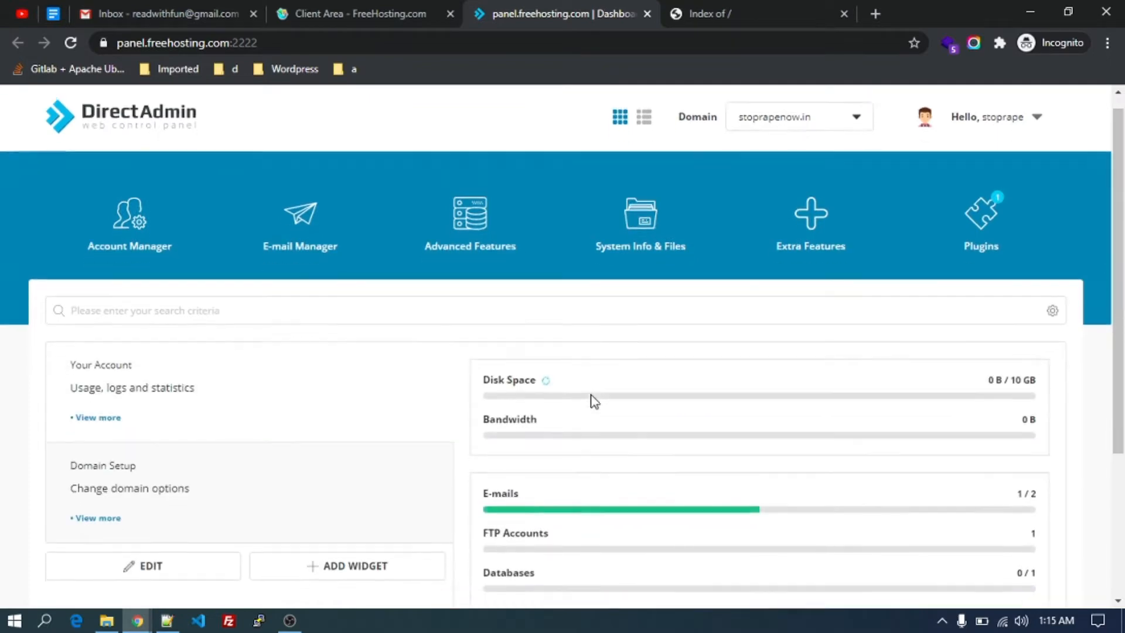
scroll(595, 401, down, 3)
scroll(594, 401, up, 4)
mouse_move(658, 253)
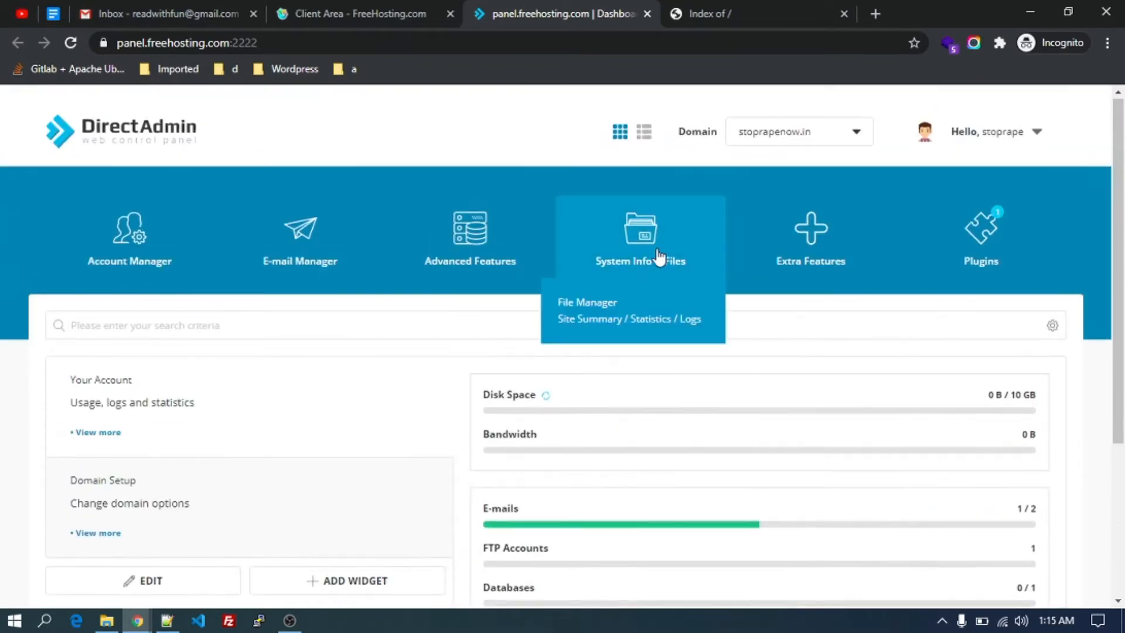
click(586, 303)
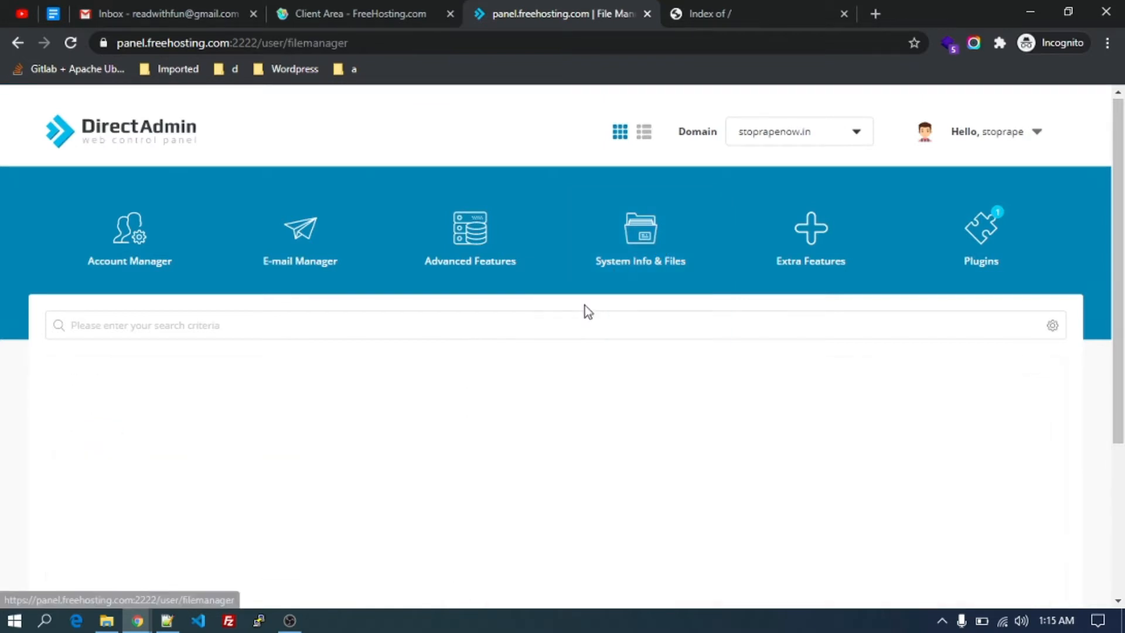
Open the public_html folder and confirm the live site shows an empty 'Index of /' listing.
scroll(588, 311, down, 5)
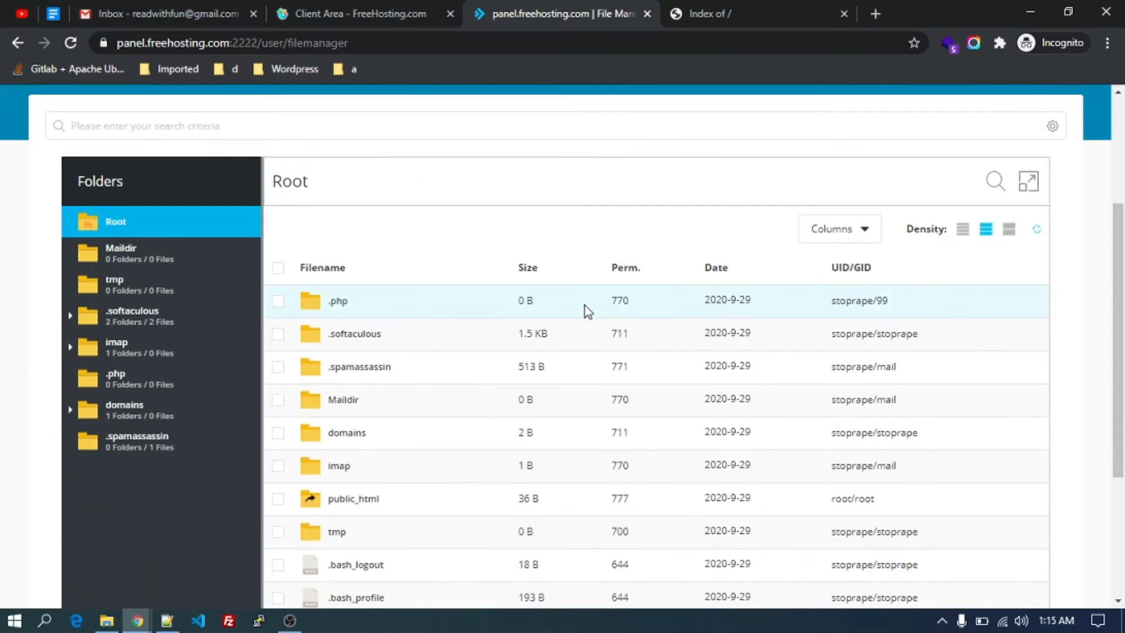
right_click(363, 424)
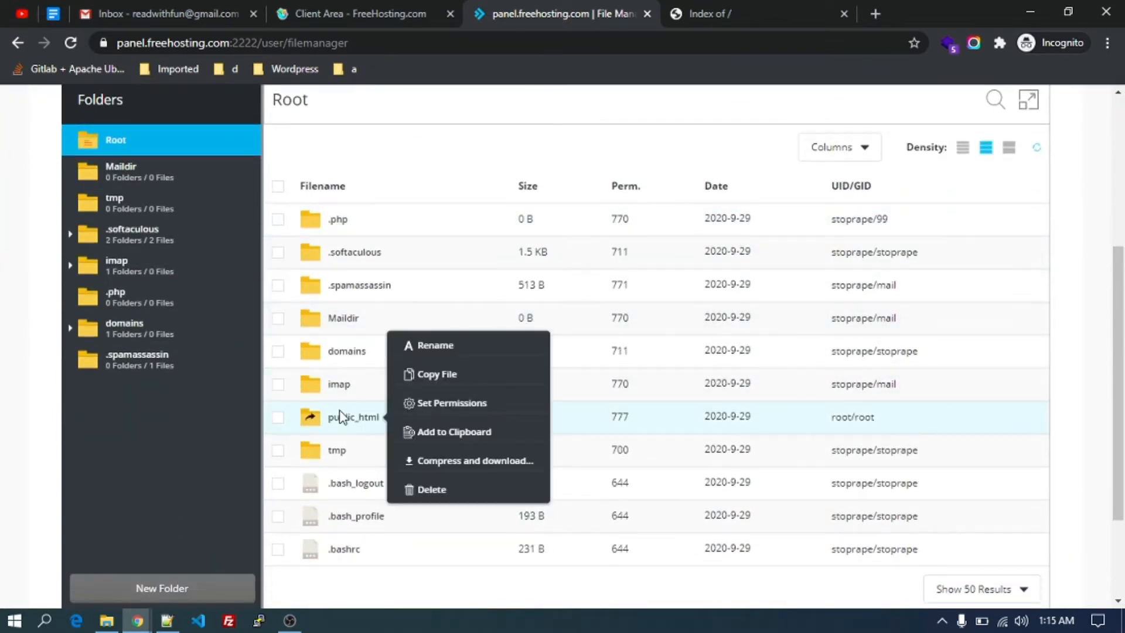
click(345, 419)
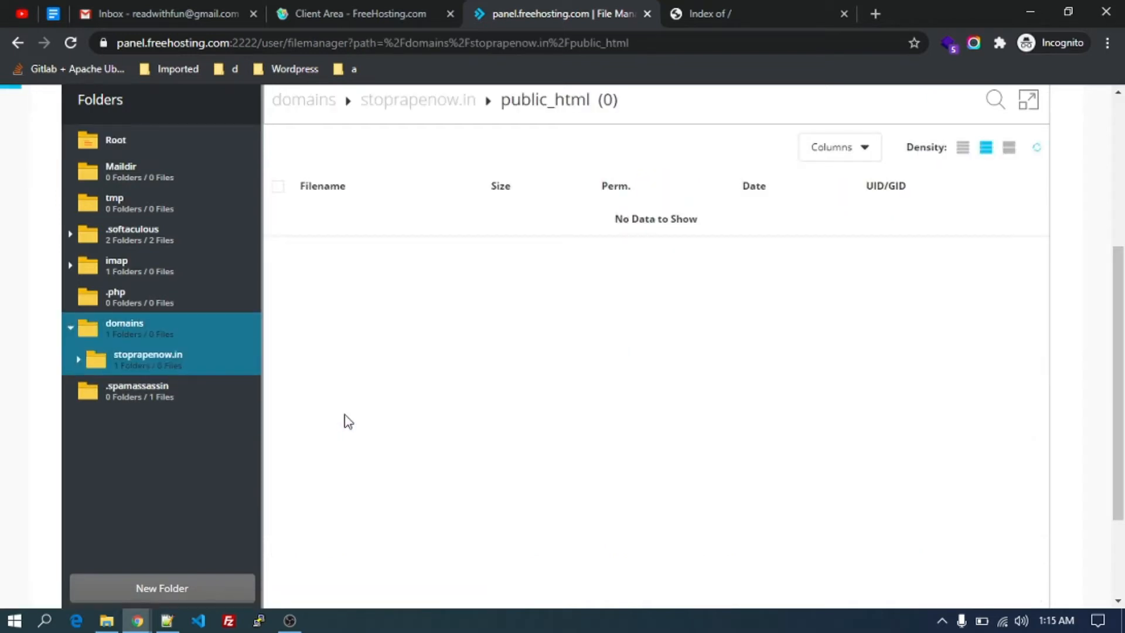
scroll(367, 411, up, 1)
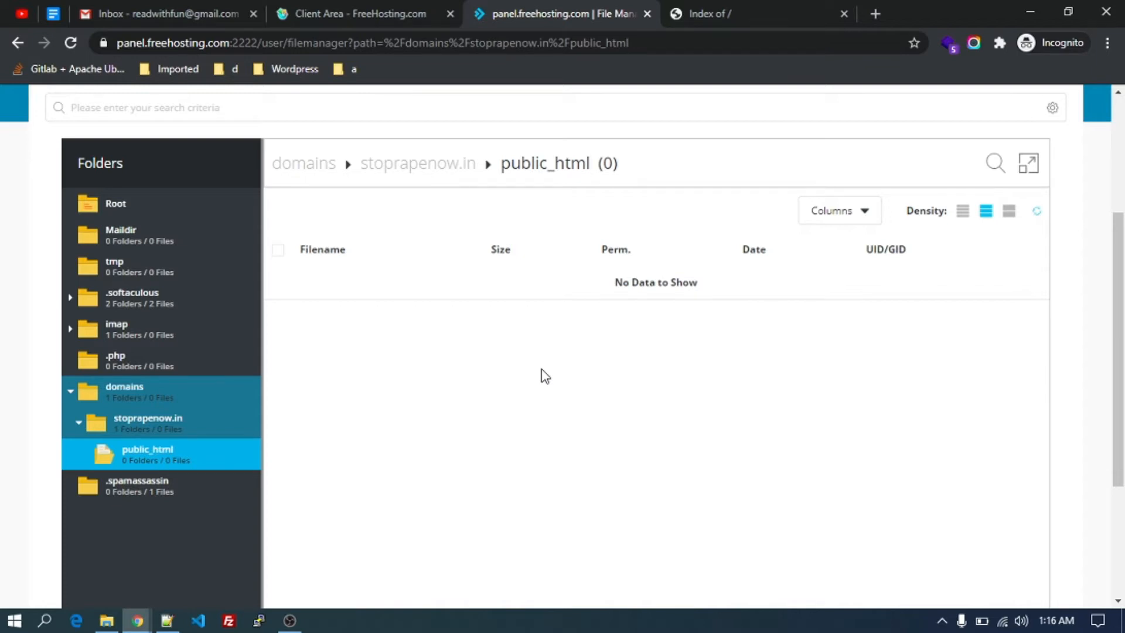
scroll(542, 375, down, 1)
scroll(542, 376, up, 1)
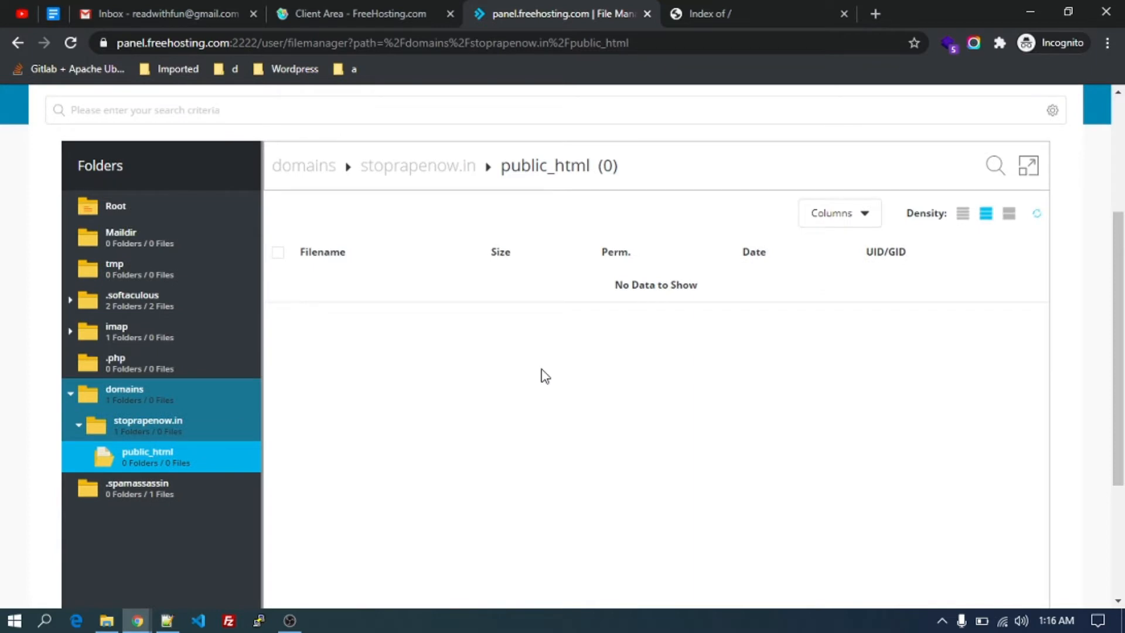
click(778, 8)
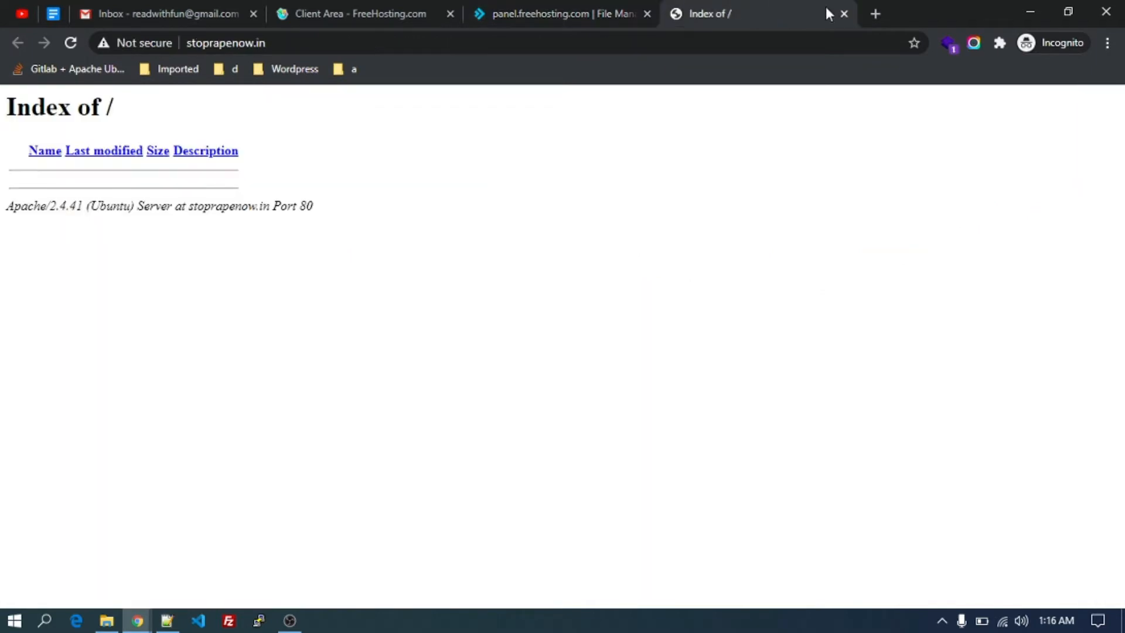
Search Google for 'wordpress download' in a new tab.
click(876, 13)
text(word)
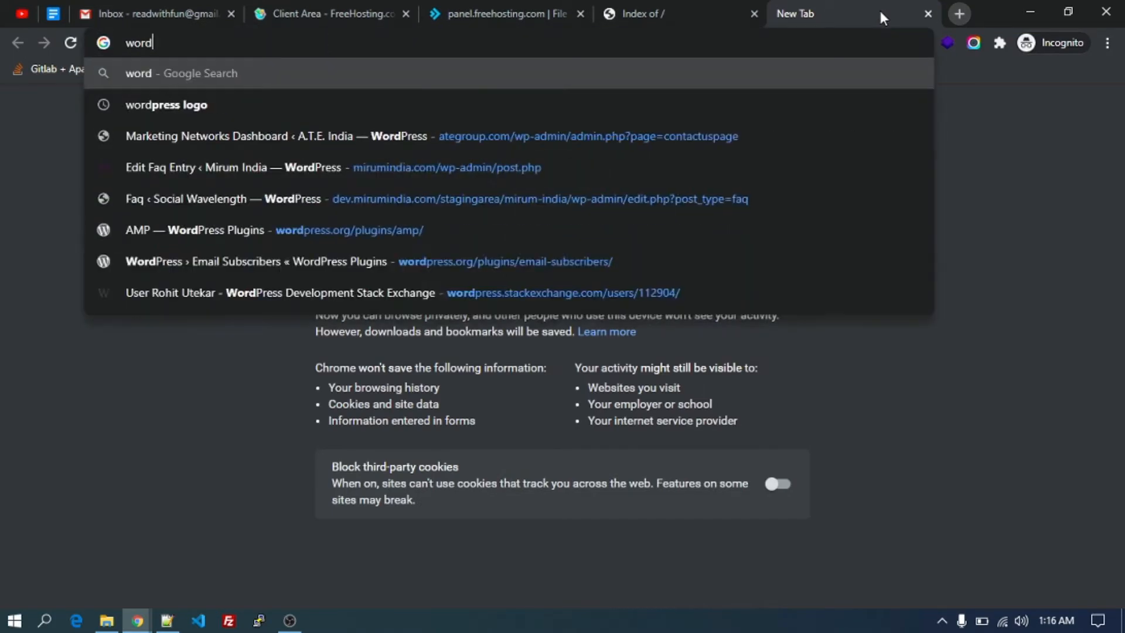
text(press dwon)
key(BackSpace)
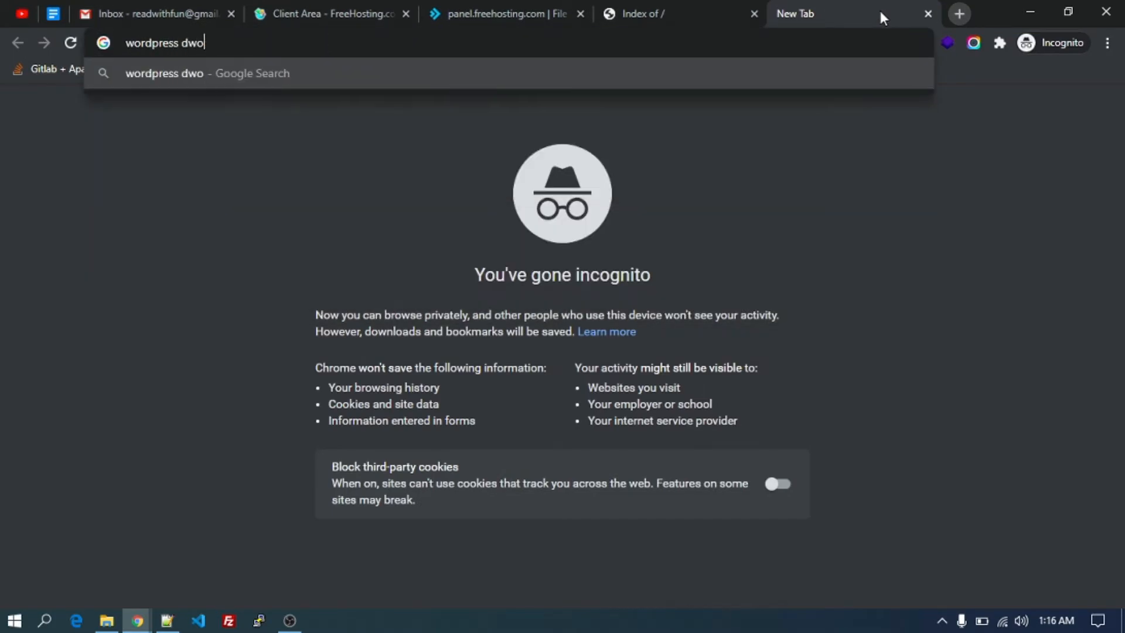
key(BackSpace)
key(BackSpace)
text(ownload)
key(Return)
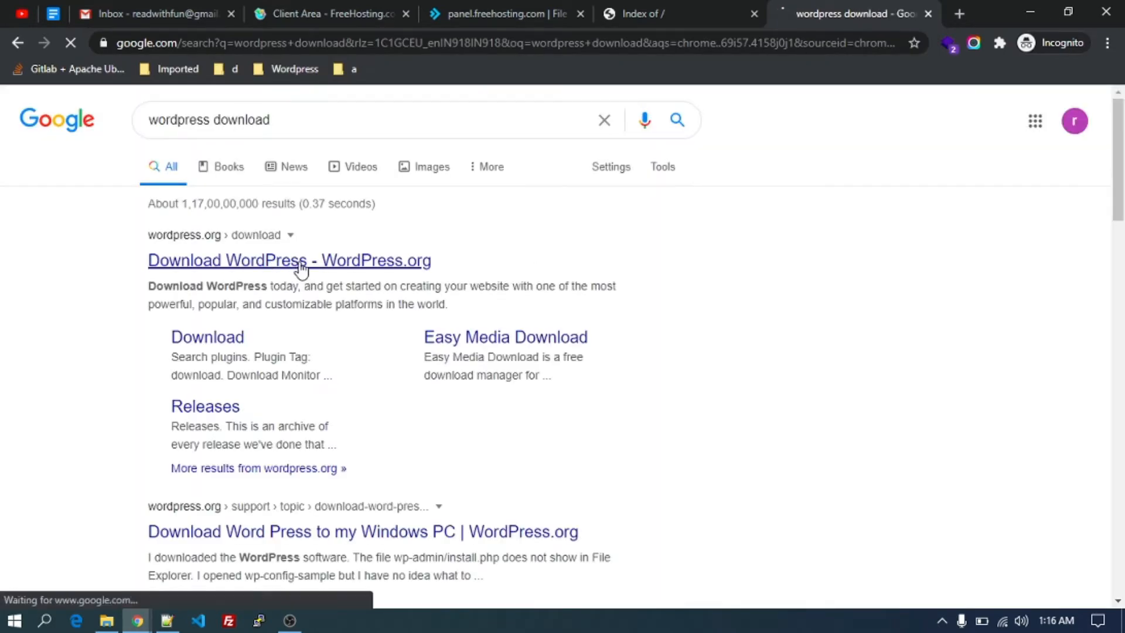
Download WordPress 5.5.1 from wordpress.org and return to the file manager.
click(300, 262)
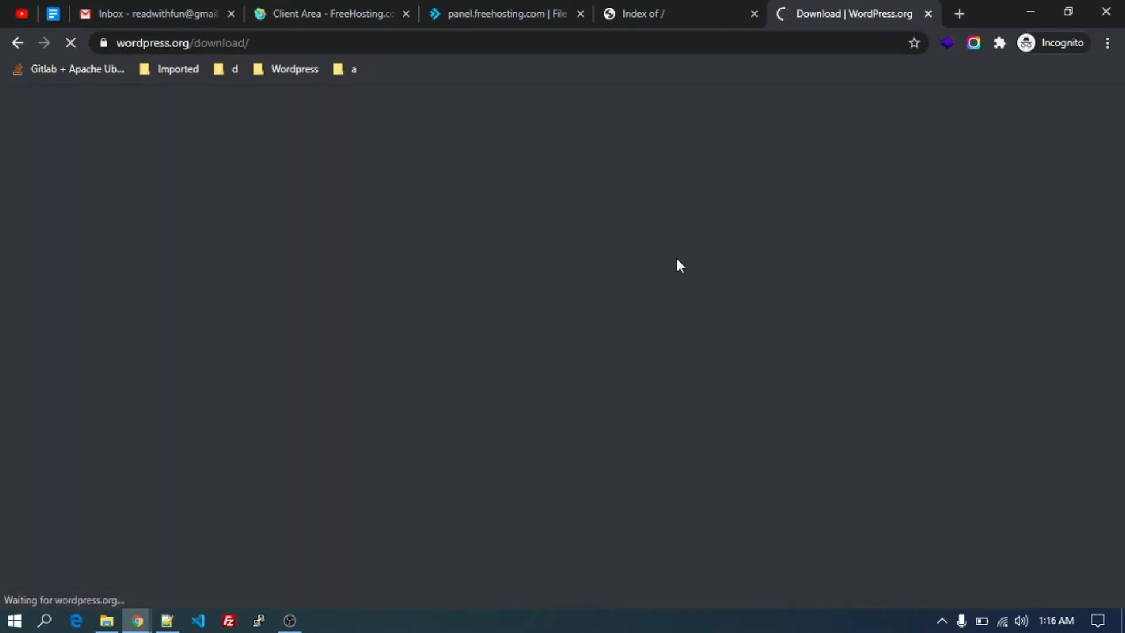
scroll(645, 409, down, 3)
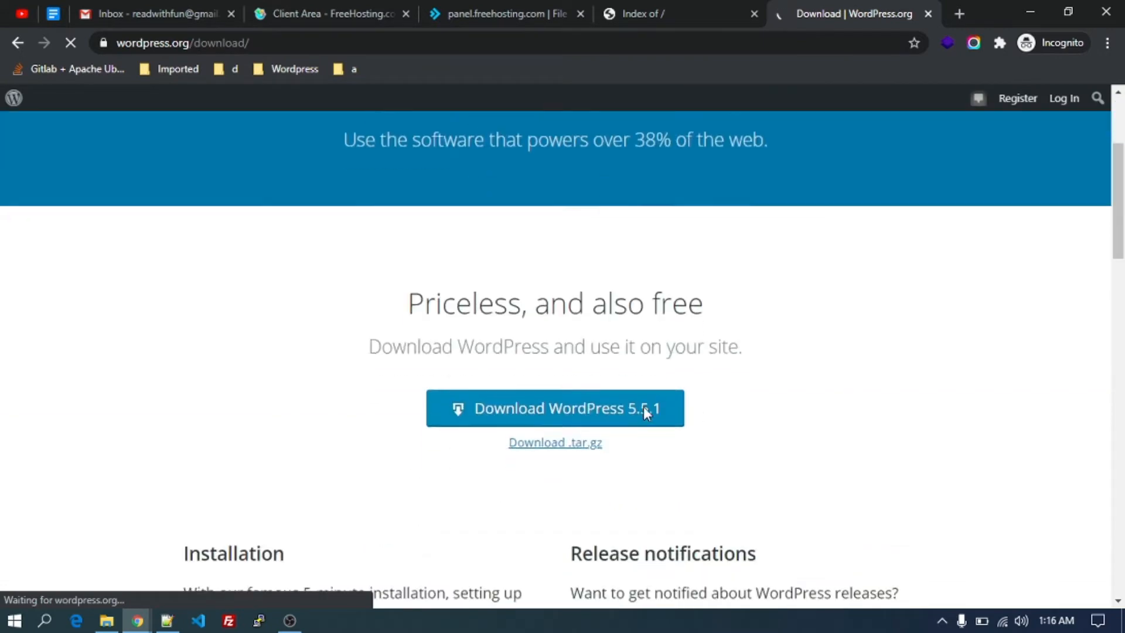
click(535, 400)
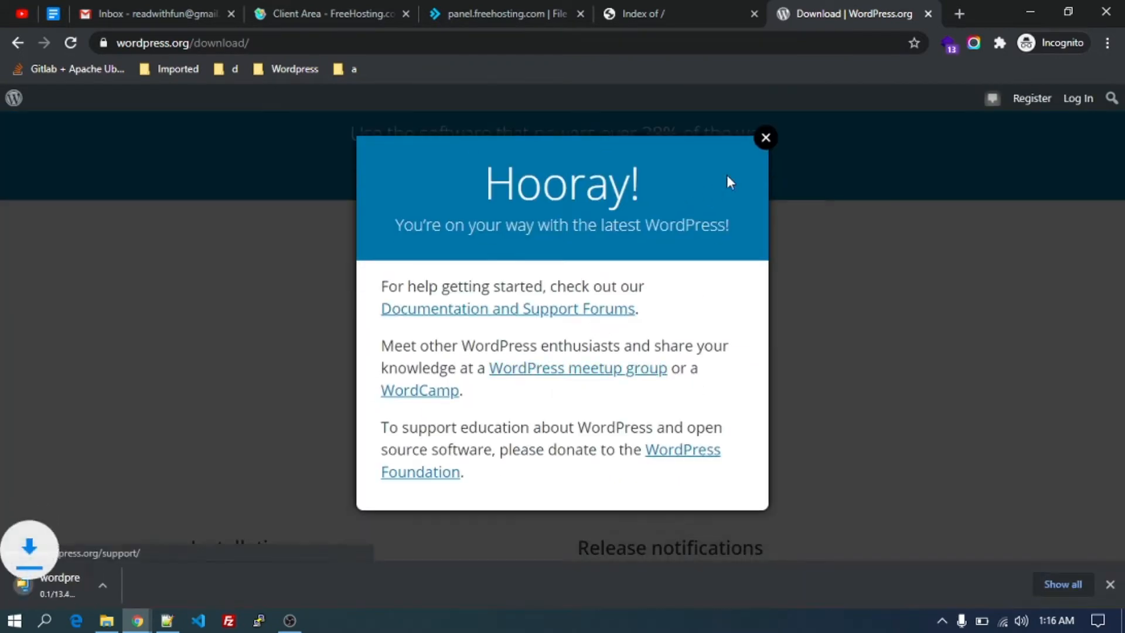
click(765, 138)
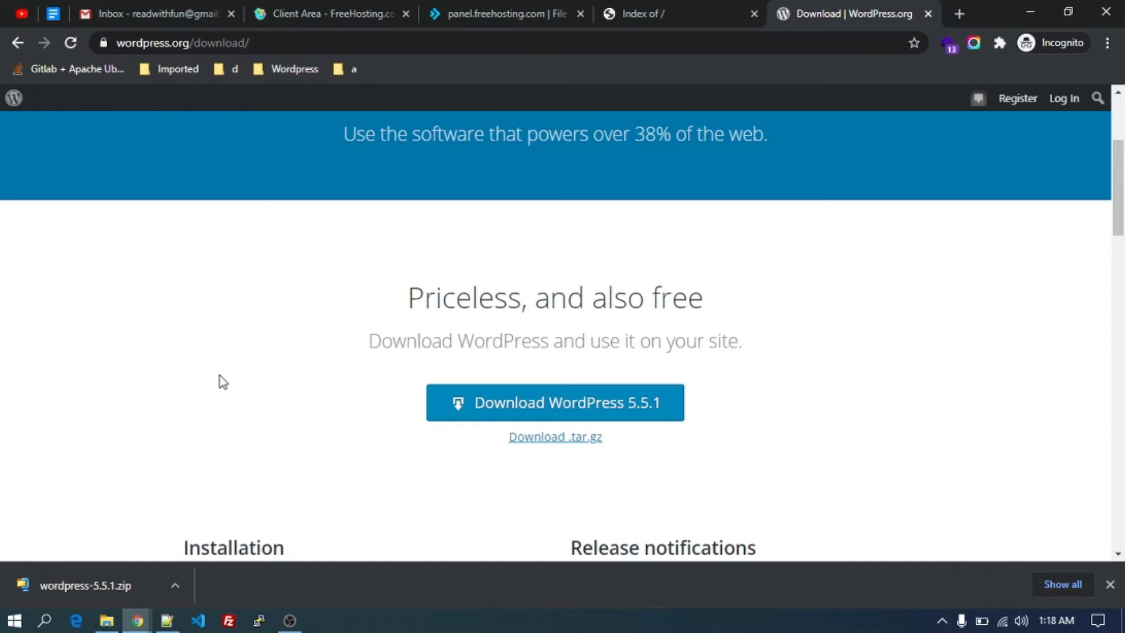
click(472, 6)
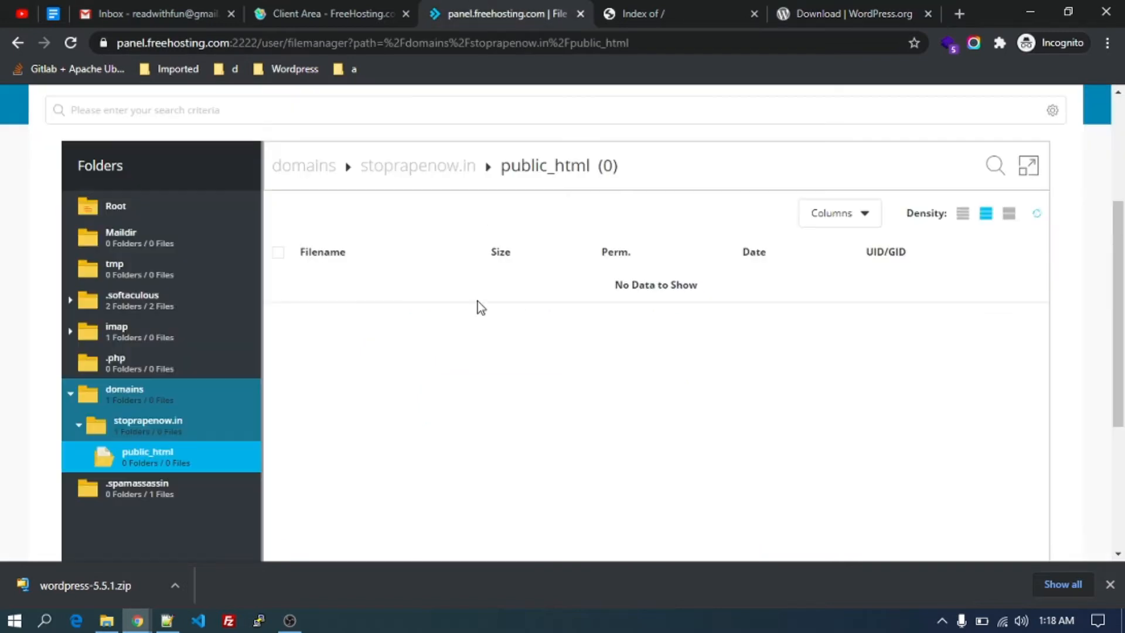
Upload wordpress-5.5.1.zip (13.36 MB) into public_html through the Upload Files dialog.
scroll(477, 301, up, 3)
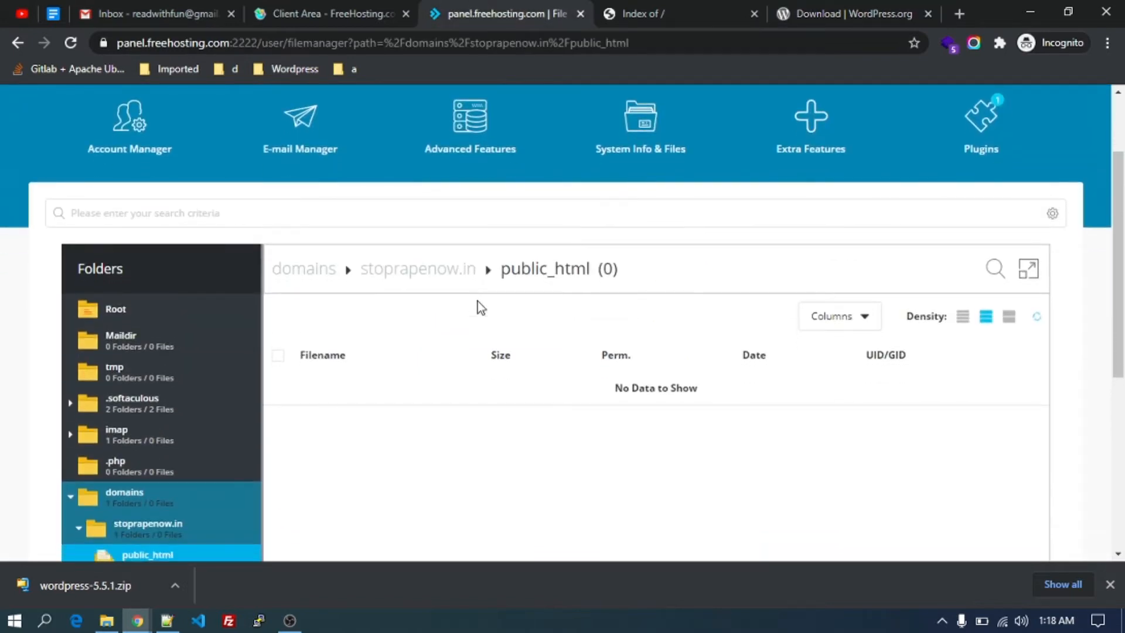
scroll(476, 301, down, 5)
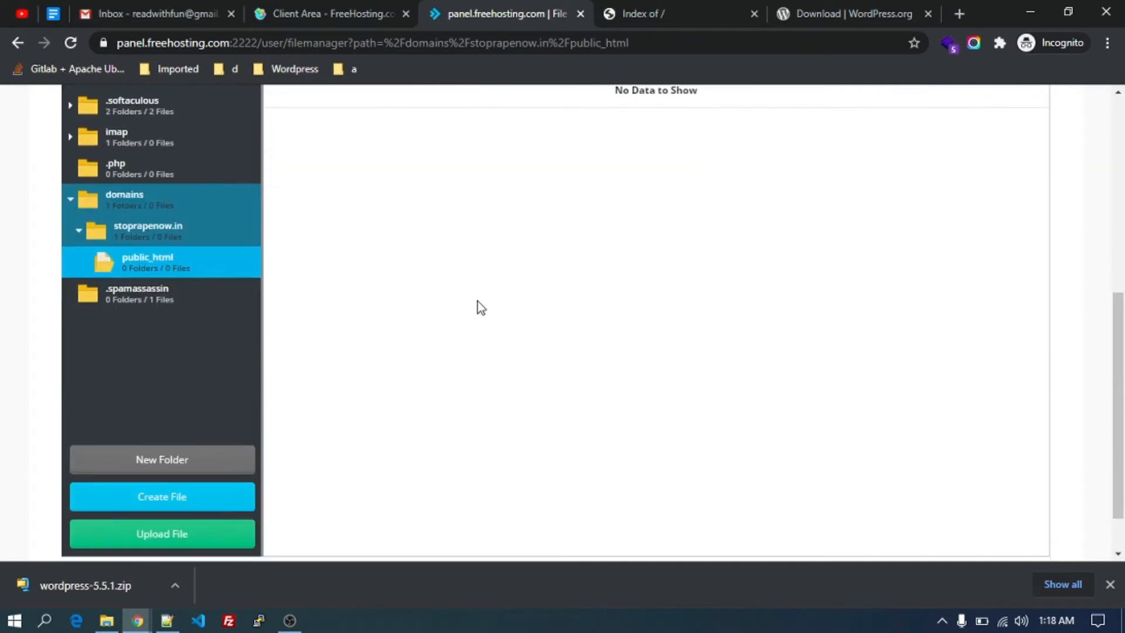
scroll(477, 301, down, 1)
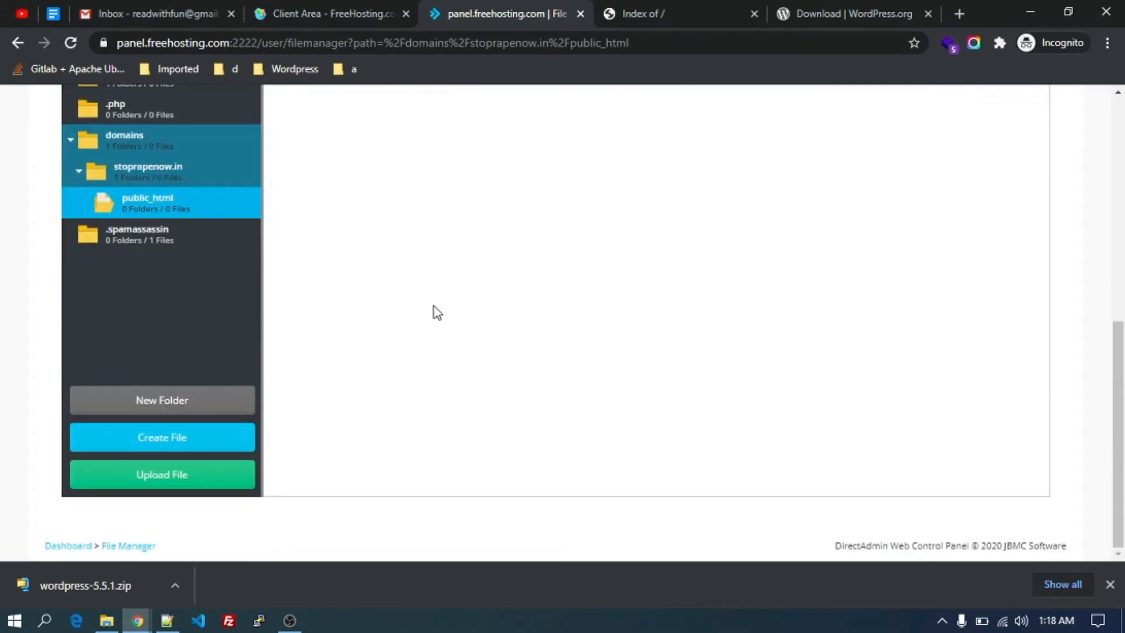
click(164, 478)
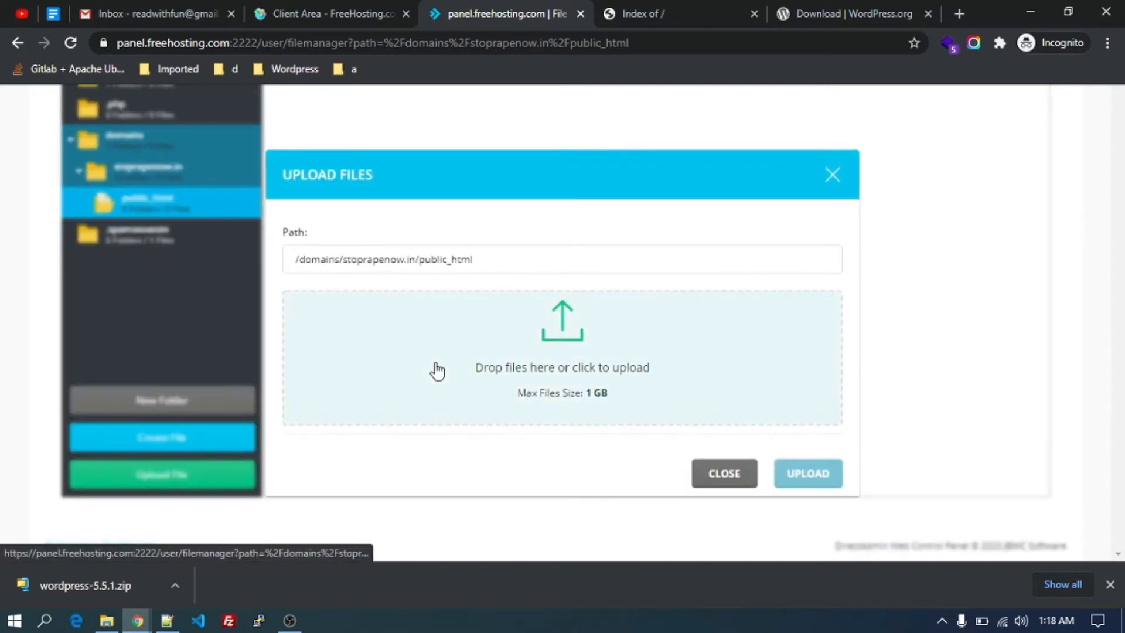
drag(111, 590, 509, 372)
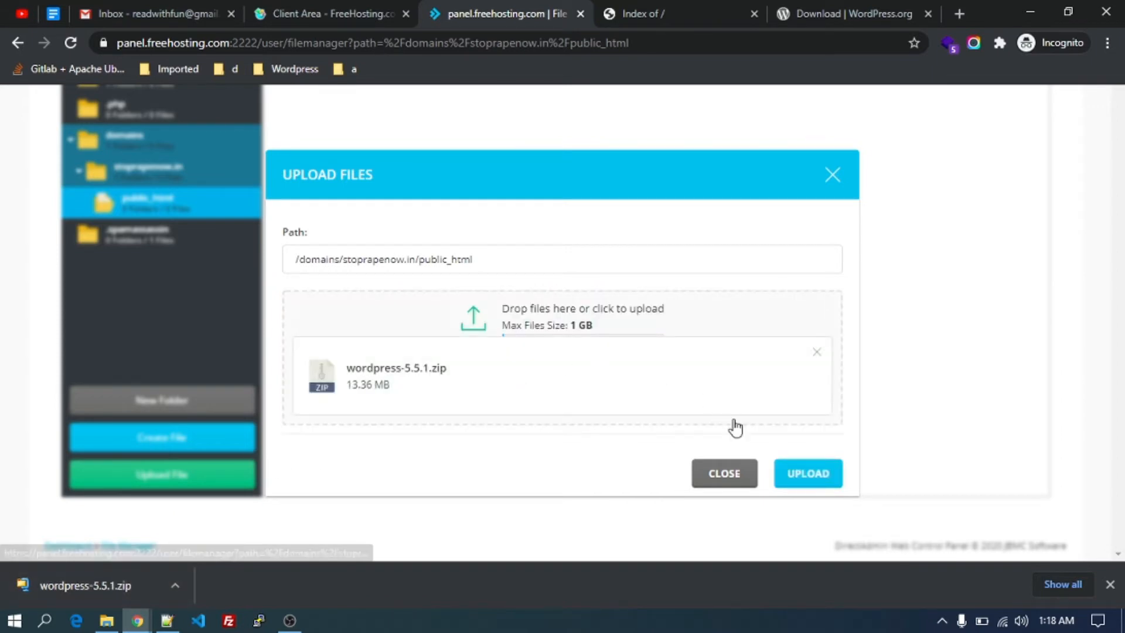
click(785, 469)
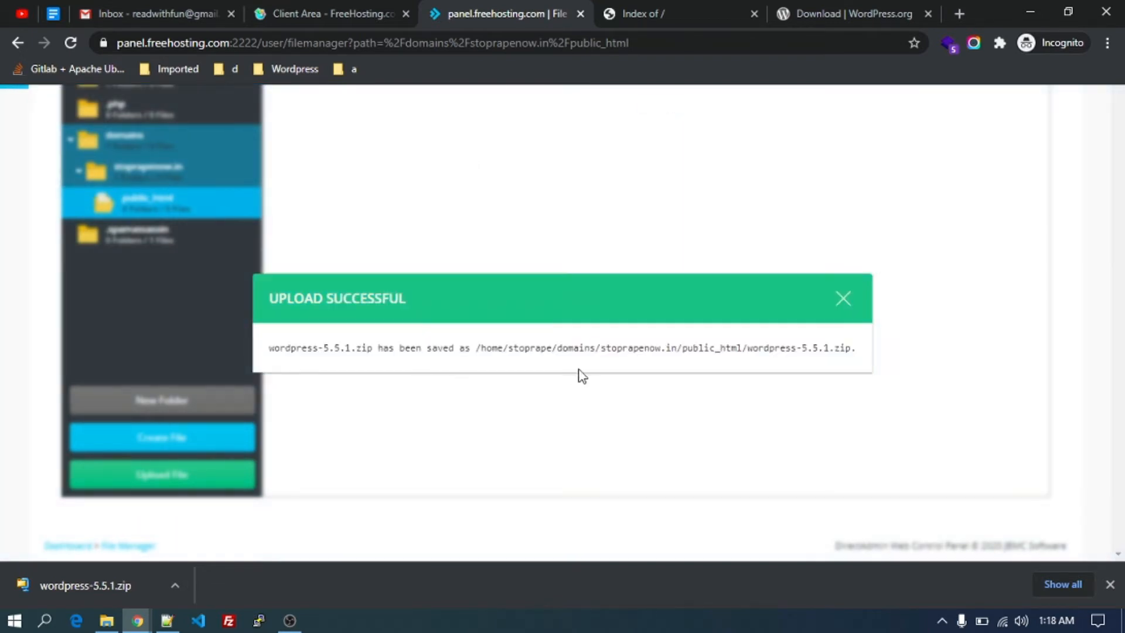
click(849, 308)
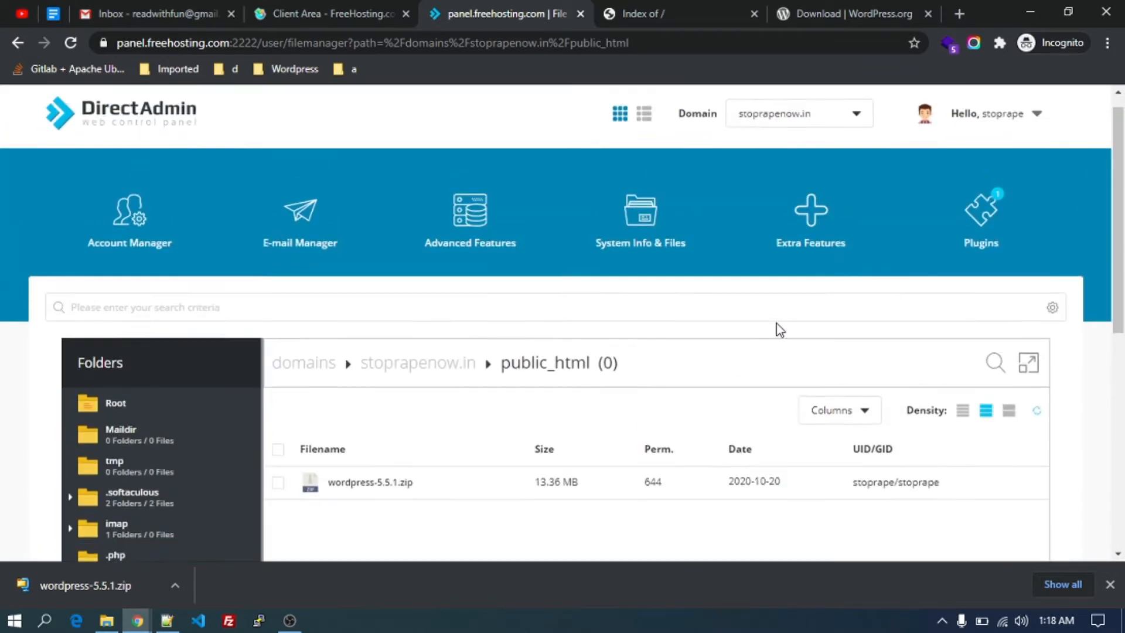
Choose Extract from the wordpress-5.5.1.zip context menu.
scroll(773, 326, down, 3)
right_click(340, 350)
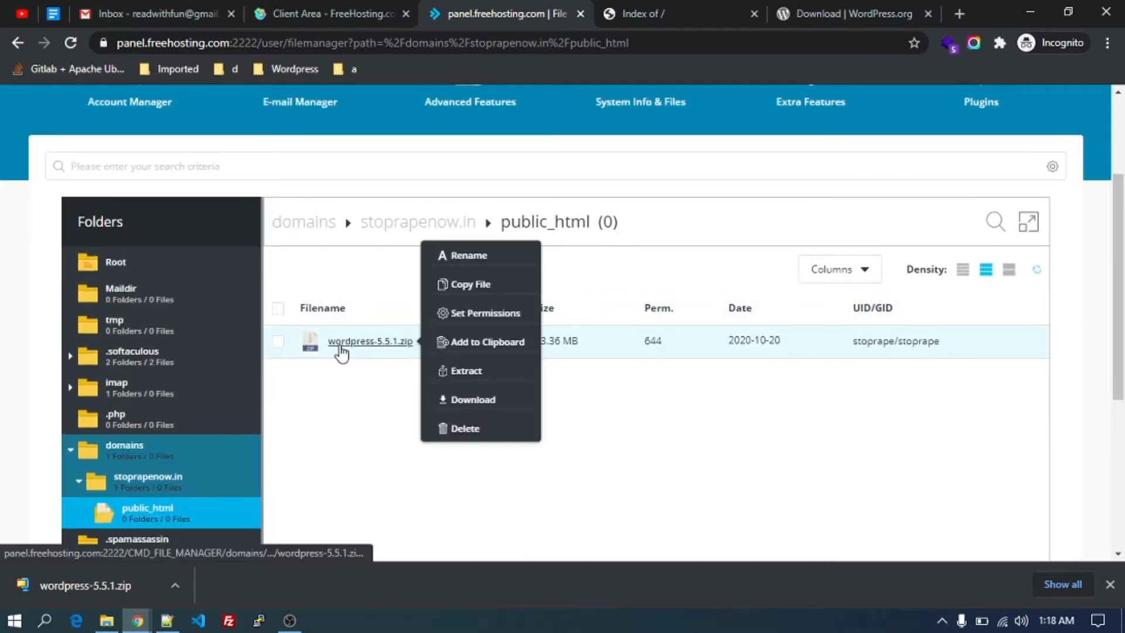
click(345, 355)
right_click(359, 350)
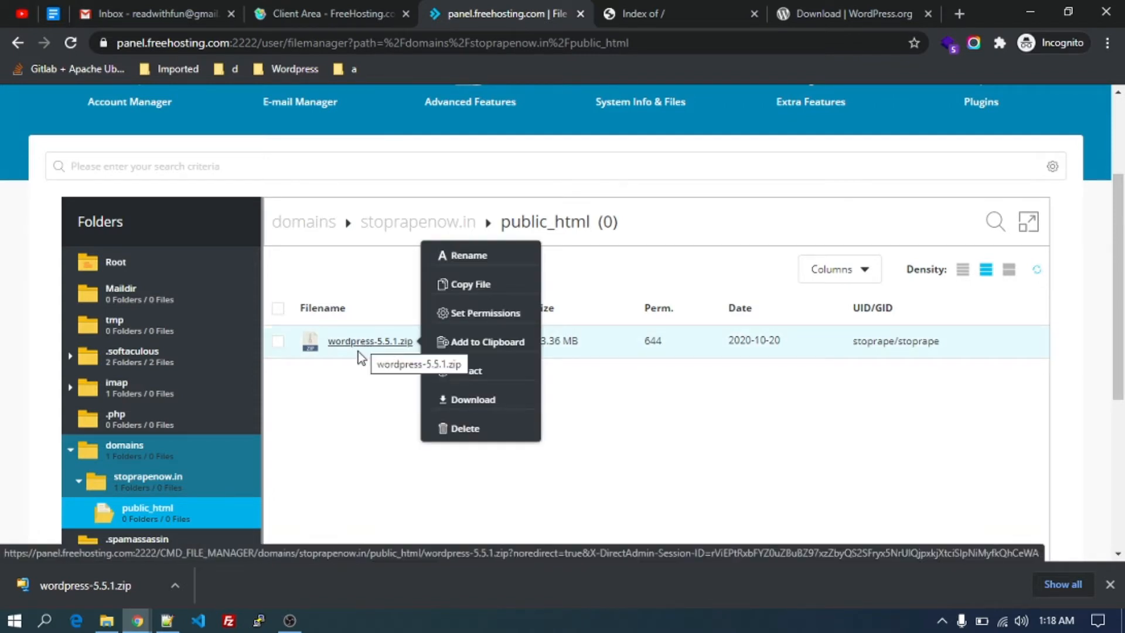
click(355, 361)
right_click(366, 341)
click(368, 346)
right_click(407, 352)
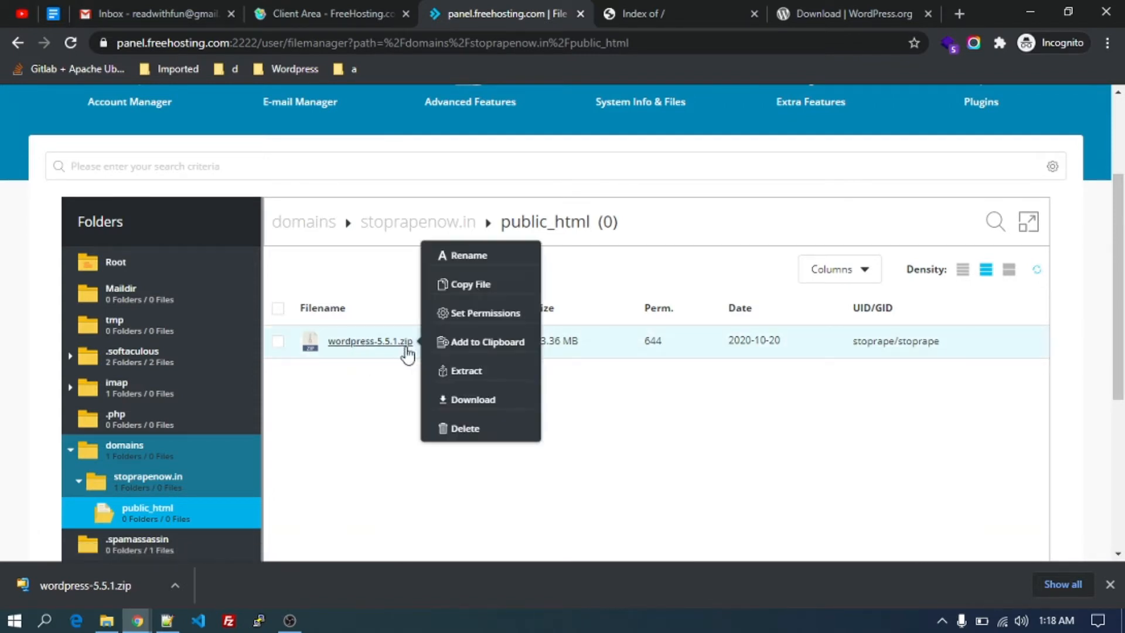
click(467, 371)
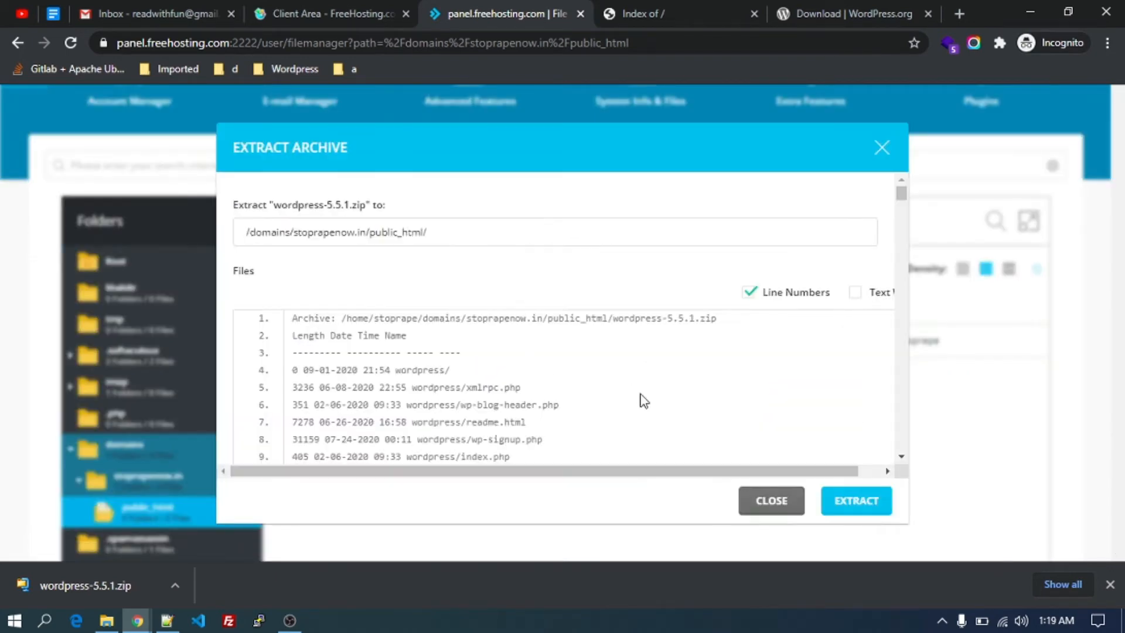
Extract the archive into public_html, producing a 46.01 MB wordpress folder.
scroll(644, 400, down, 7)
scroll(644, 400, up, 5)
scroll(644, 401, down, 1)
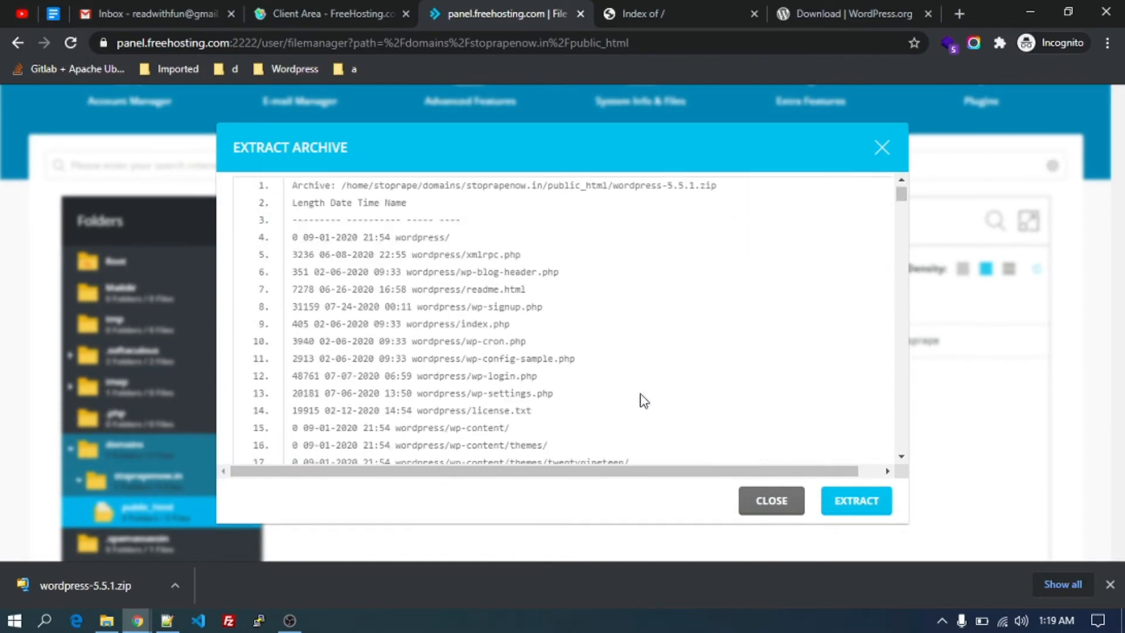
scroll(644, 401, down, 20)
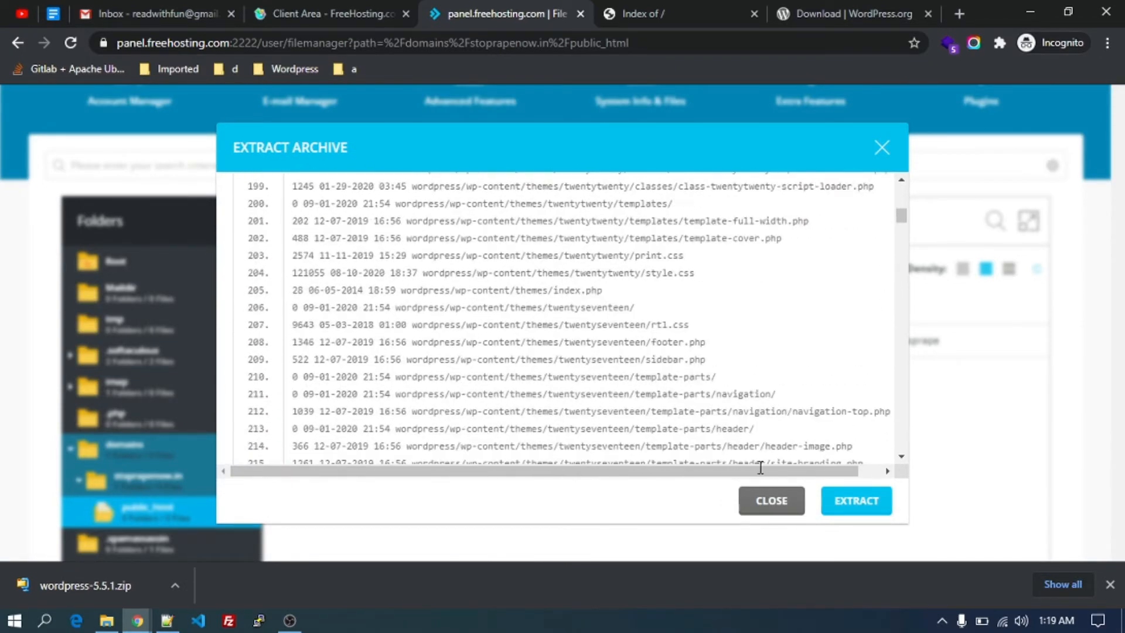
click(836, 502)
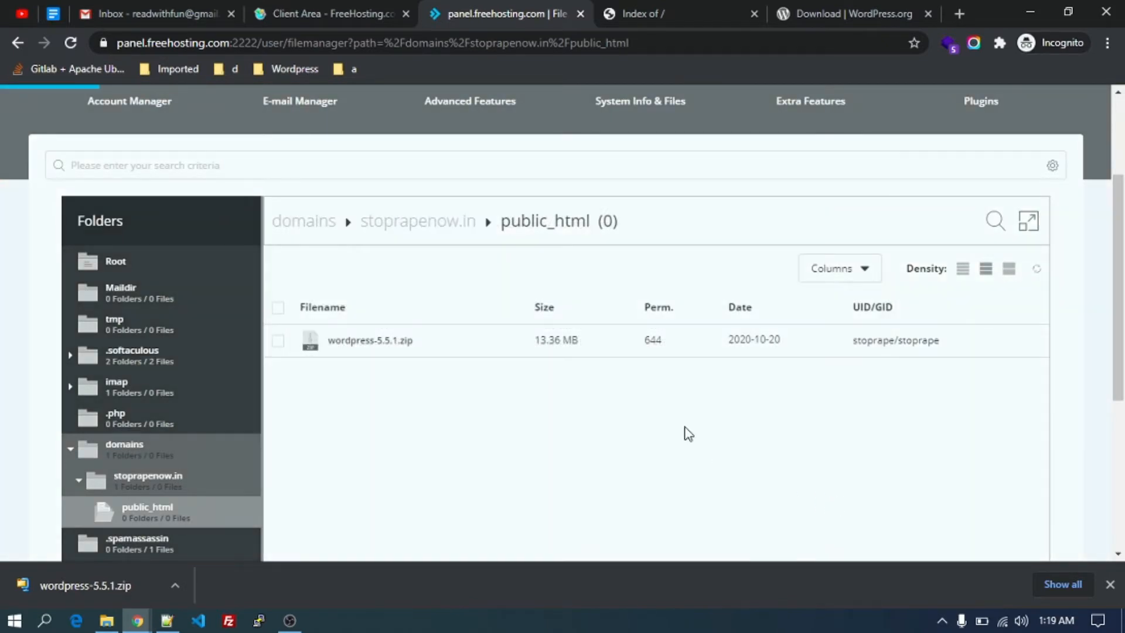
scroll(688, 434, down, 1)
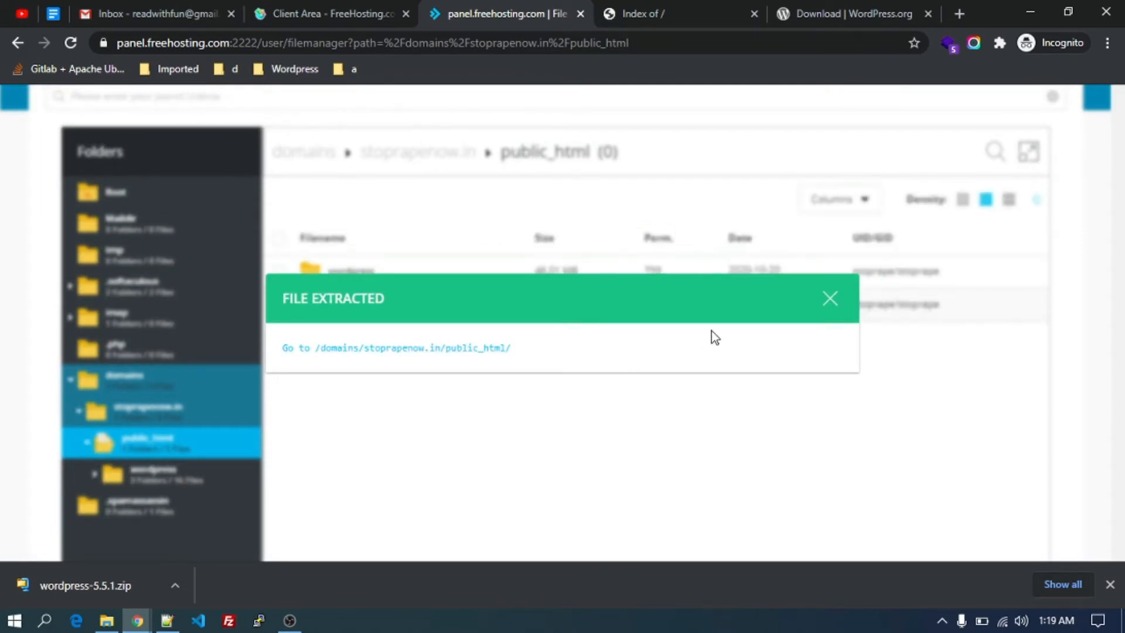
click(830, 300)
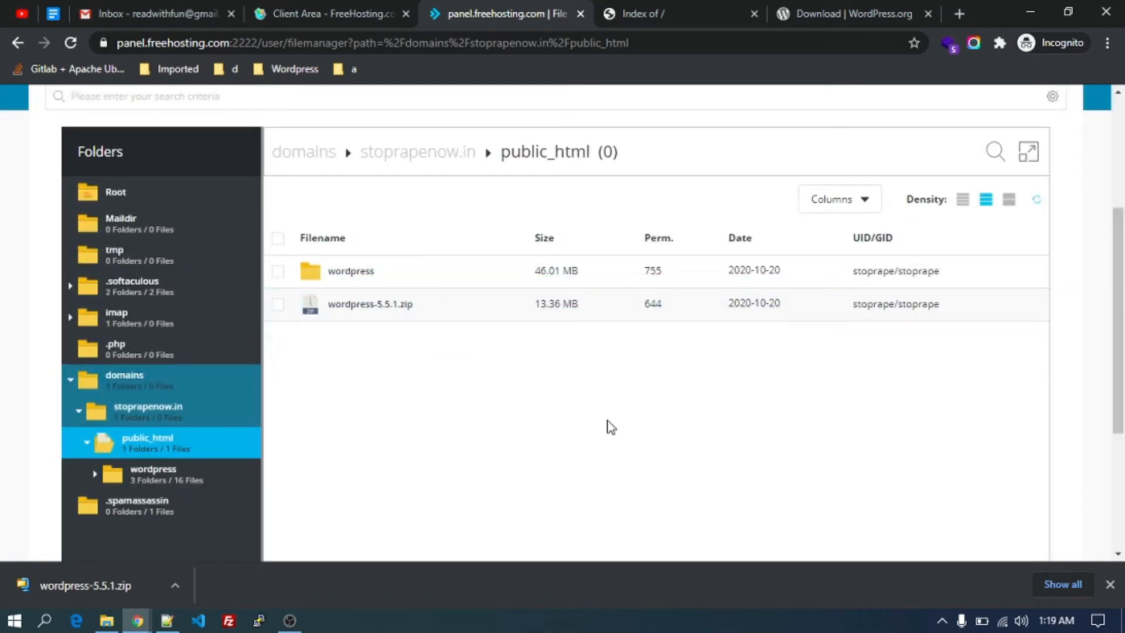
Open the wordpress folder and put all 19 items on the clipboard.
scroll(512, 394, up, 2)
scroll(410, 293, down, 3)
right_click(350, 245)
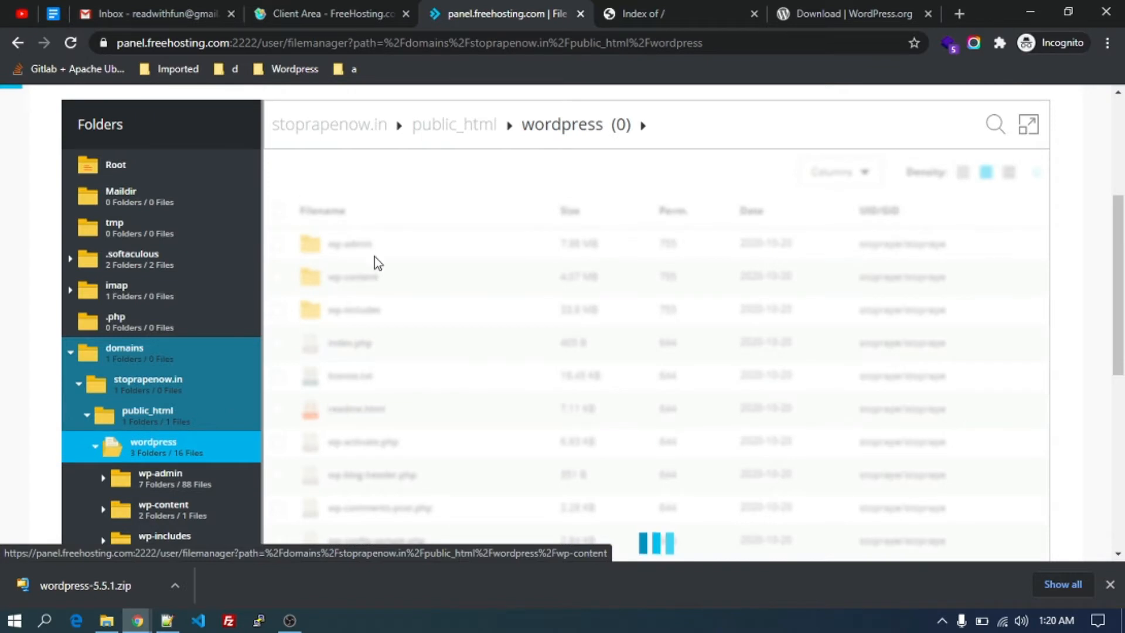
click(279, 212)
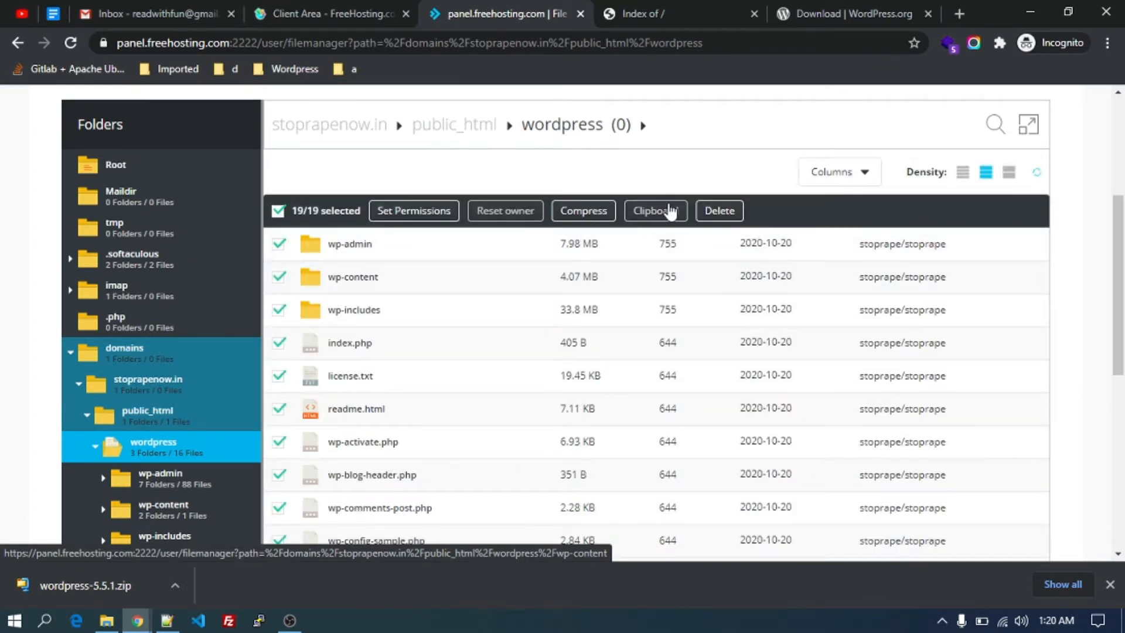
click(670, 212)
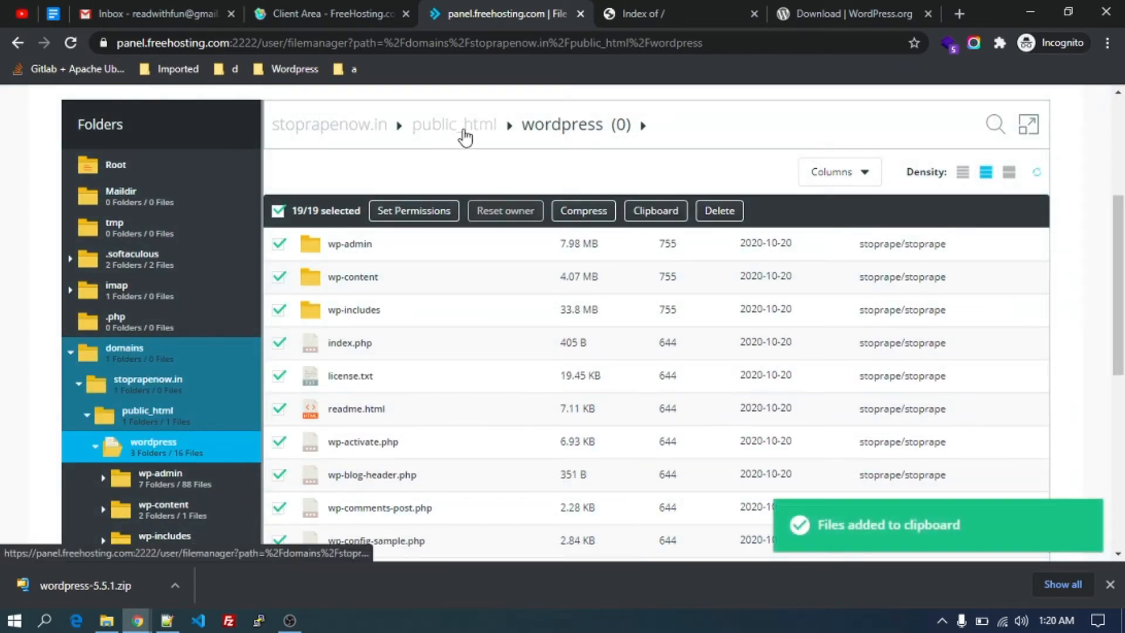
Move the clipboard files into public_html via Clipboard Actions > Move Files.
click(464, 136)
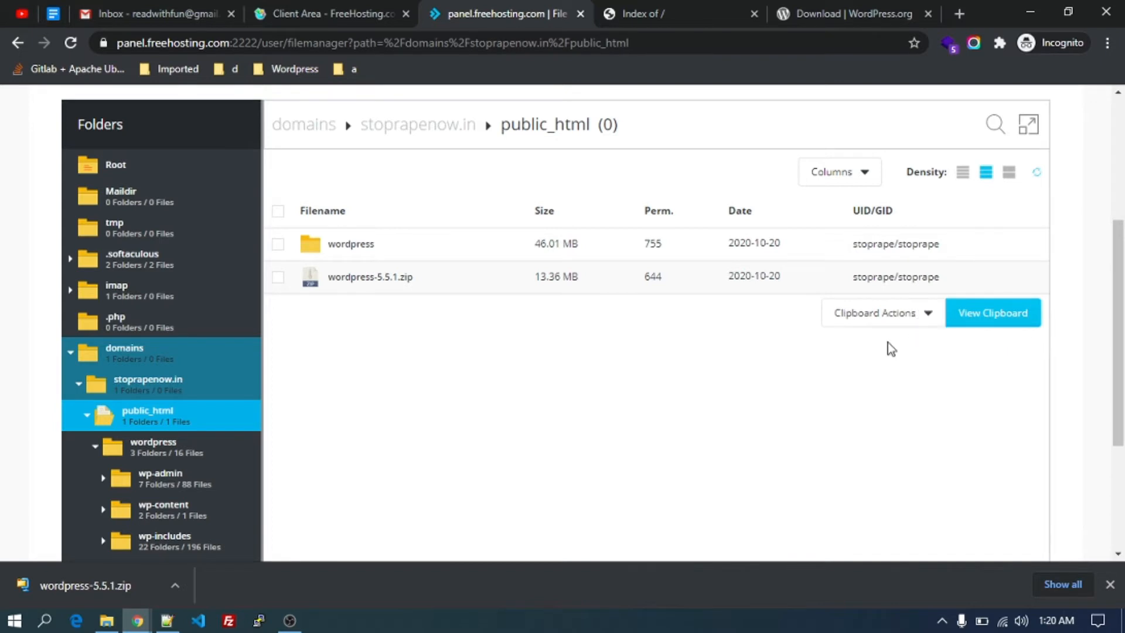
click(928, 317)
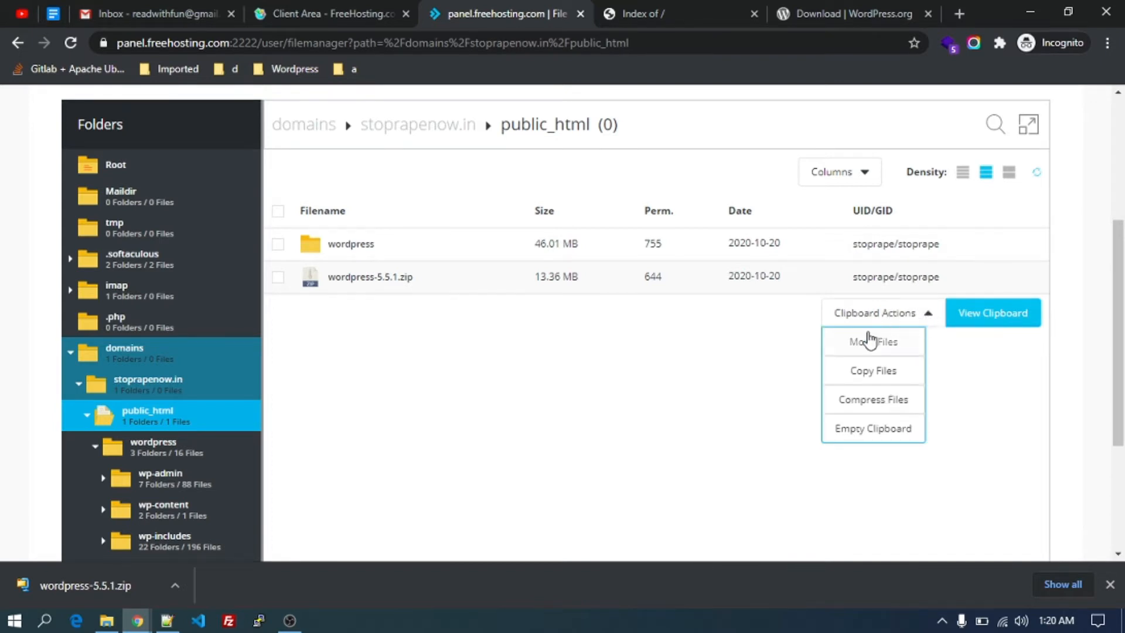
click(871, 339)
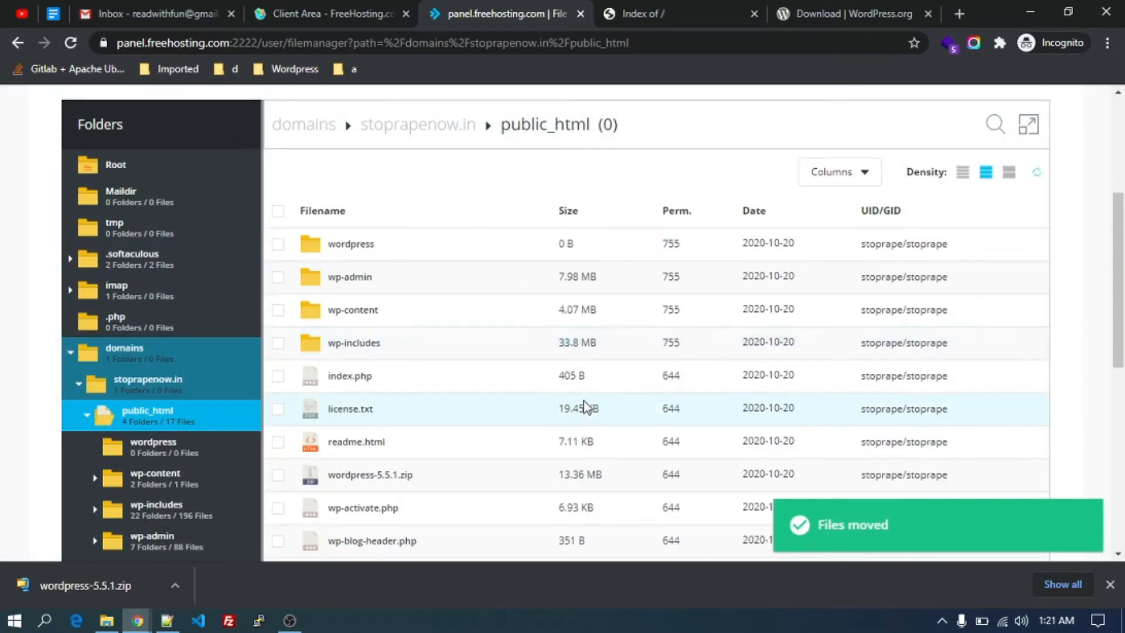
scroll(425, 444, down, 6)
right_click(427, 445)
scroll(427, 442, down, 4)
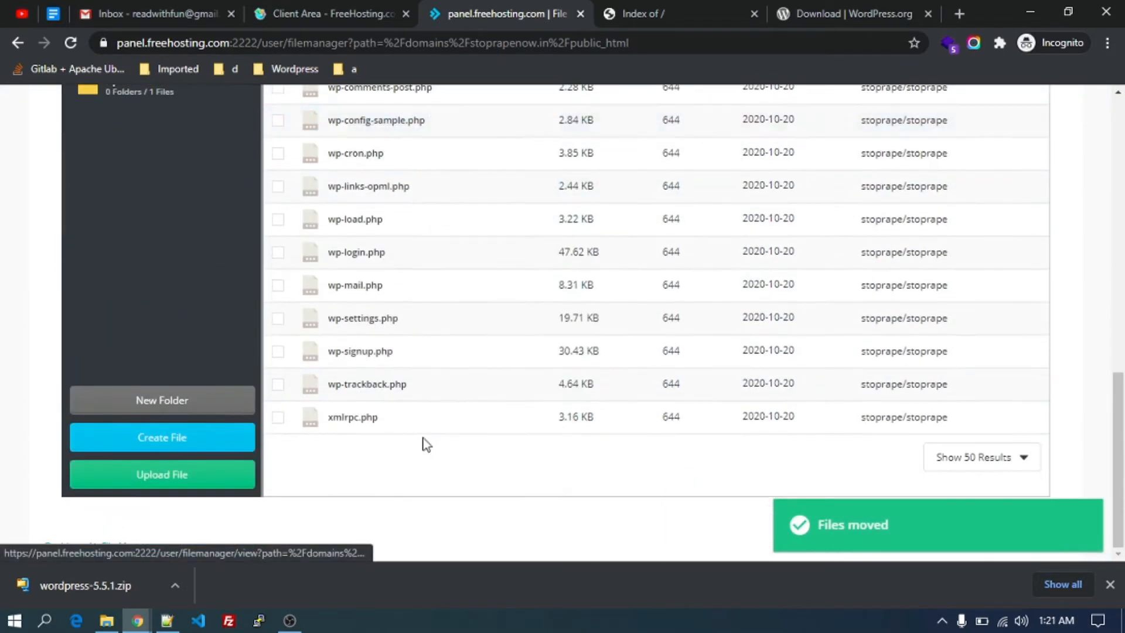
scroll(427, 442, up, 8)
scroll(468, 235, up, 2)
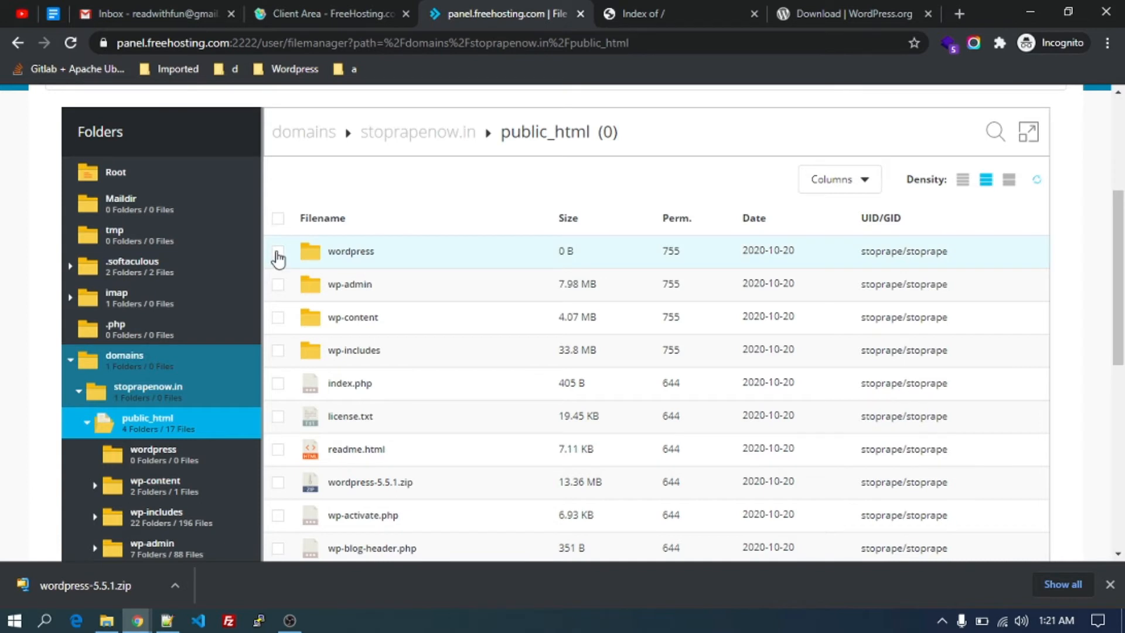
Delete the empty wordpress folder, leaving 3 folders and 17 files in public_html.
click(278, 254)
click(278, 254)
click(278, 254)
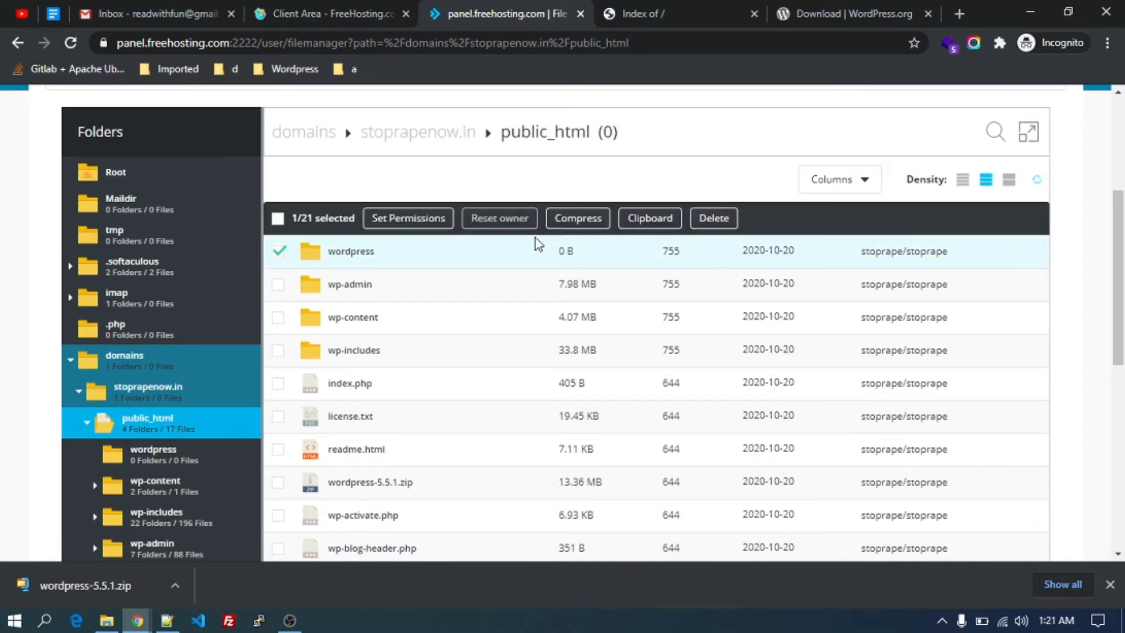
click(710, 218)
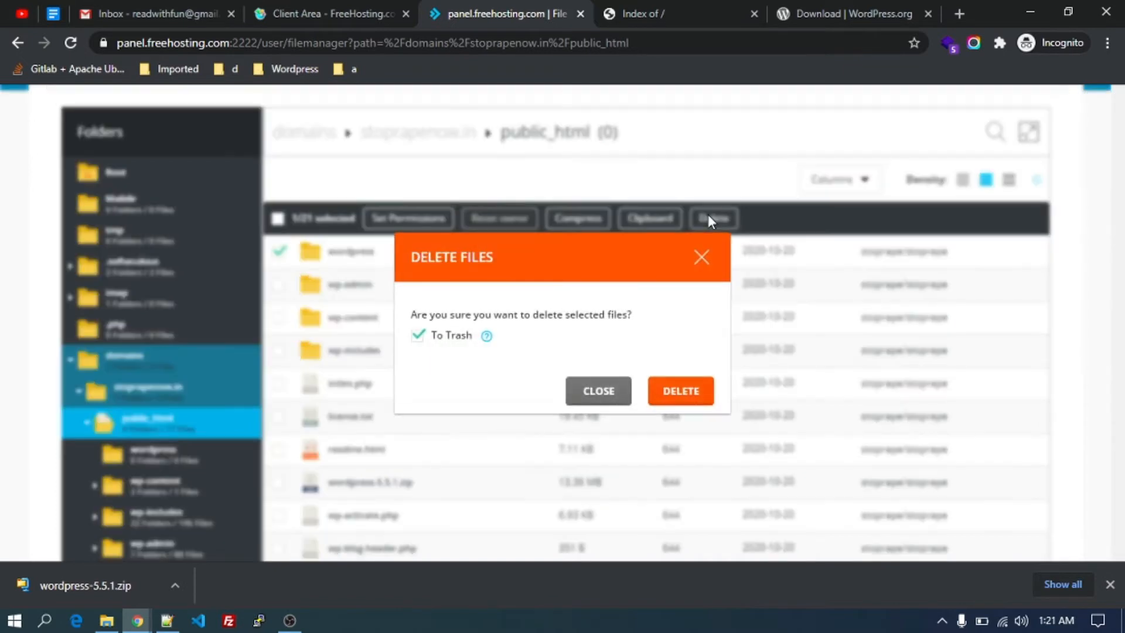
click(675, 395)
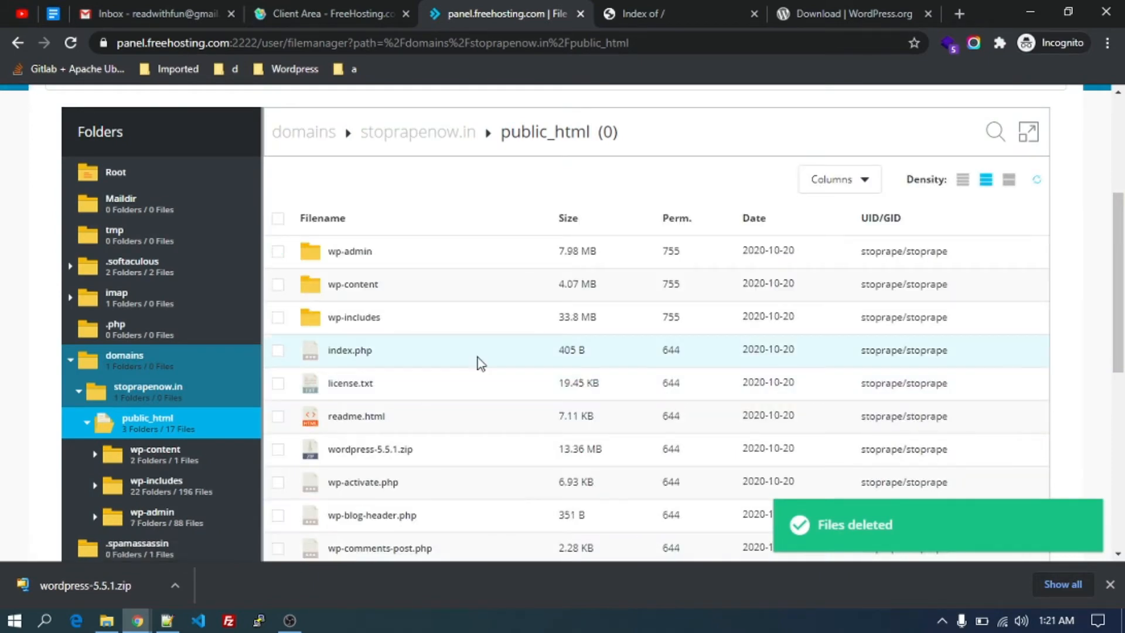
scroll(477, 363, down, 6)
scroll(477, 357, up, 7)
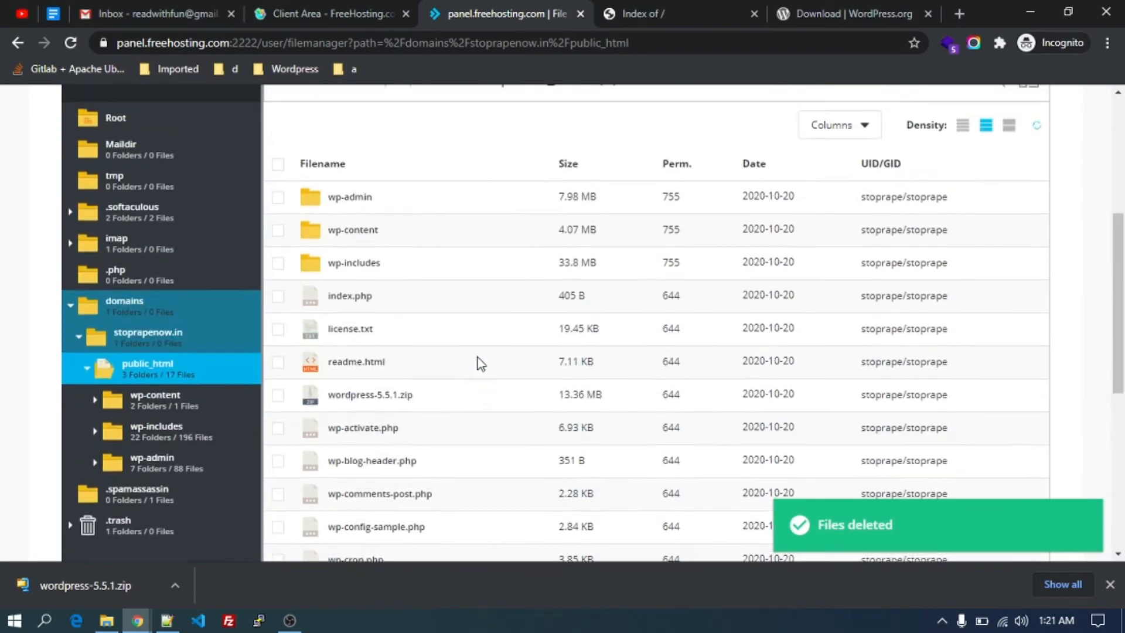
scroll(477, 357, down, 3)
scroll(557, 244, up, 4)
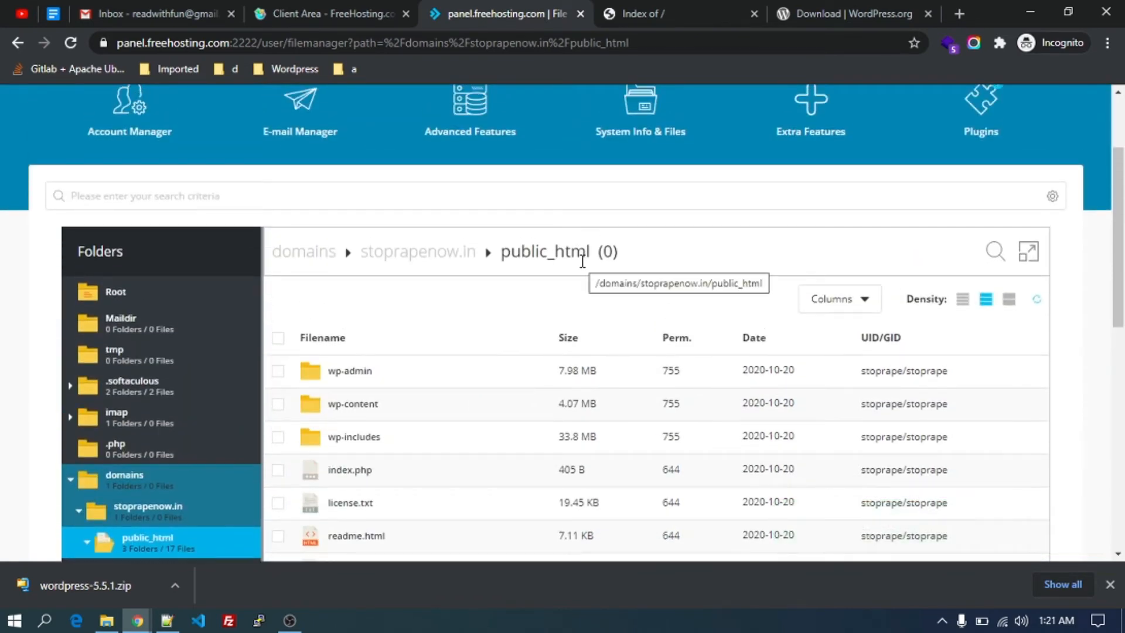
scroll(582, 261, up, 2)
Reload stoprapenow.in in the site tab to launch the WordPress installer.
click(624, 18)
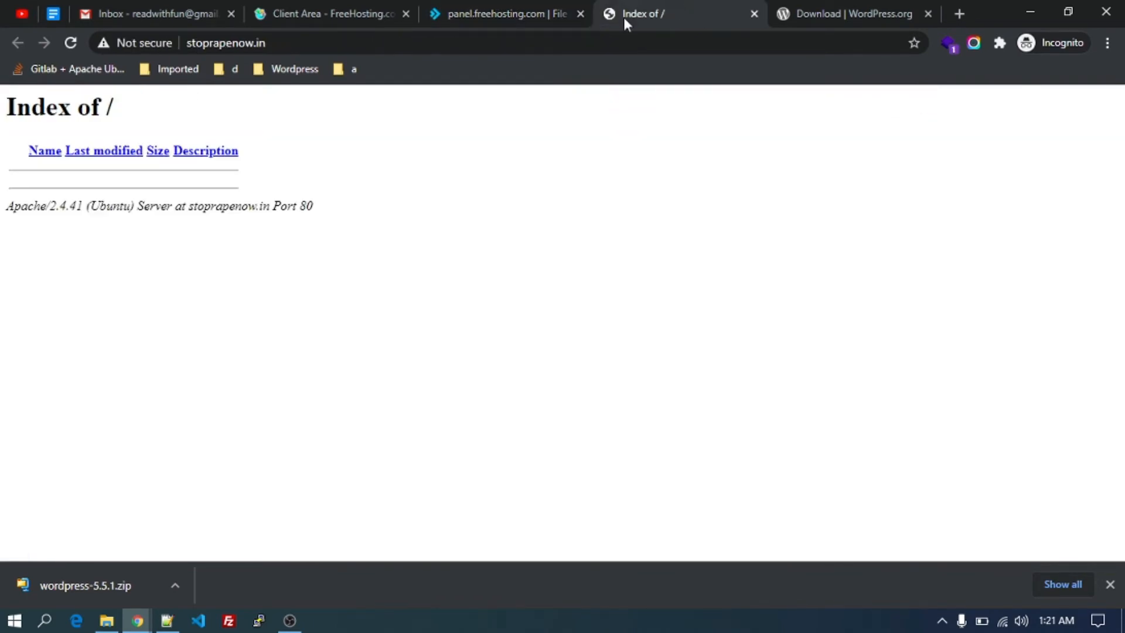
click(390, 40)
key(Return)
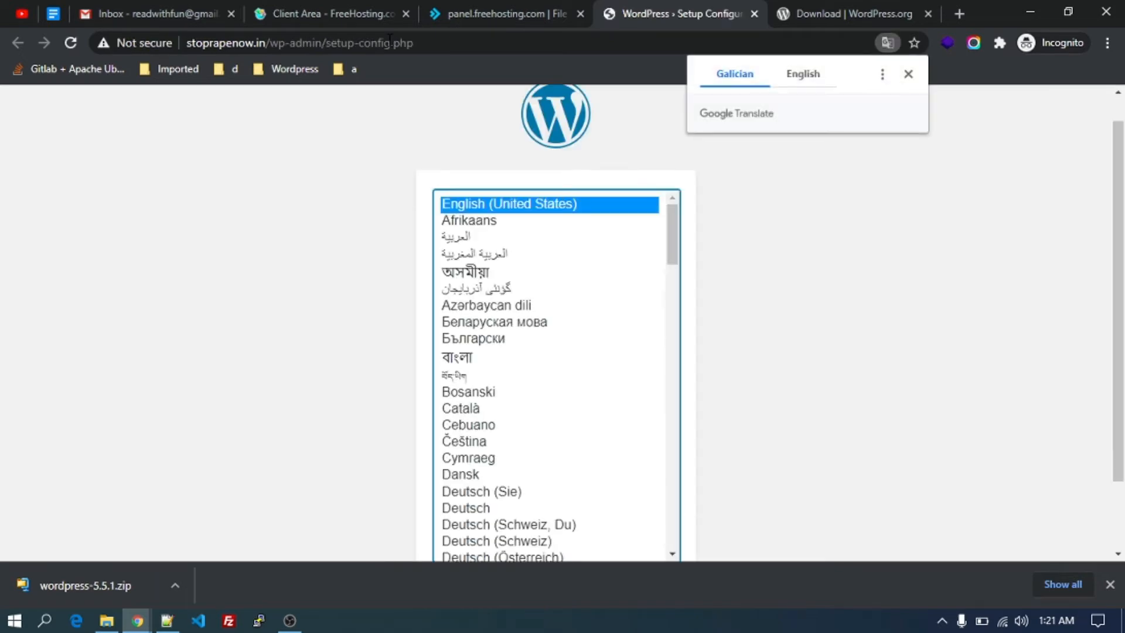
scroll(795, 304, down, 1)
scroll(795, 304, up, 2)
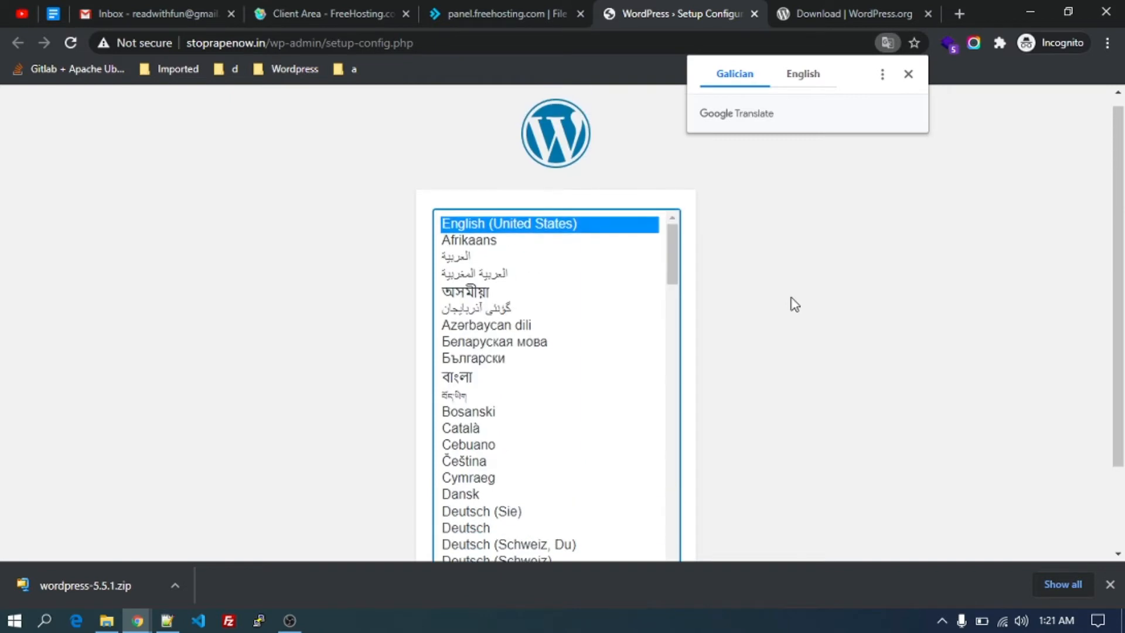
scroll(794, 304, down, 1)
scroll(794, 304, up, 2)
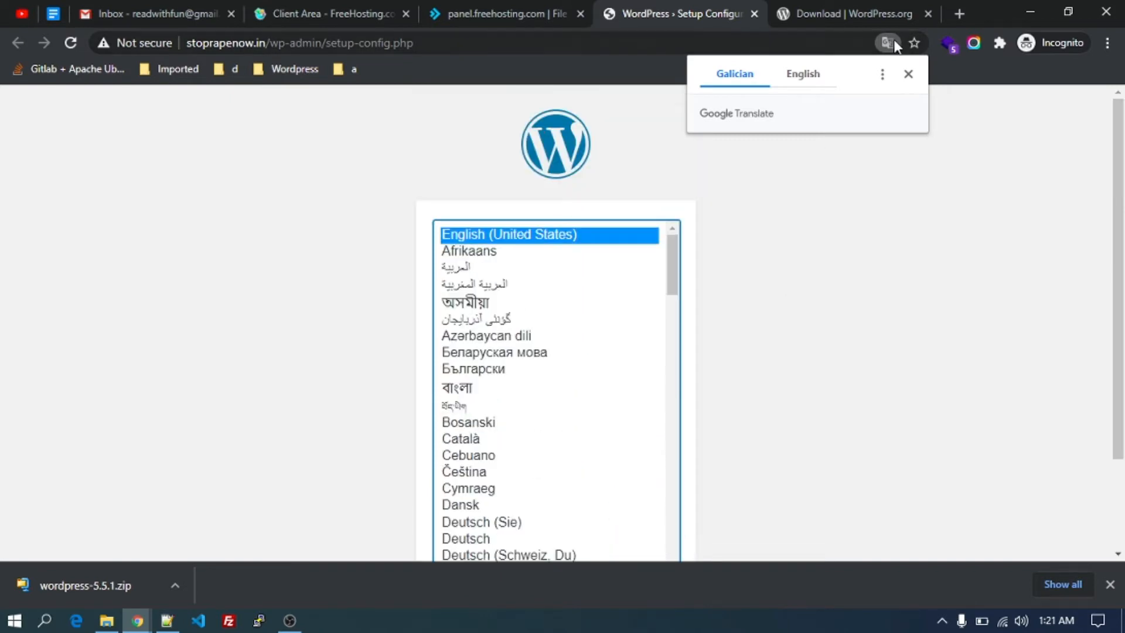
Dismiss the Chrome translation offer, keeping English (United States) as the setup language.
click(904, 75)
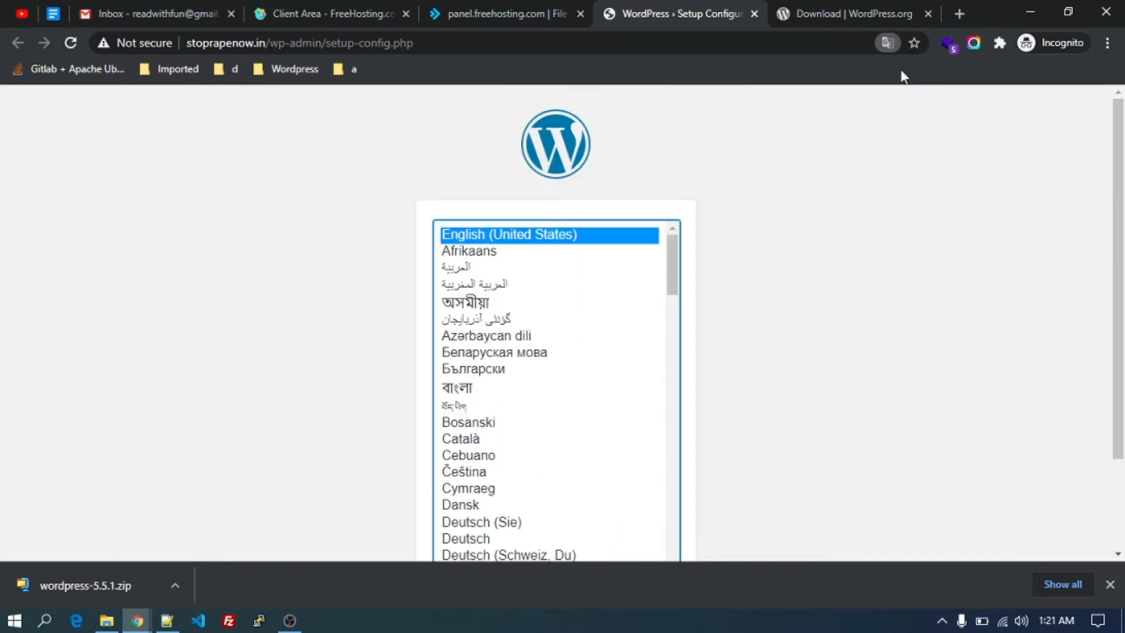
scroll(762, 300, down, 1)
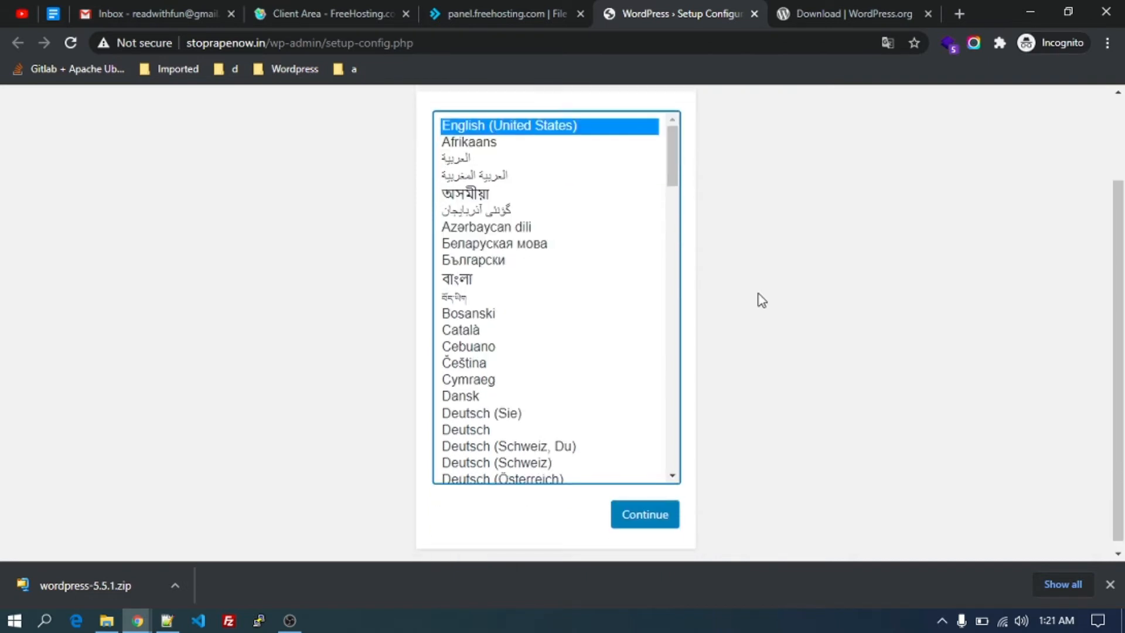
scroll(733, 269, up, 1)
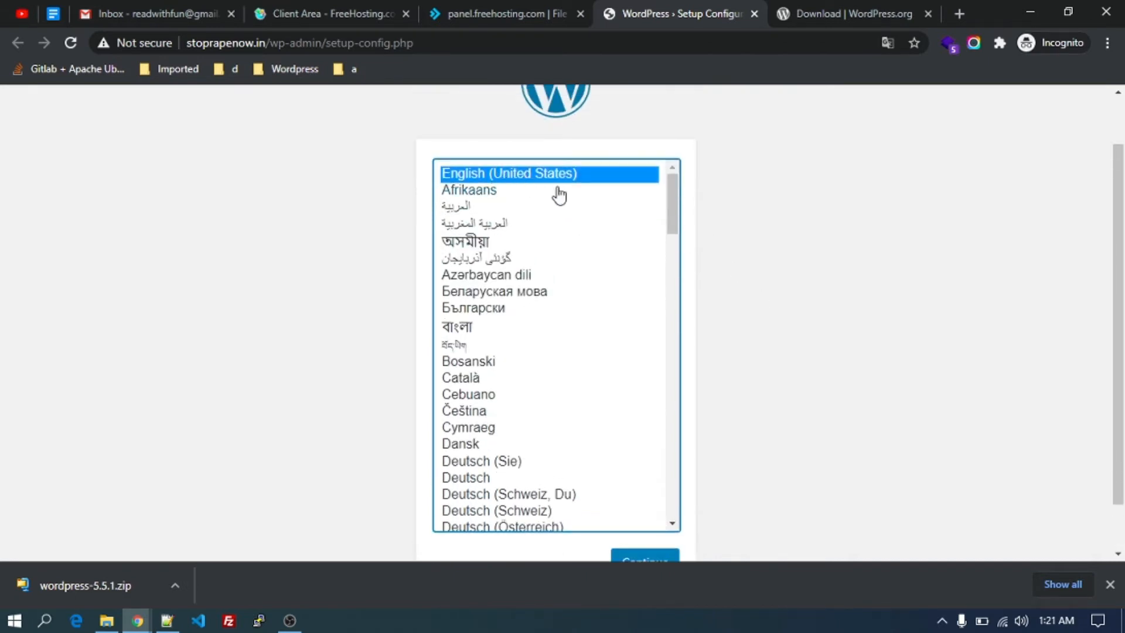
scroll(775, 252, up, 1)
scroll(774, 252, down, 2)
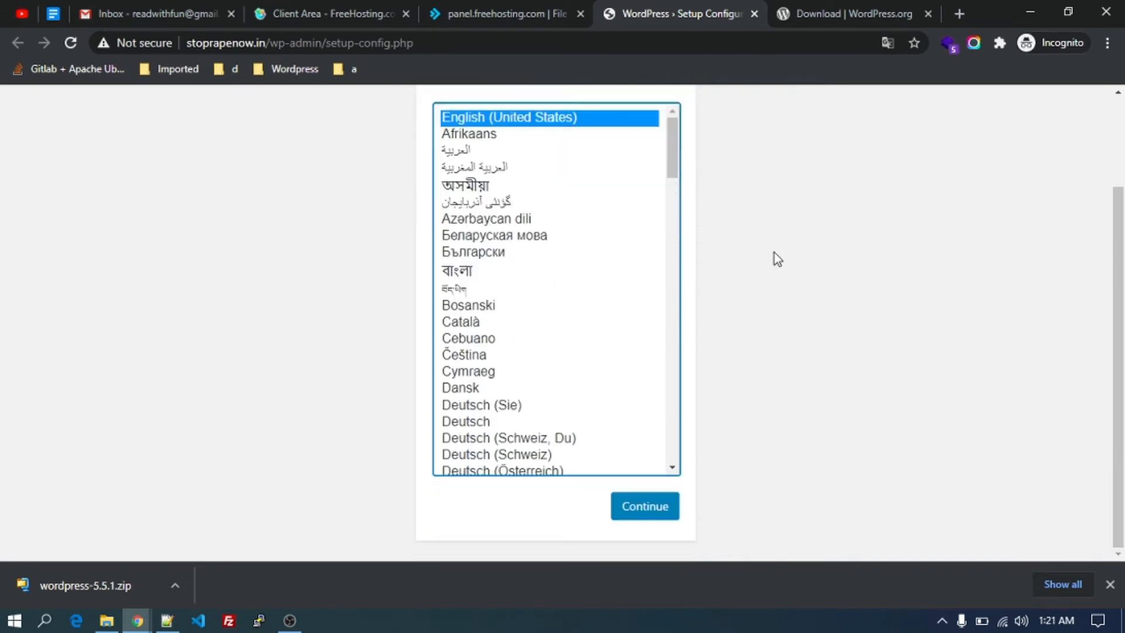
scroll(773, 253, up, 2)
scroll(773, 253, down, 2)
Continue with English (United States) to the setup welcome page.
click(644, 507)
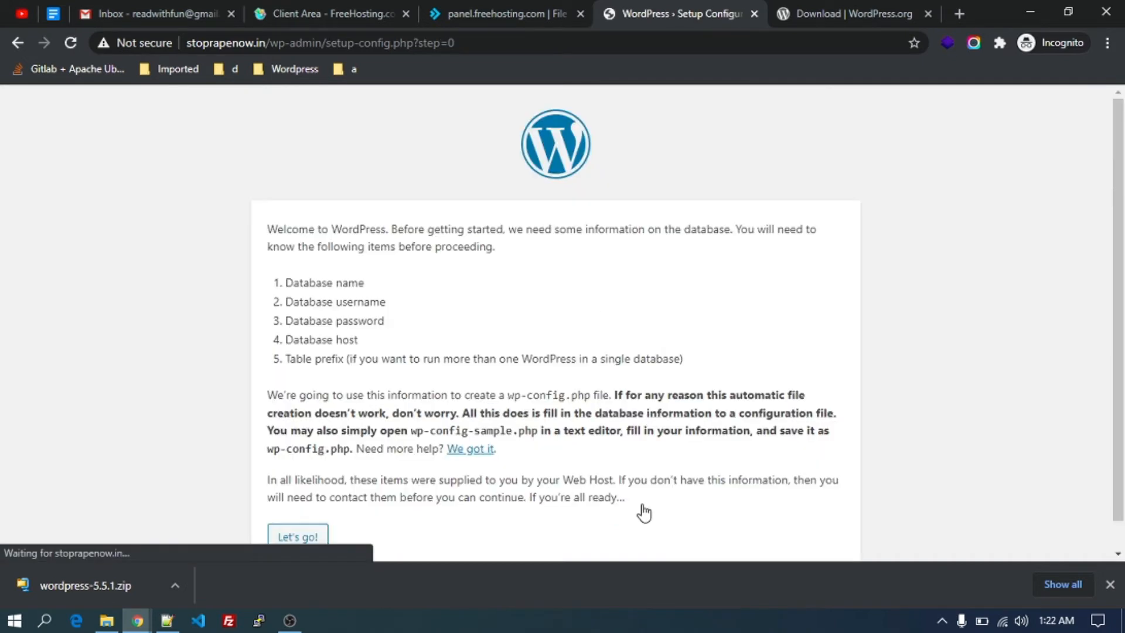
scroll(642, 512, down, 1)
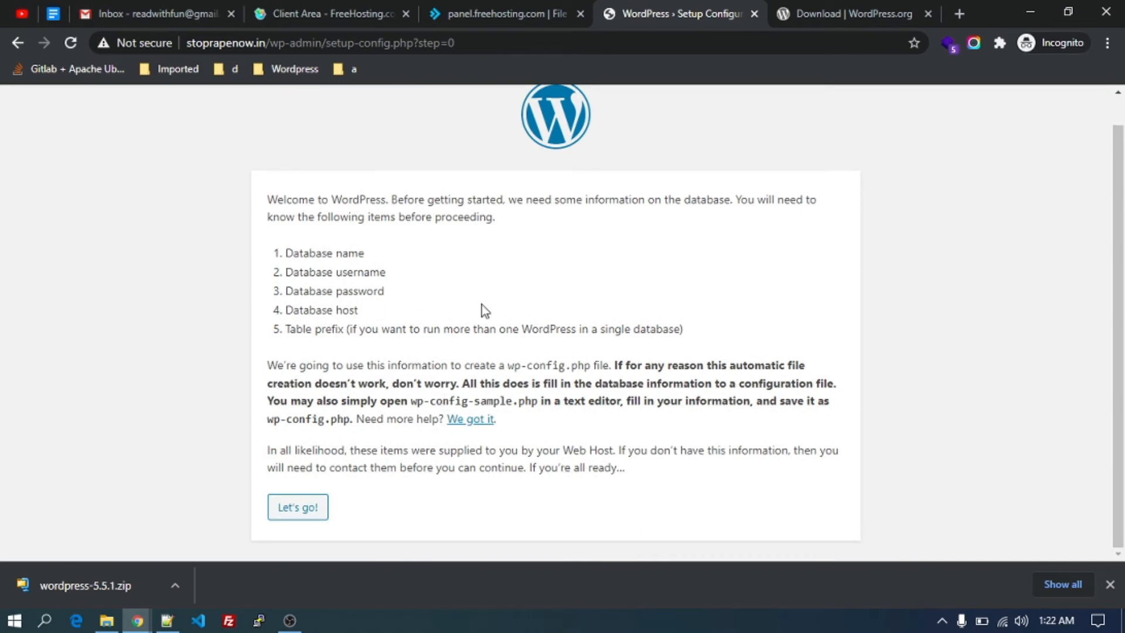
scroll(481, 309, up, 1)
scroll(380, 293, down, 1)
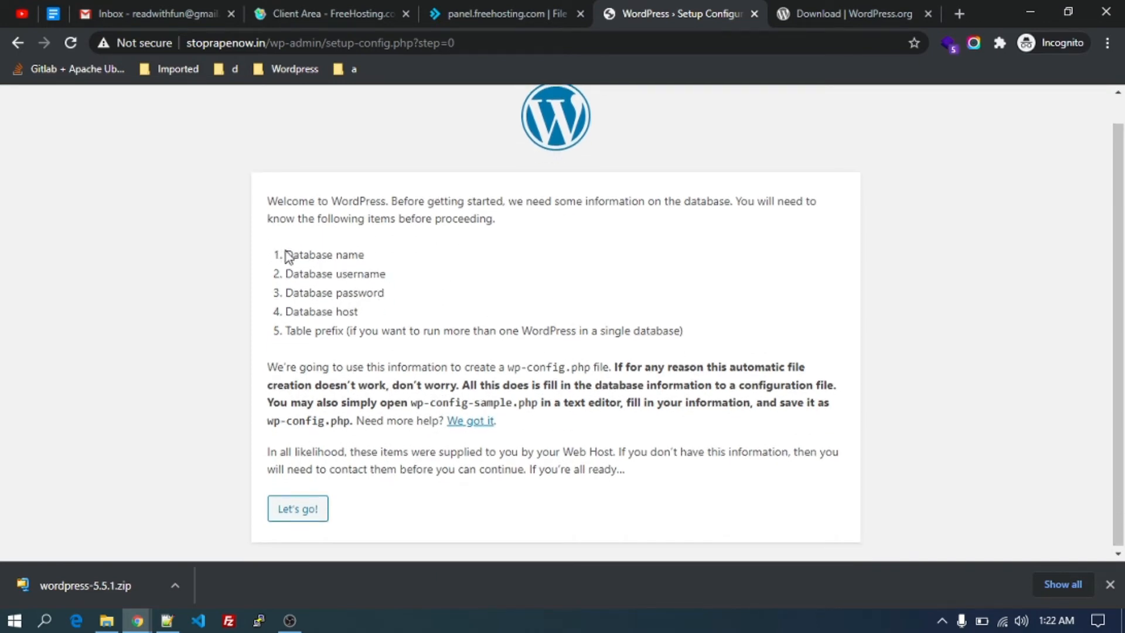
Highlight the required database name, username, password and the wp-config.php file name.
drag(285, 256, 371, 271)
click(288, 276)
drag(287, 276, 389, 276)
drag(309, 296, 385, 294)
click(330, 314)
scroll(331, 318, down, 1)
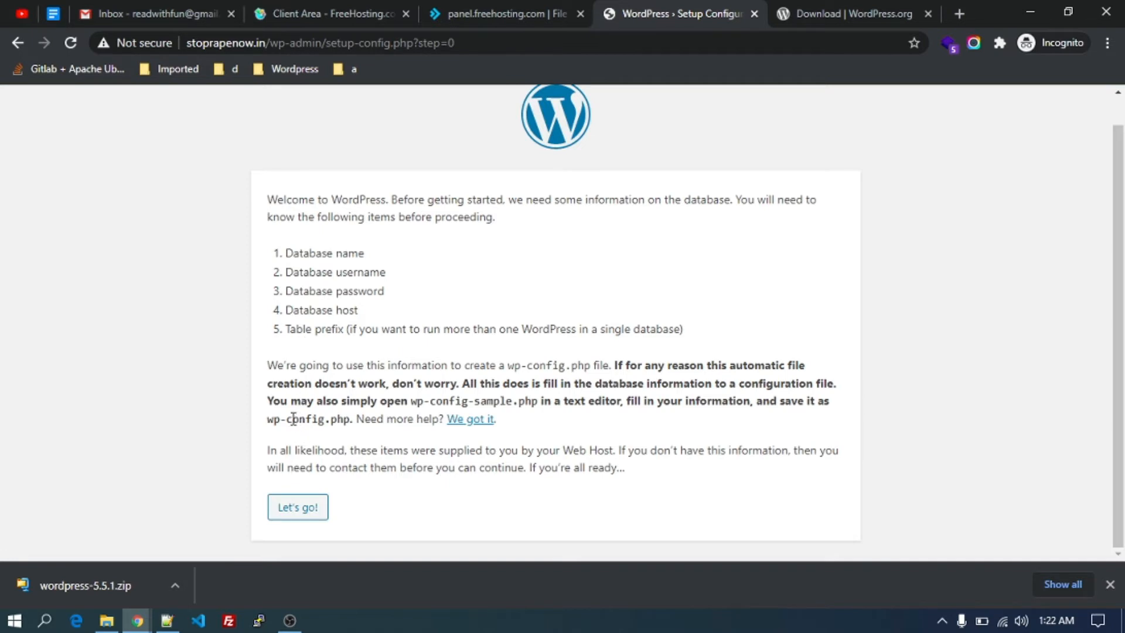
drag(270, 421, 349, 414)
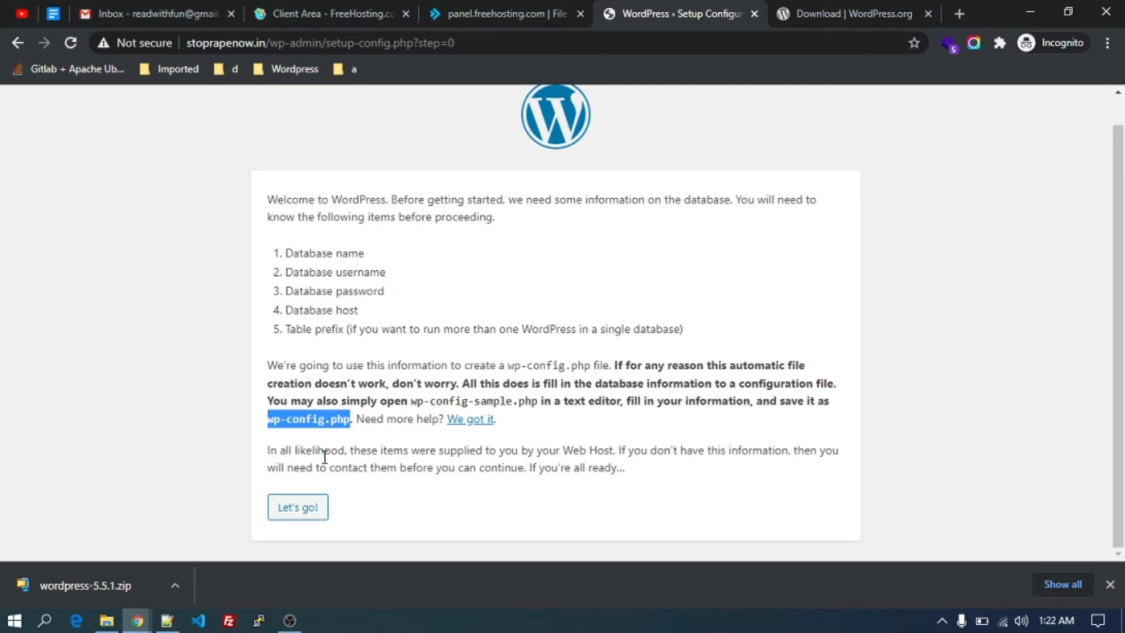
Open the database connection form, focus Username, then return to DirectAdmin's file manager.
click(301, 510)
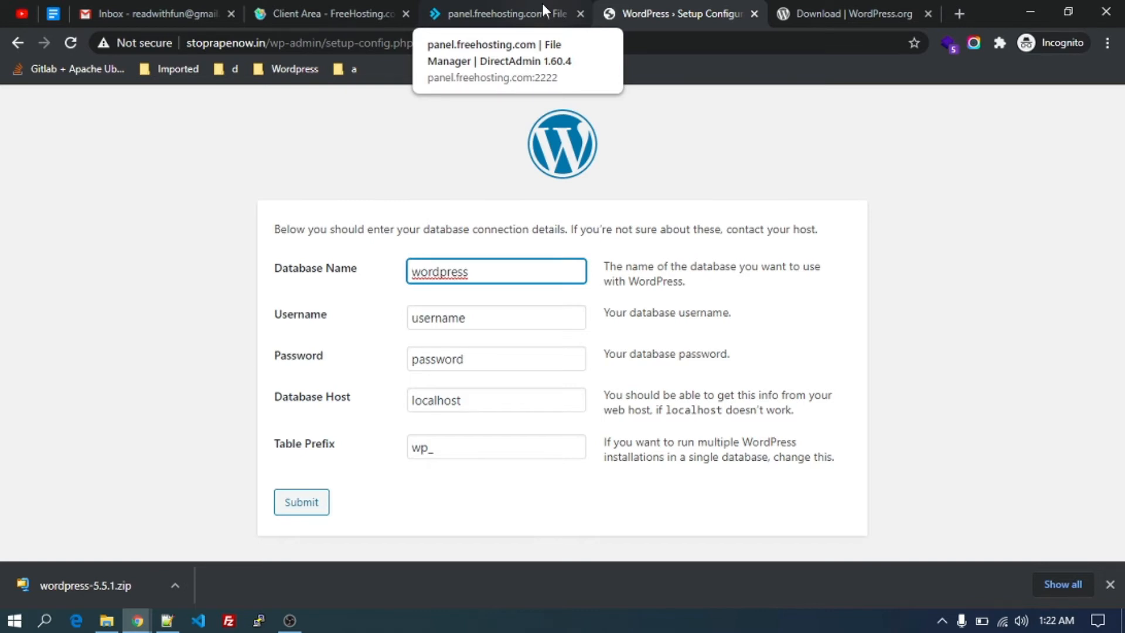
click(276, 314)
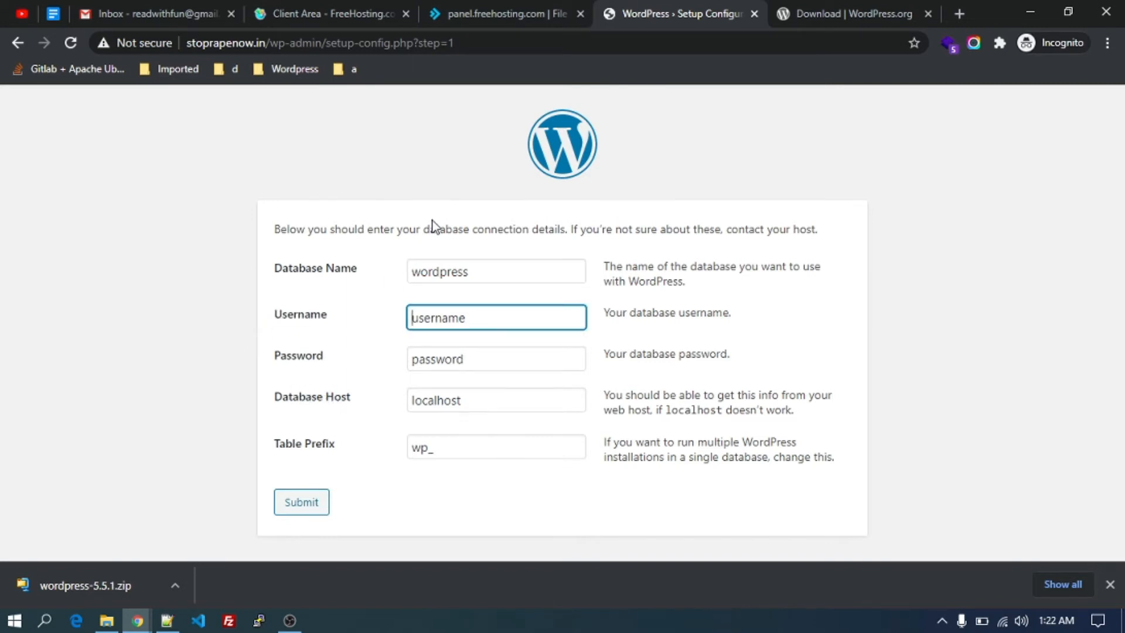
click(504, 13)
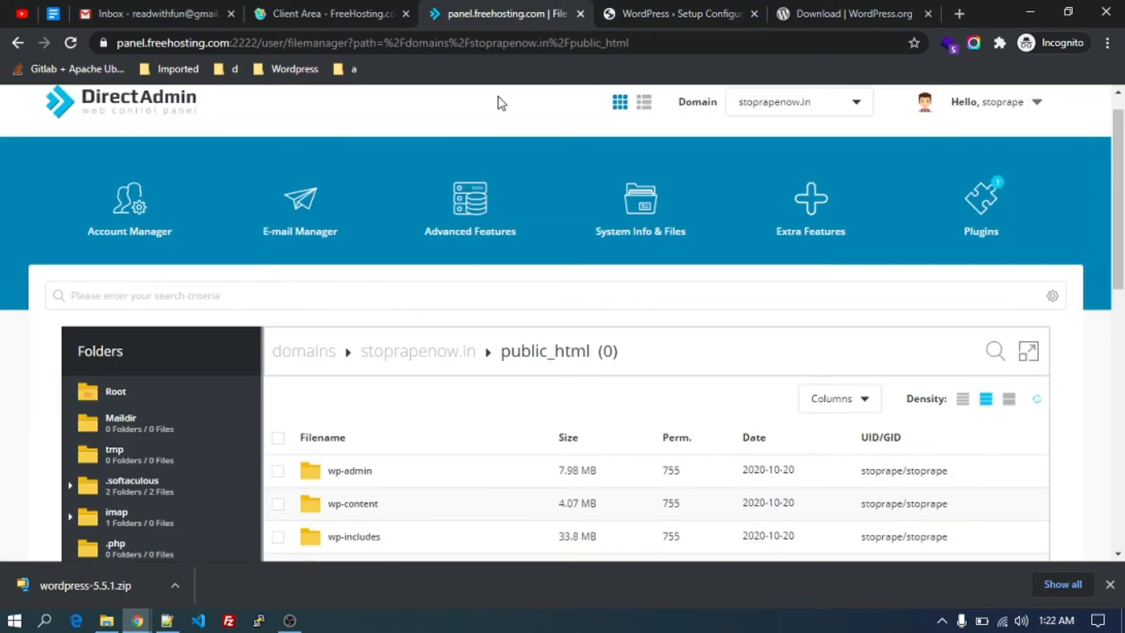
Open MySQL Management from Account Manager in a new tab and begin a new database.
scroll(459, 297, down, 2)
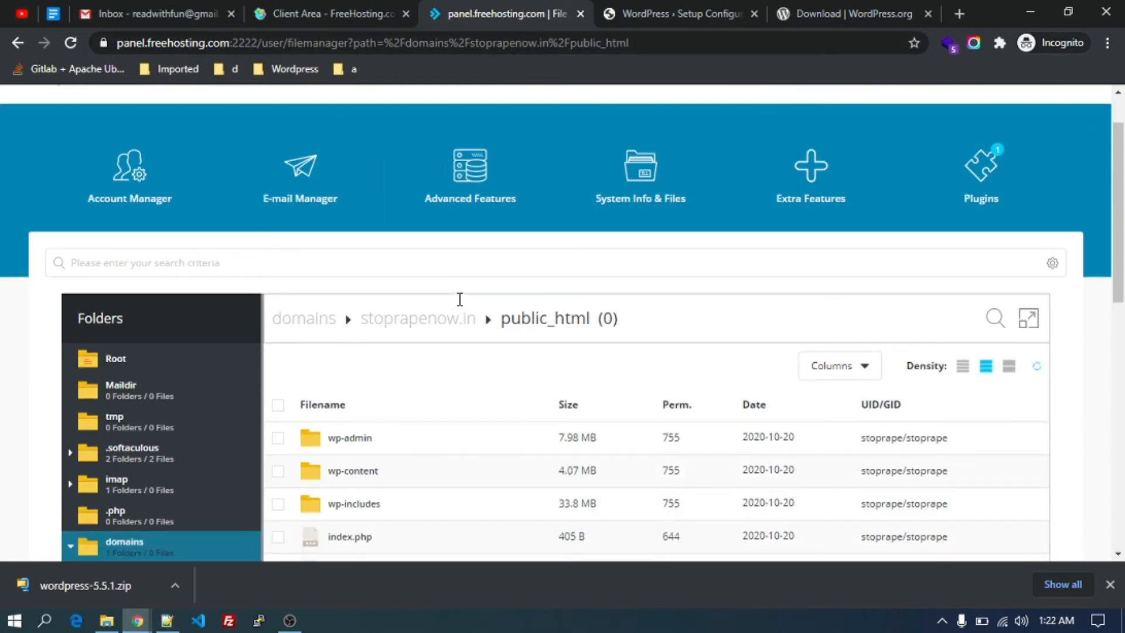
scroll(459, 299, up, 3)
mouse_move(136, 225)
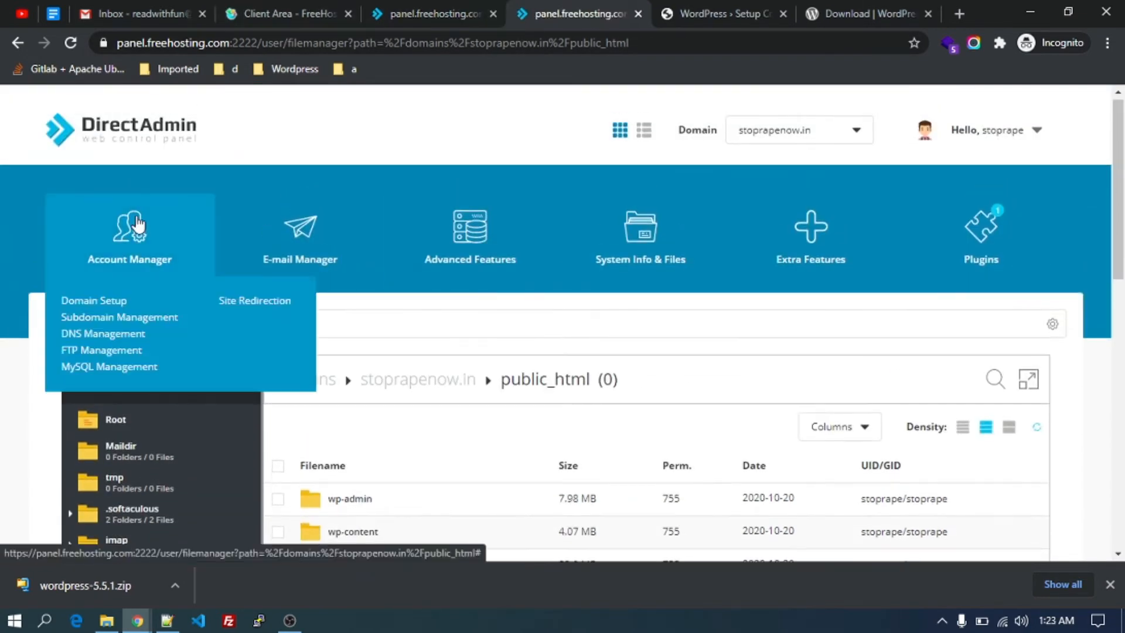
middle_click(93, 368)
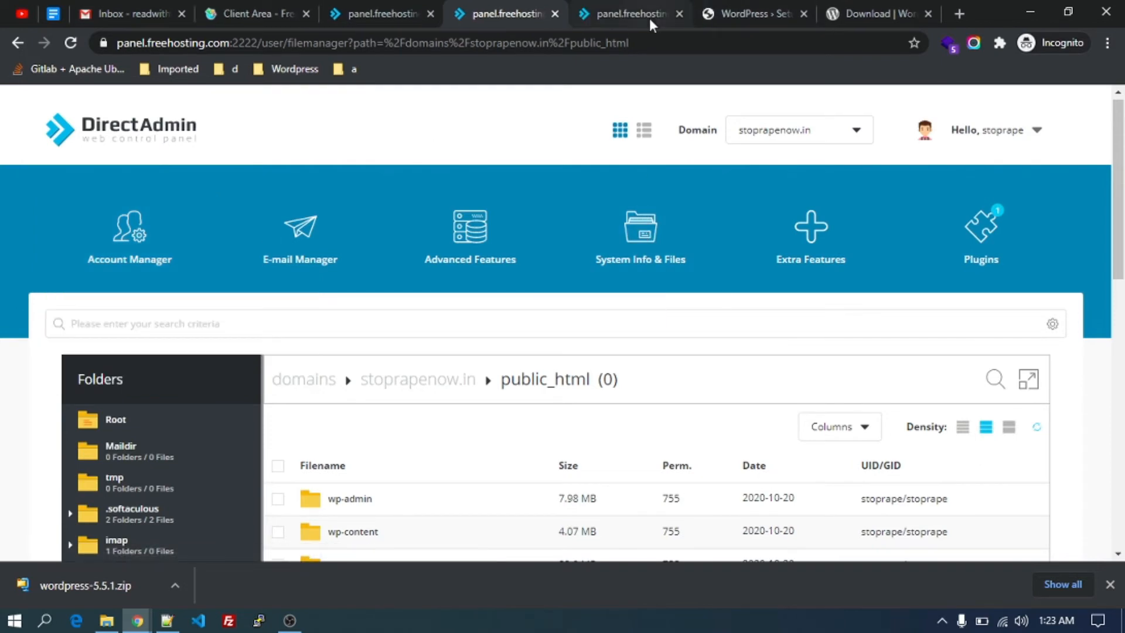
click(624, 7)
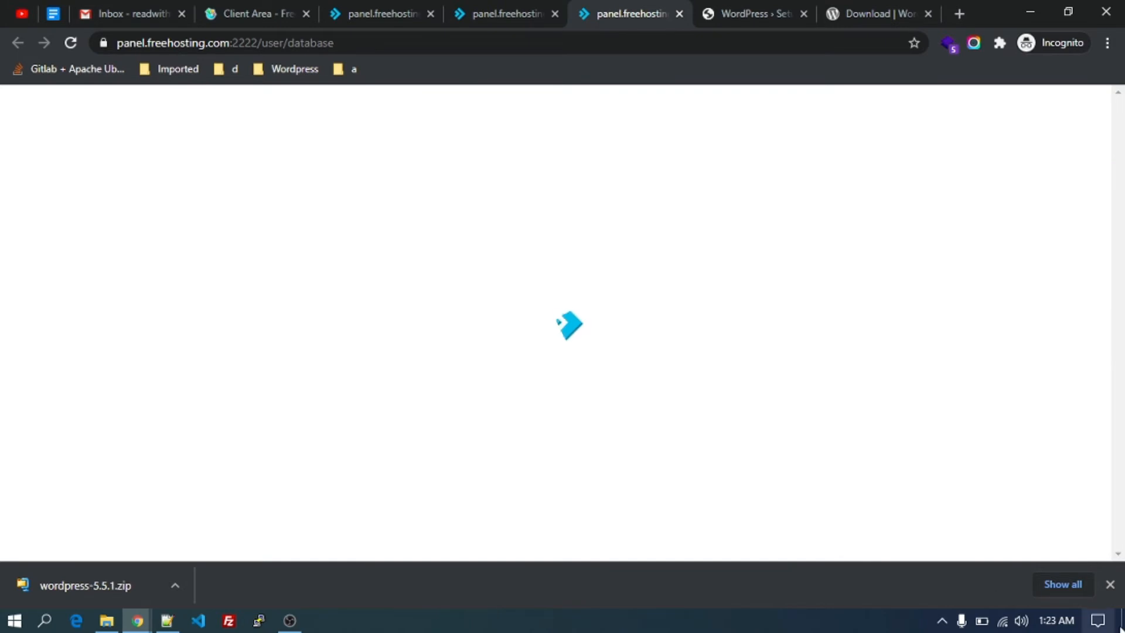
click(1115, 585)
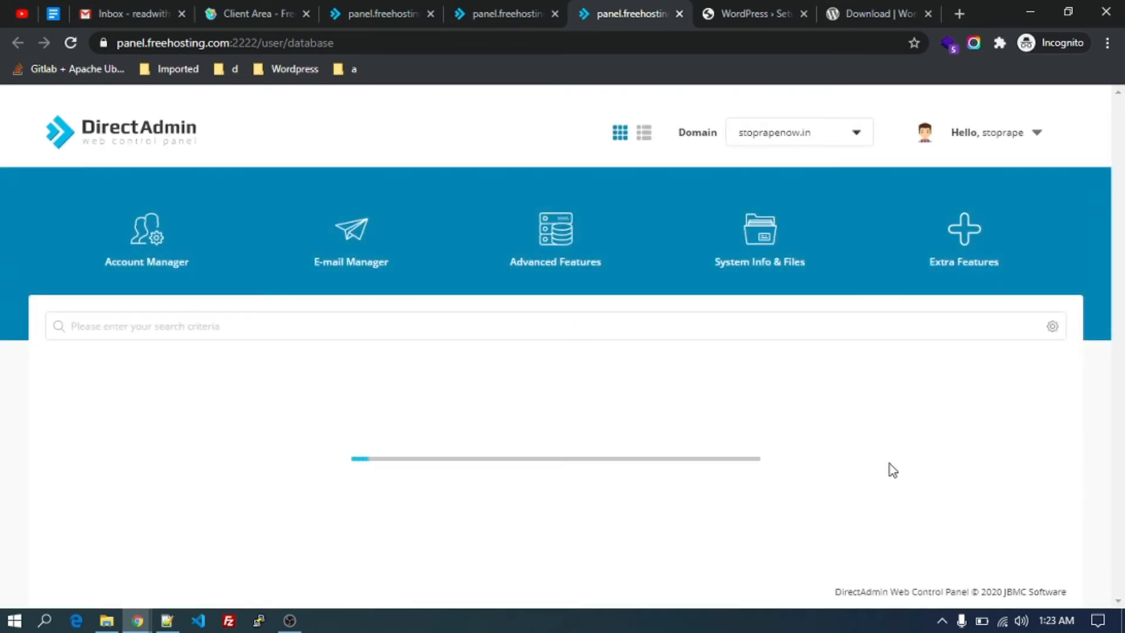
scroll(889, 463, down, 1)
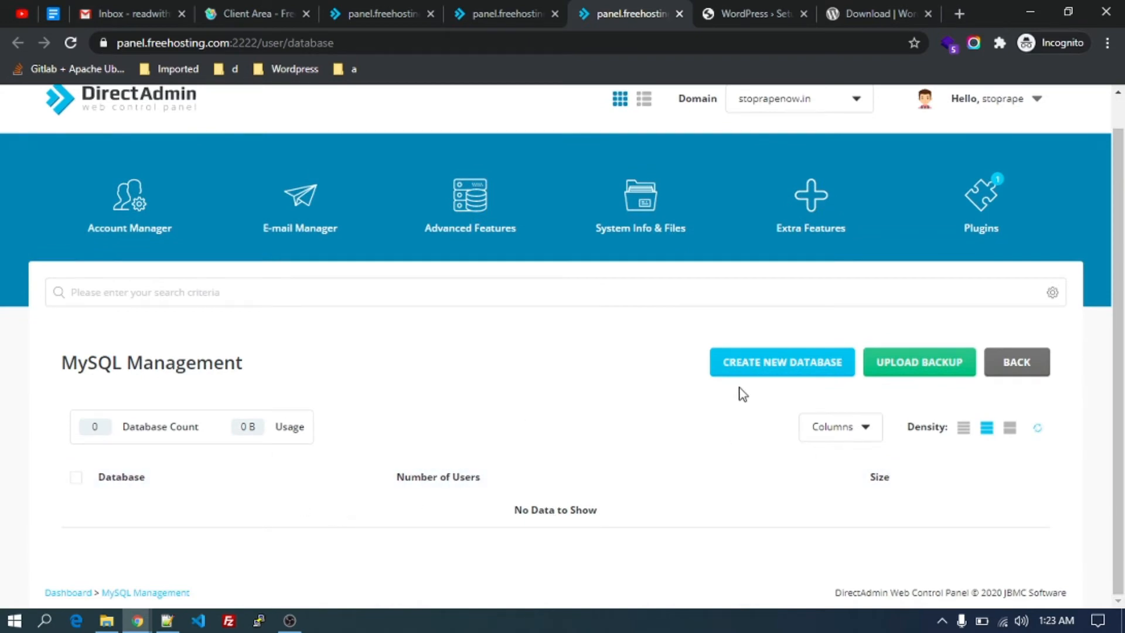
click(778, 362)
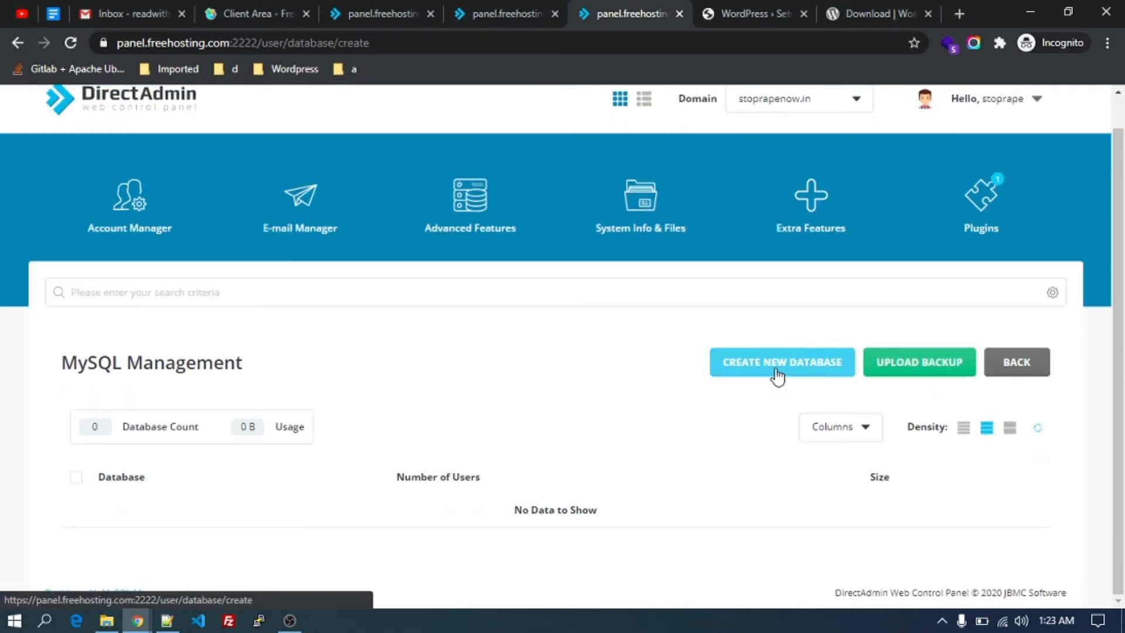
Enter 'in' as the new database's name, keeping the username same as the database name.
click(778, 376)
scroll(775, 374, down, 1)
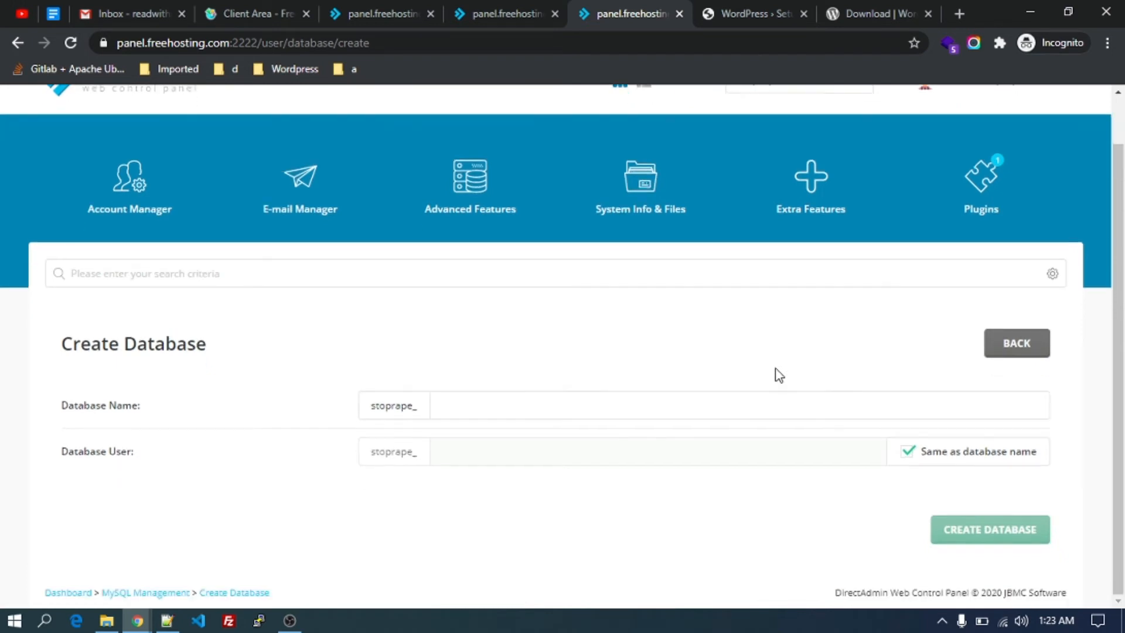
click(535, 414)
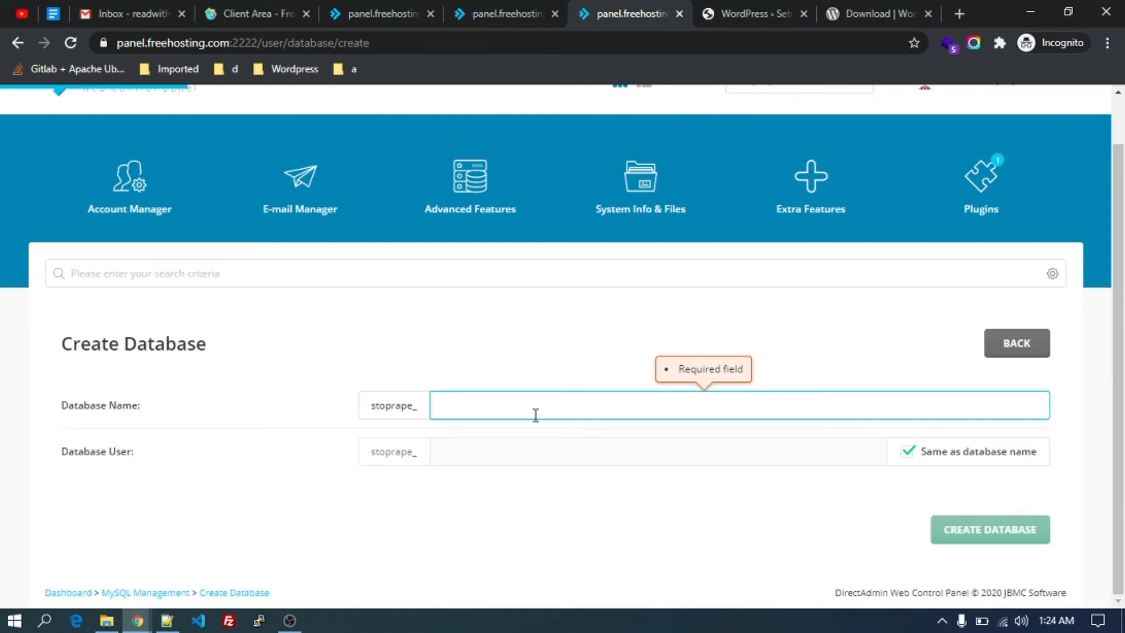
text(id)
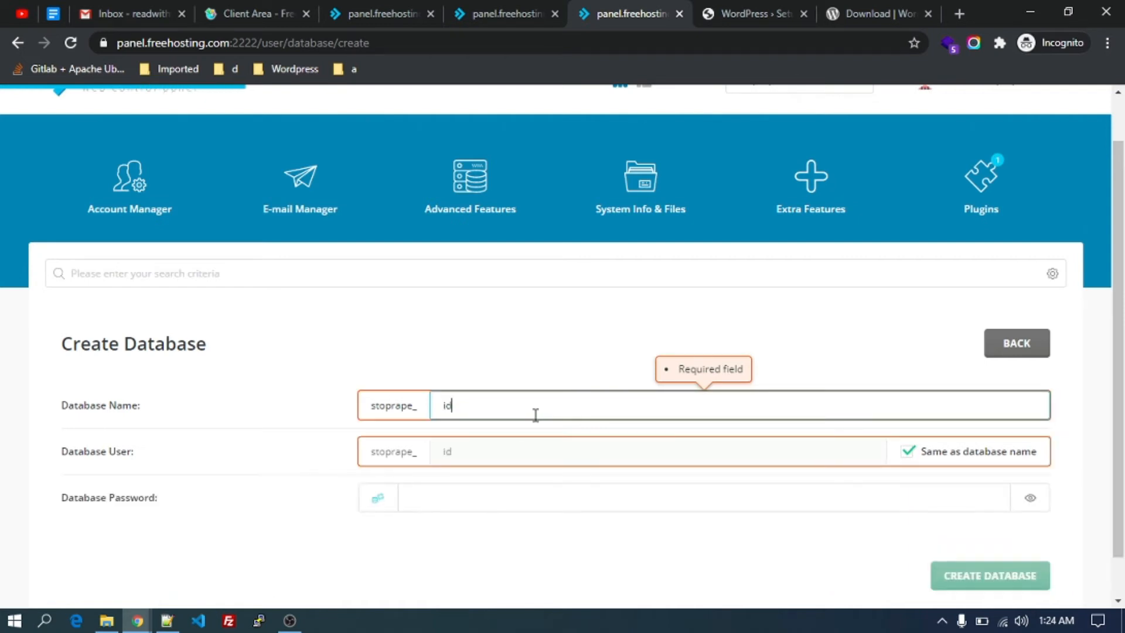
key(BackSpace)
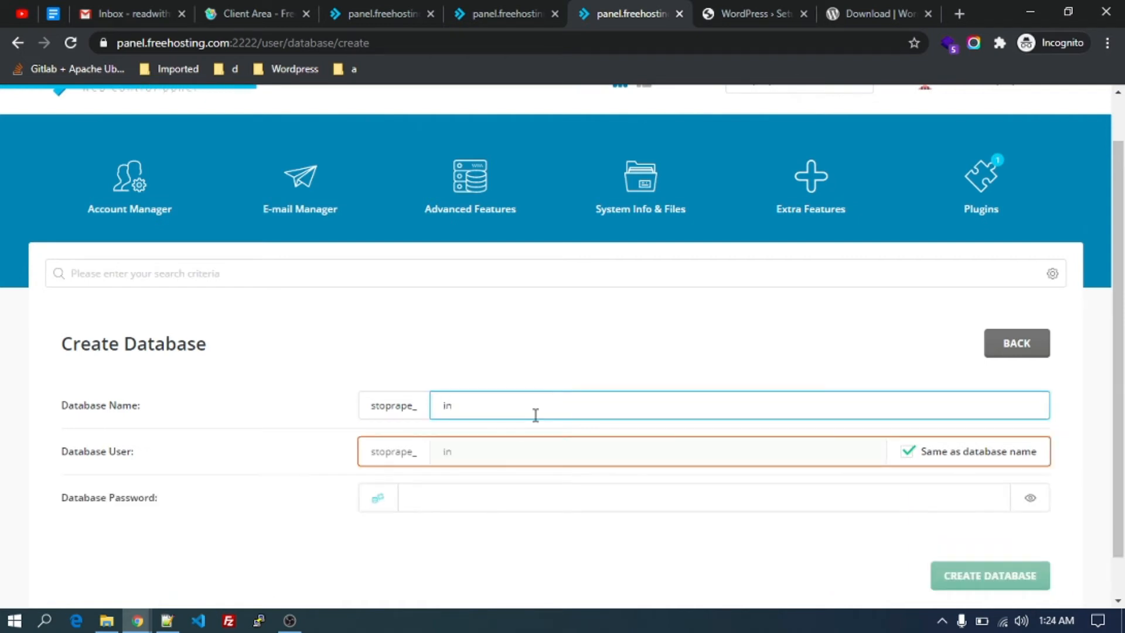
text(n)
scroll(487, 443, down, 1)
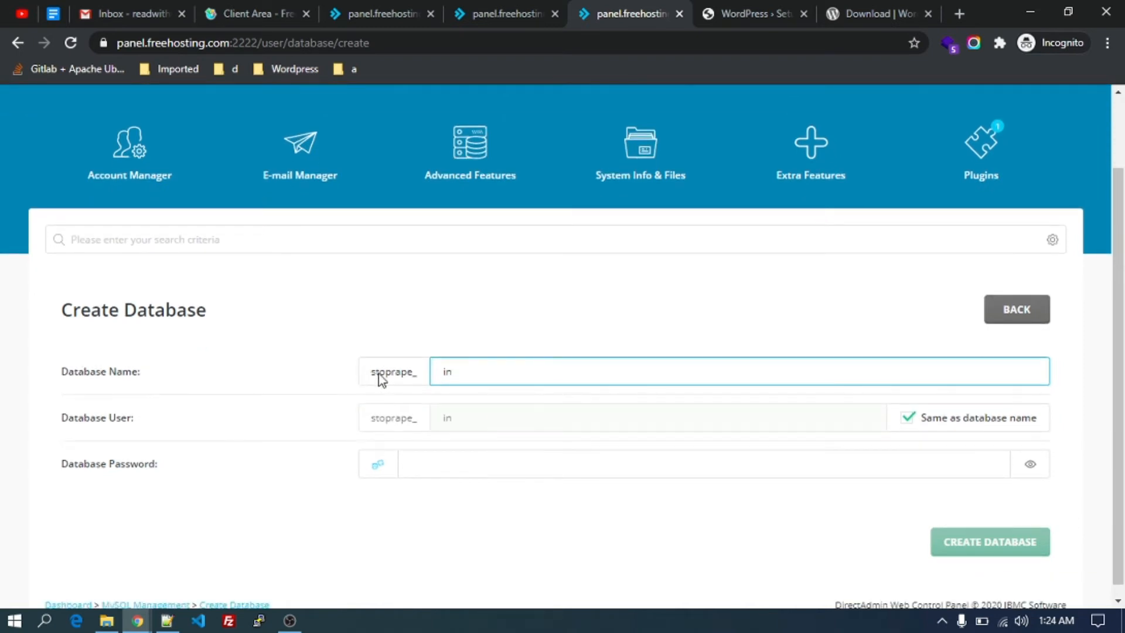
click(371, 374)
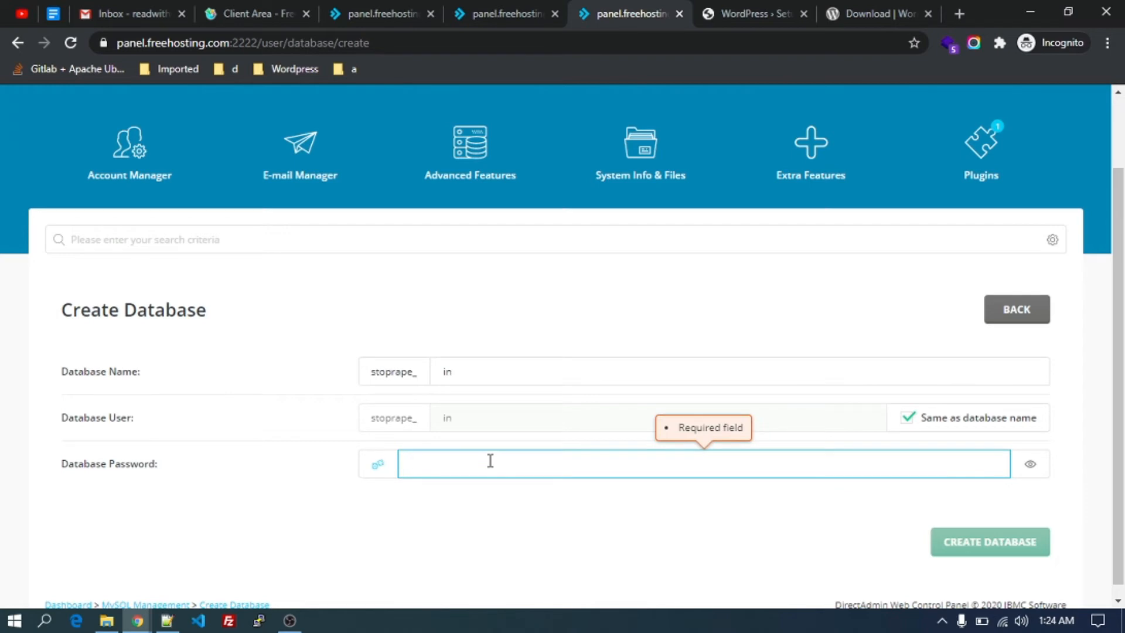
Set the database user's password and create the stoprape_in database.
text(********)
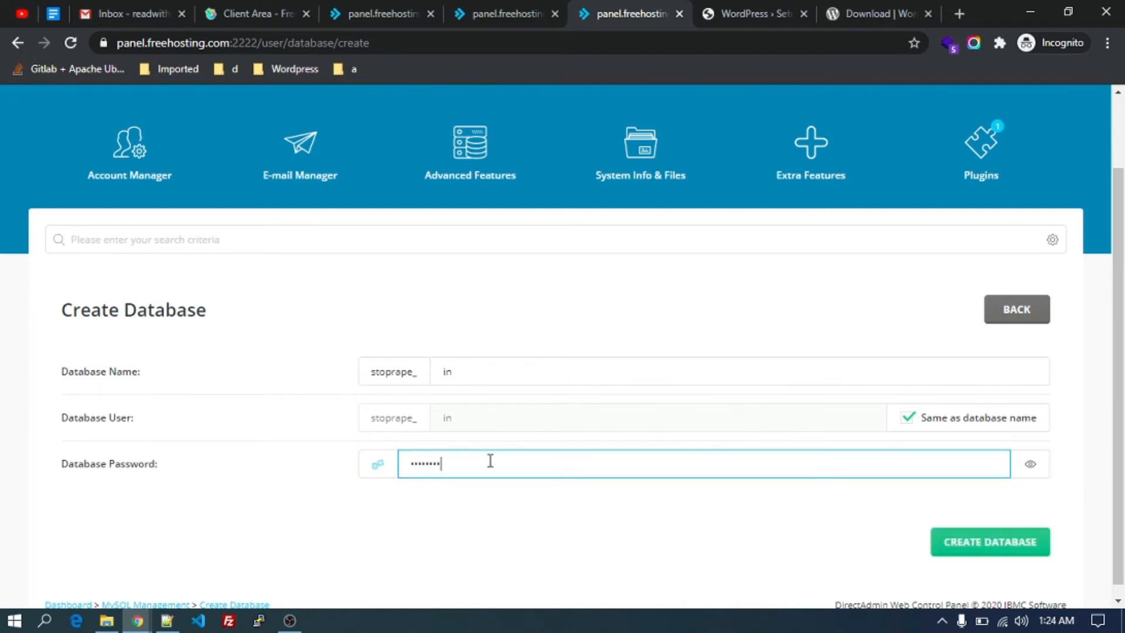
key(ctrl+a)
key(BackSpace)
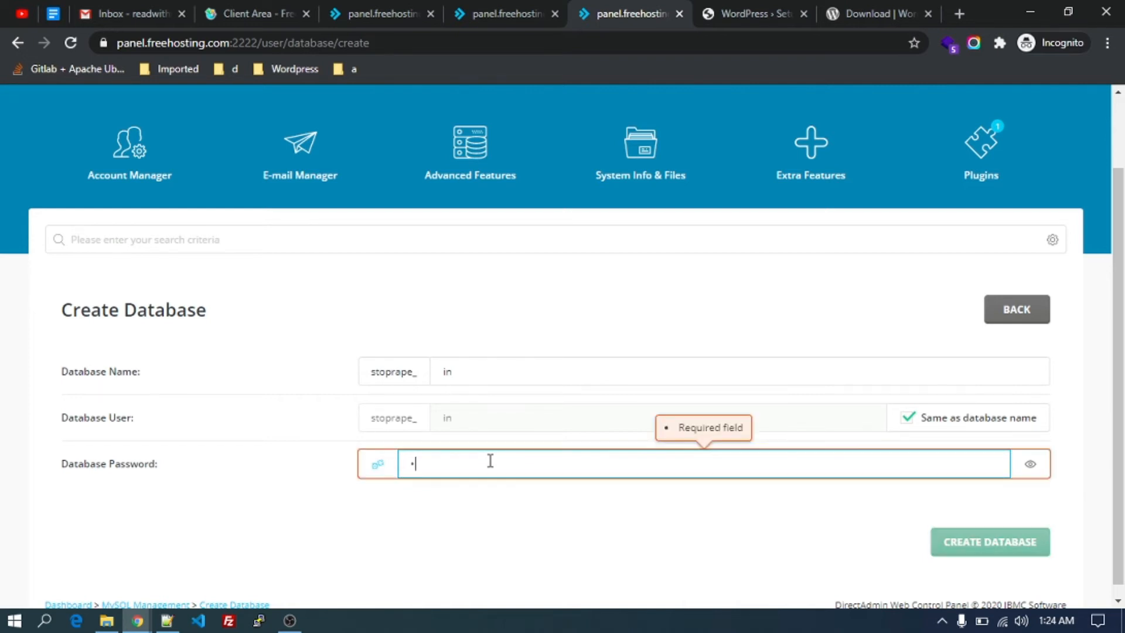
text(********)
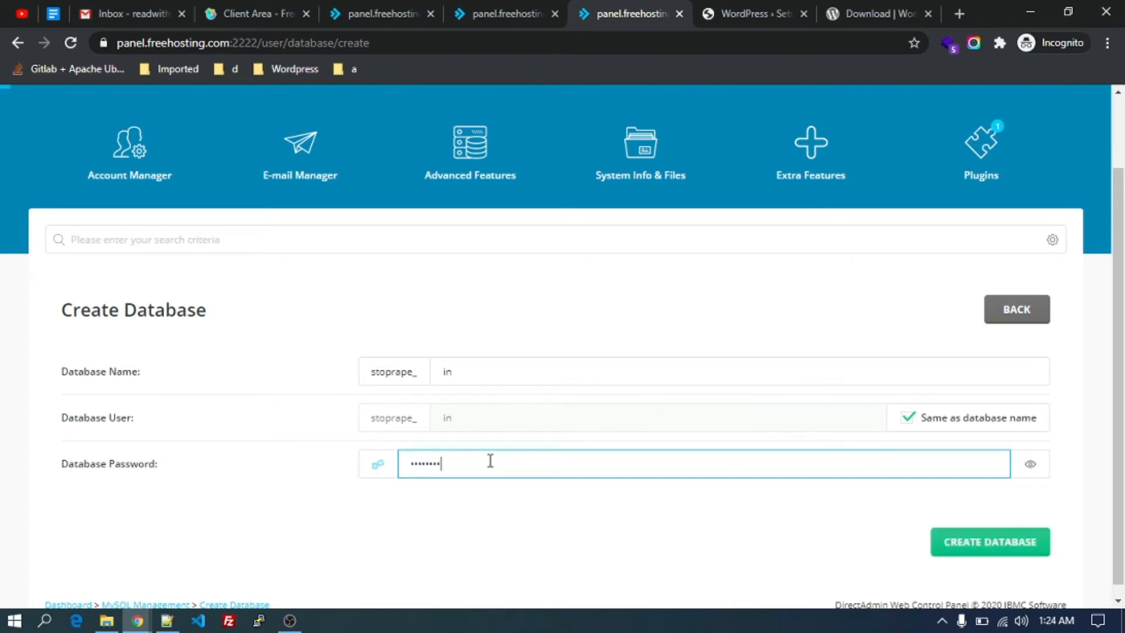
scroll(490, 461, down, 1)
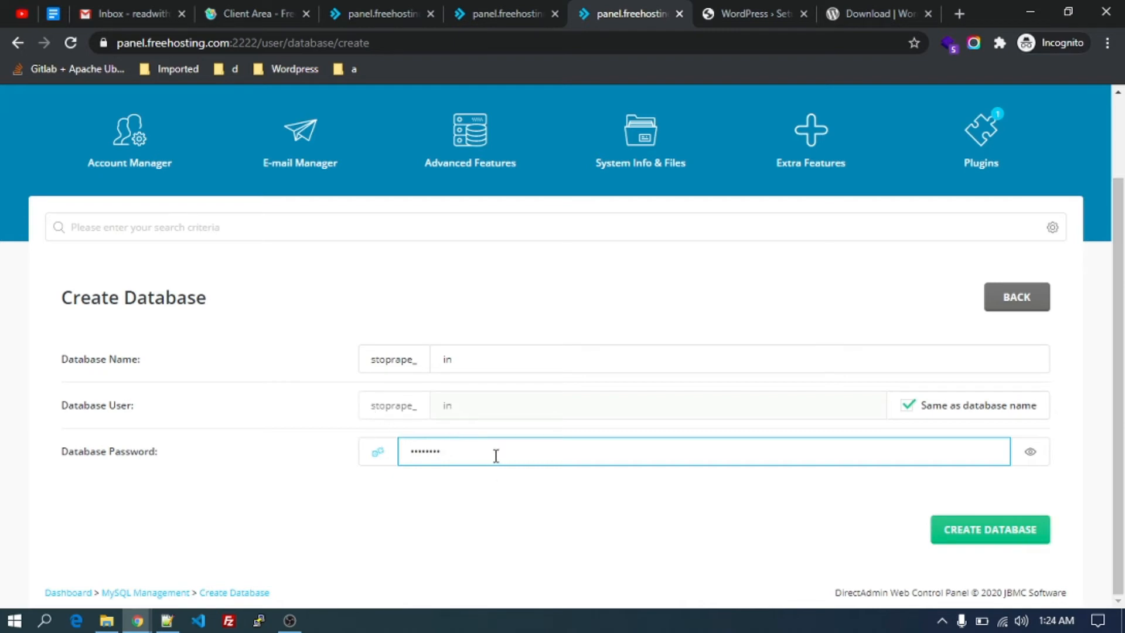
click(979, 544)
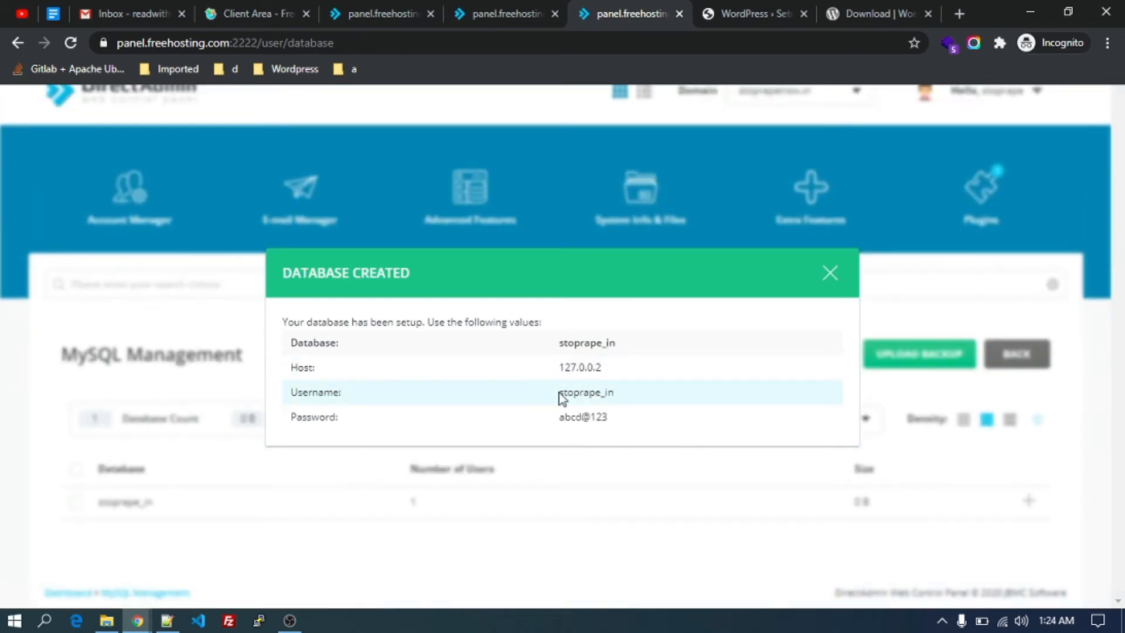
Paste the database host, username and password into a Notepad++ note, then close the summary.
drag(559, 392, 613, 420)
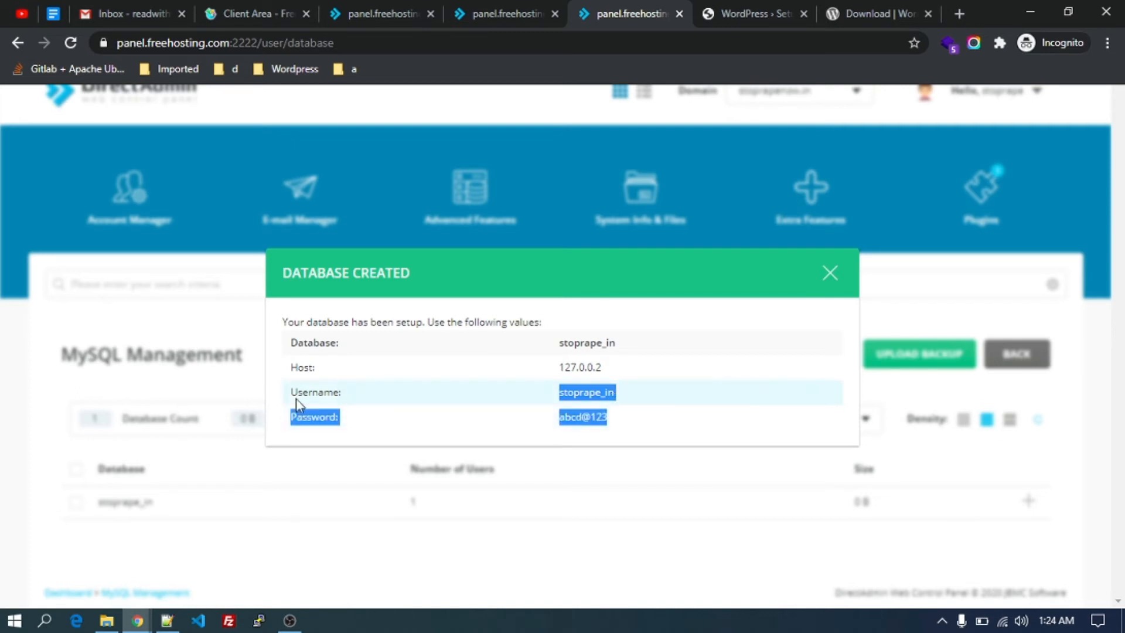
drag(290, 392, 625, 427)
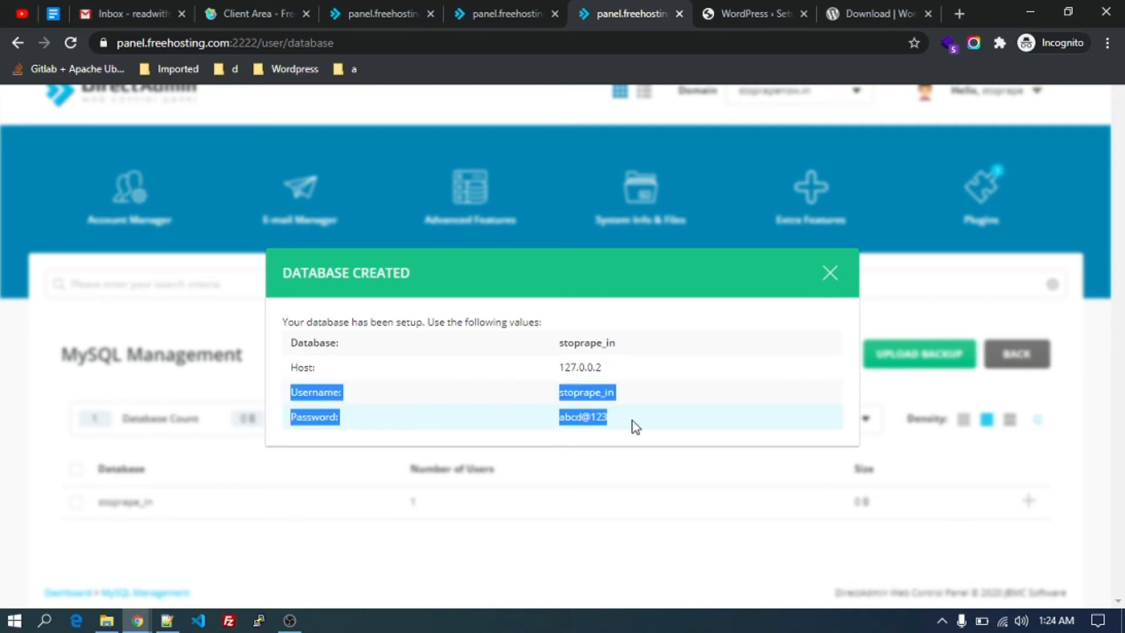
drag(293, 367, 618, 417)
key(ctrl+c)
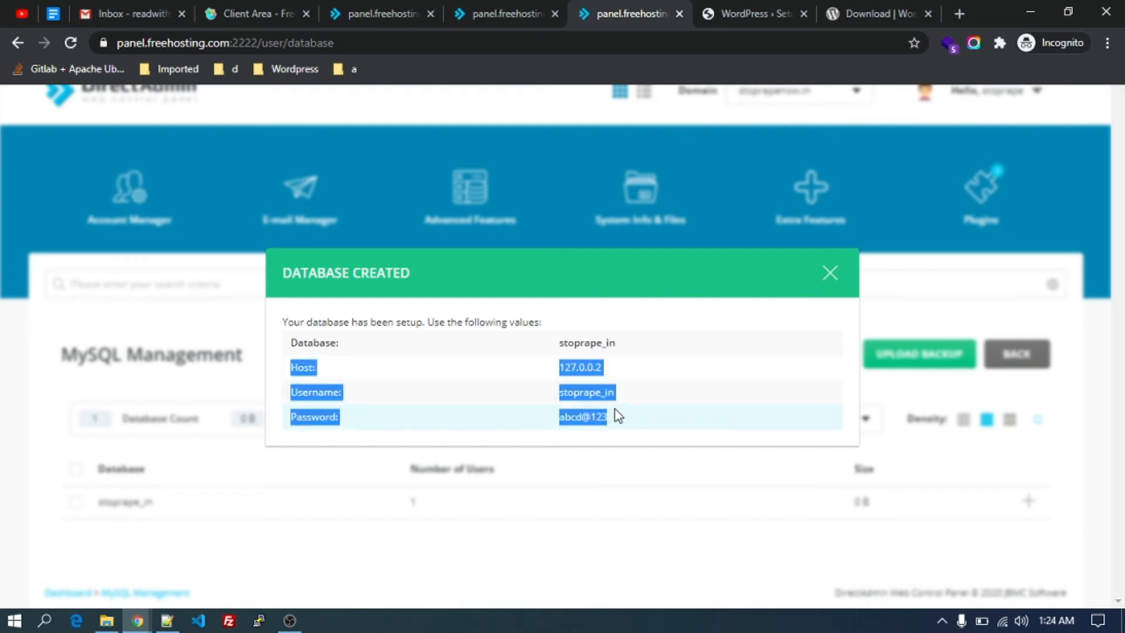
click(169, 622)
key(ctrl+v)
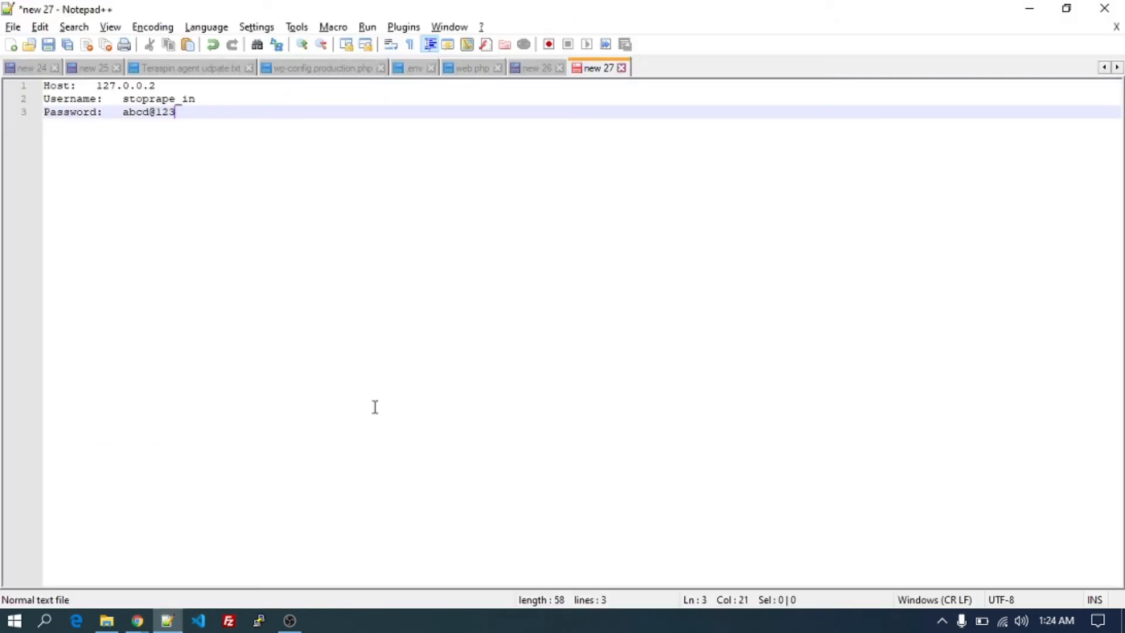
key(alt+Tab)
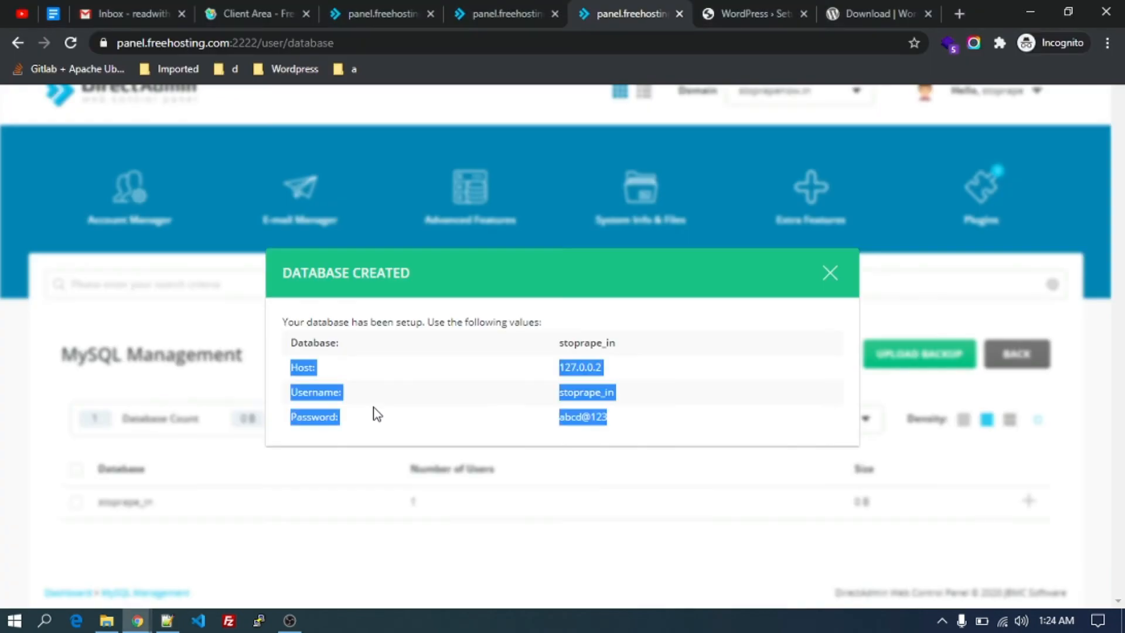
click(830, 274)
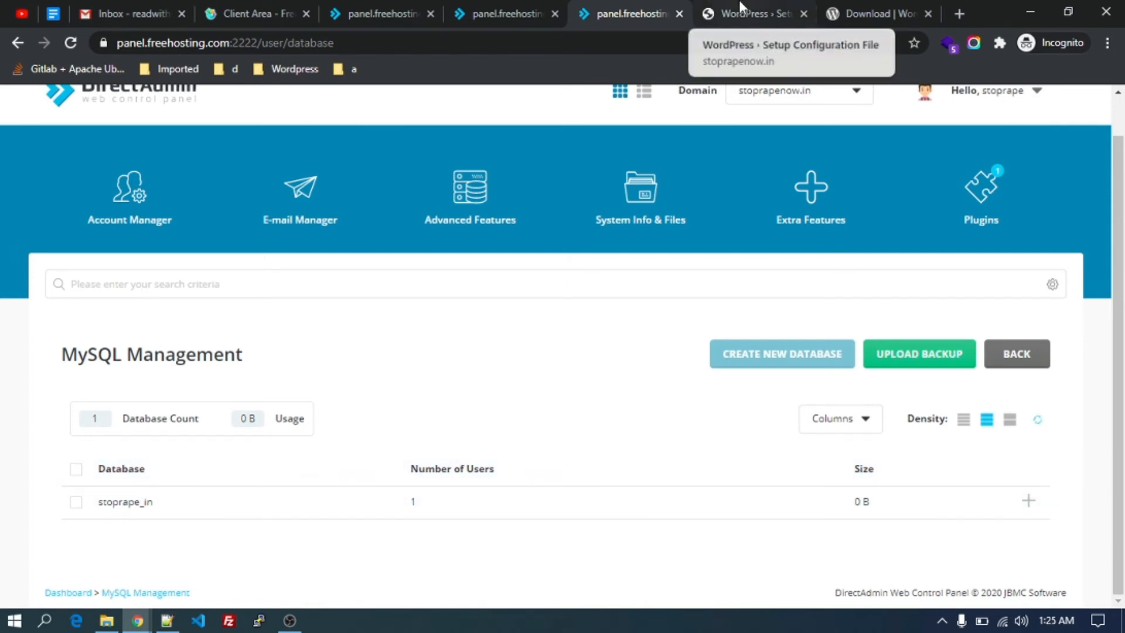
Replace the default Database Name with stoprape_in copied from the credentials note.
click(753, 13)
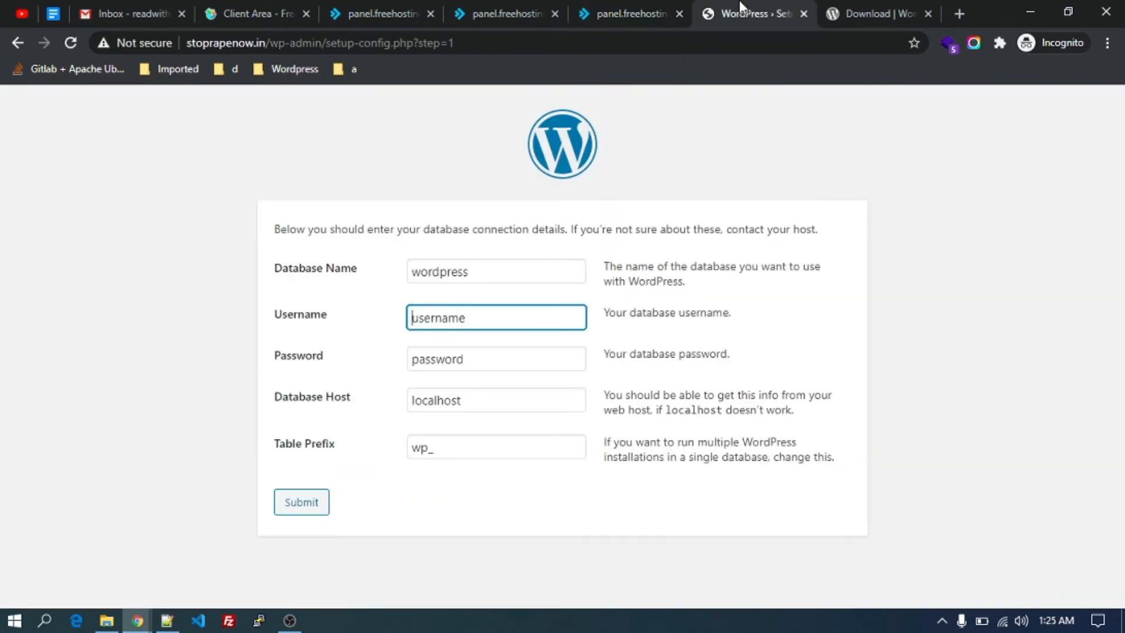
click(476, 270)
double_click(476, 270)
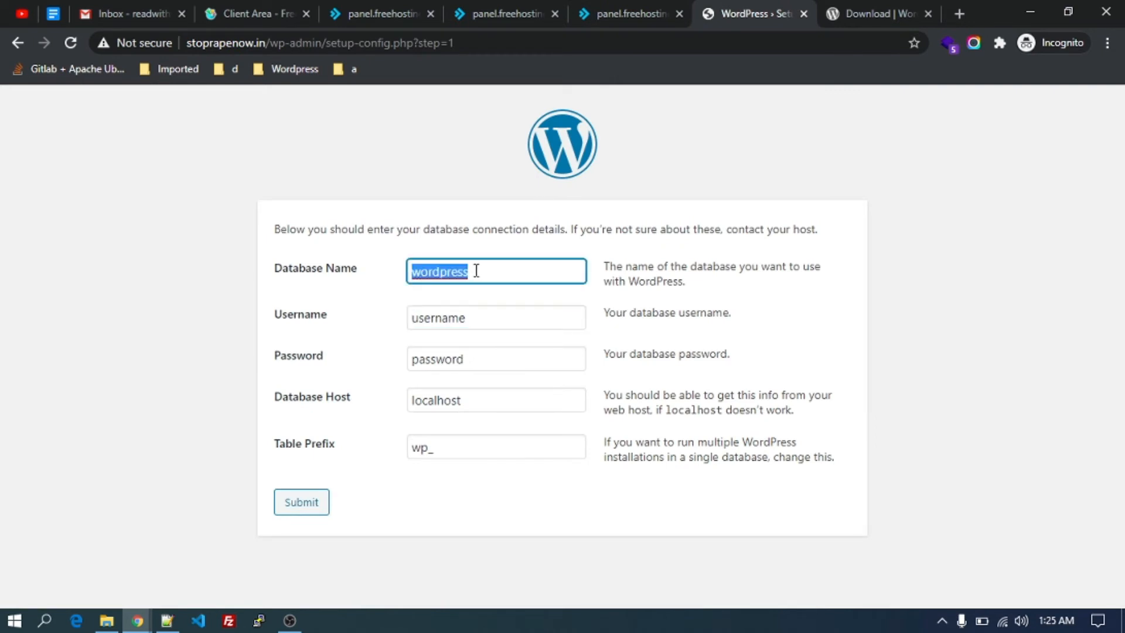
key(BackSpace)
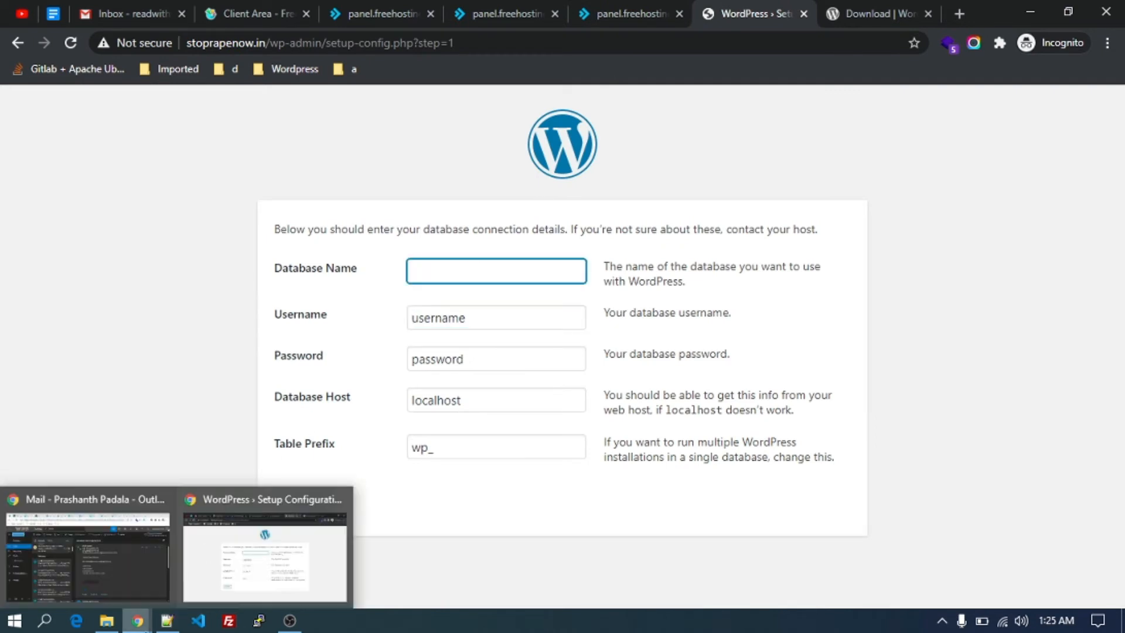
click(167, 620)
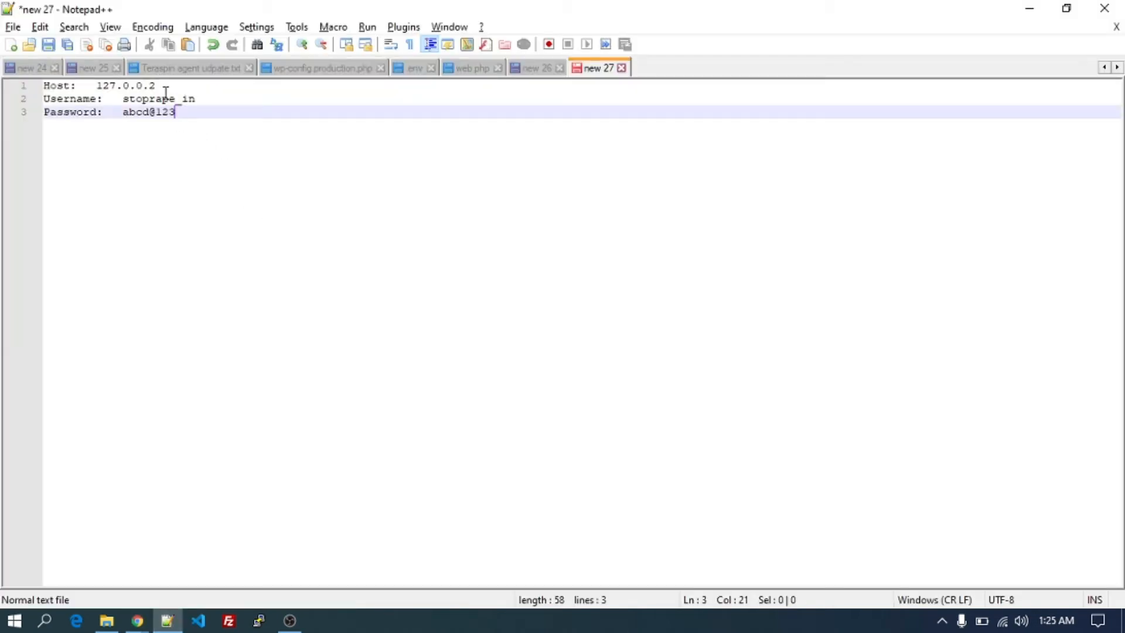
click(166, 95)
double_click(161, 99)
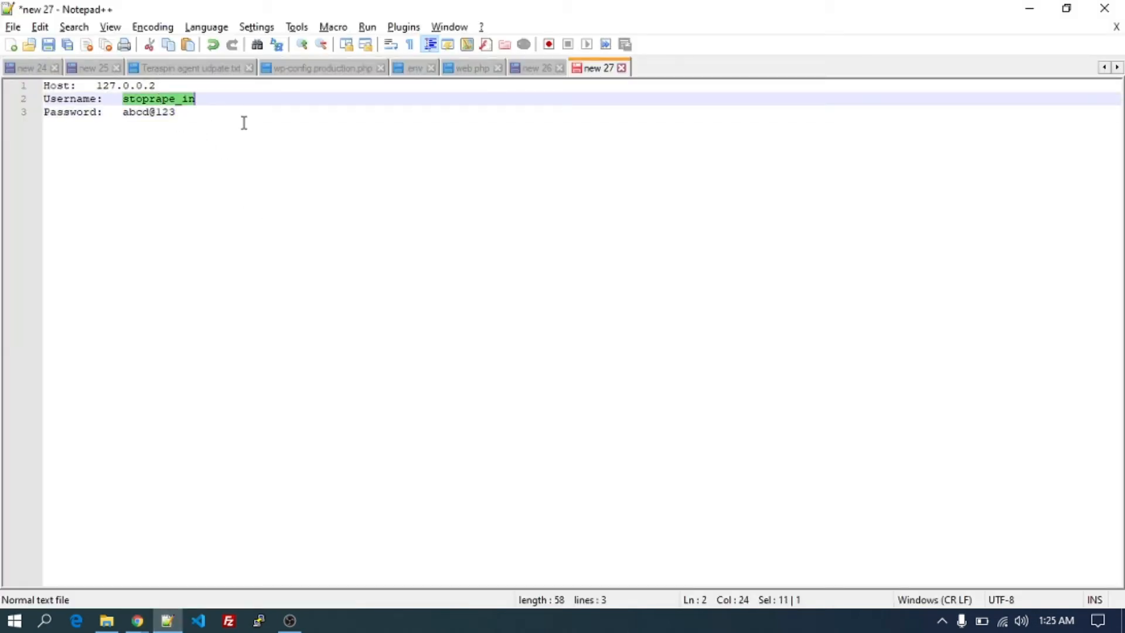
drag(244, 123, 345, 173)
double_click(166, 99)
key(ctrl+c)
key(alt+Tab)
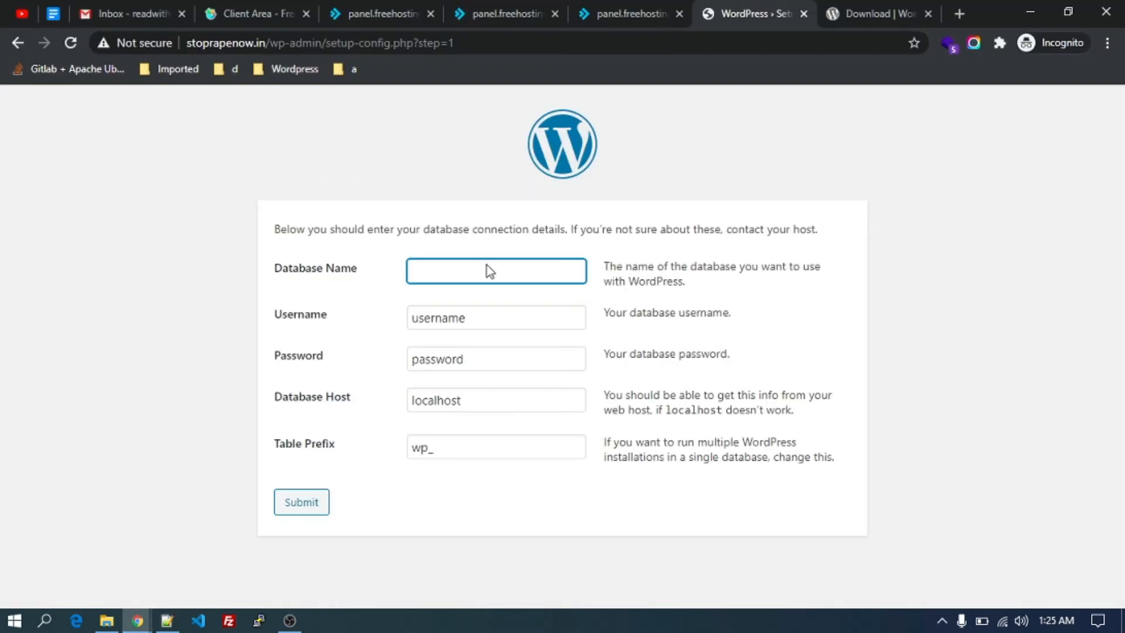
key(ctrl+v)
Paste the database username into the Username field.
key(alt+Tab)
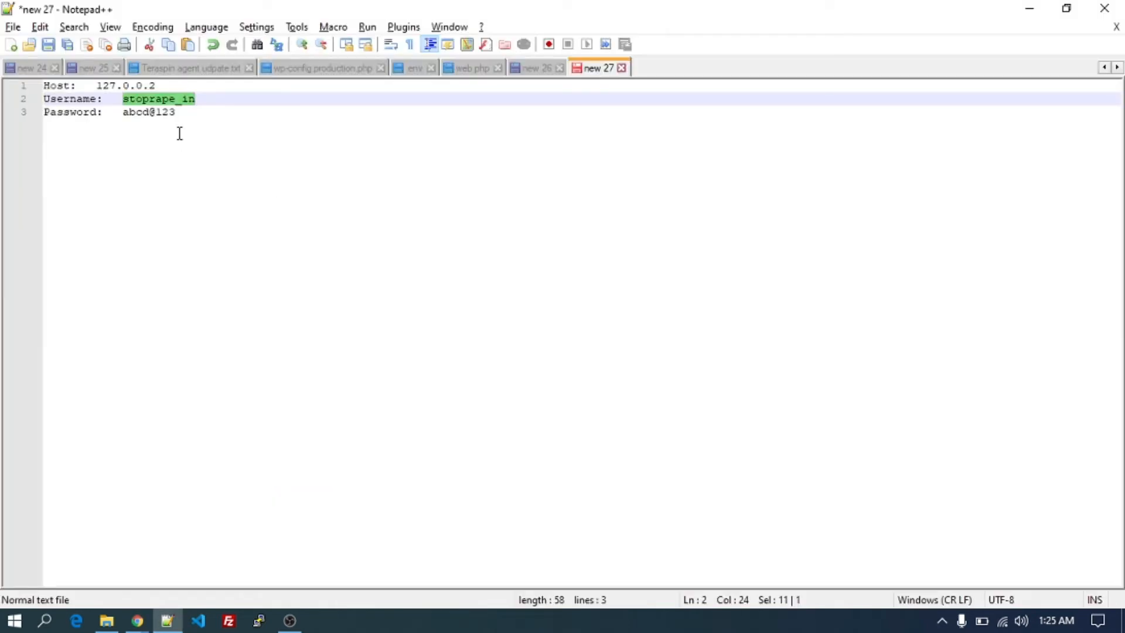
key(alt+Tab)
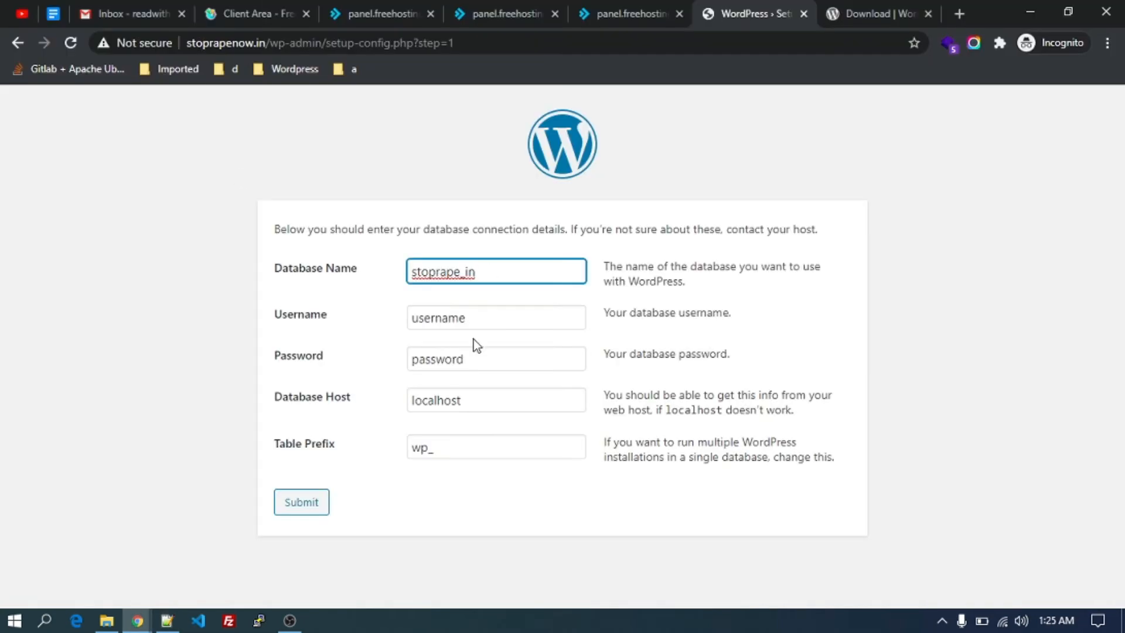
click(488, 320)
key(ctrl+a)
key(ctrl+v)
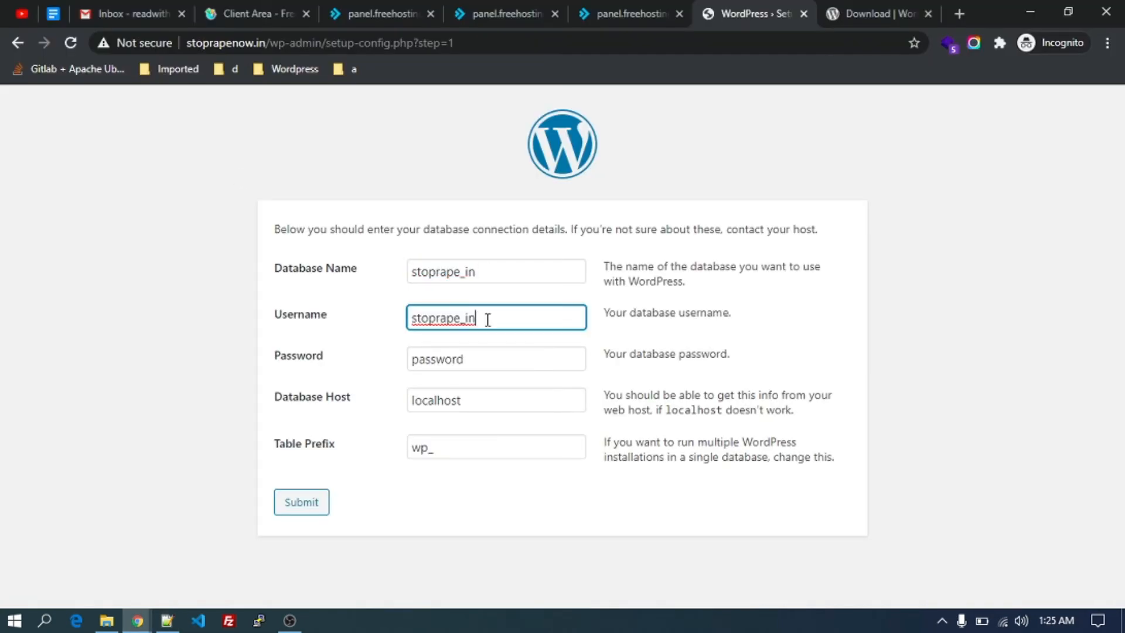
Copy the database password from the note into the Password field.
key(alt+Tab)
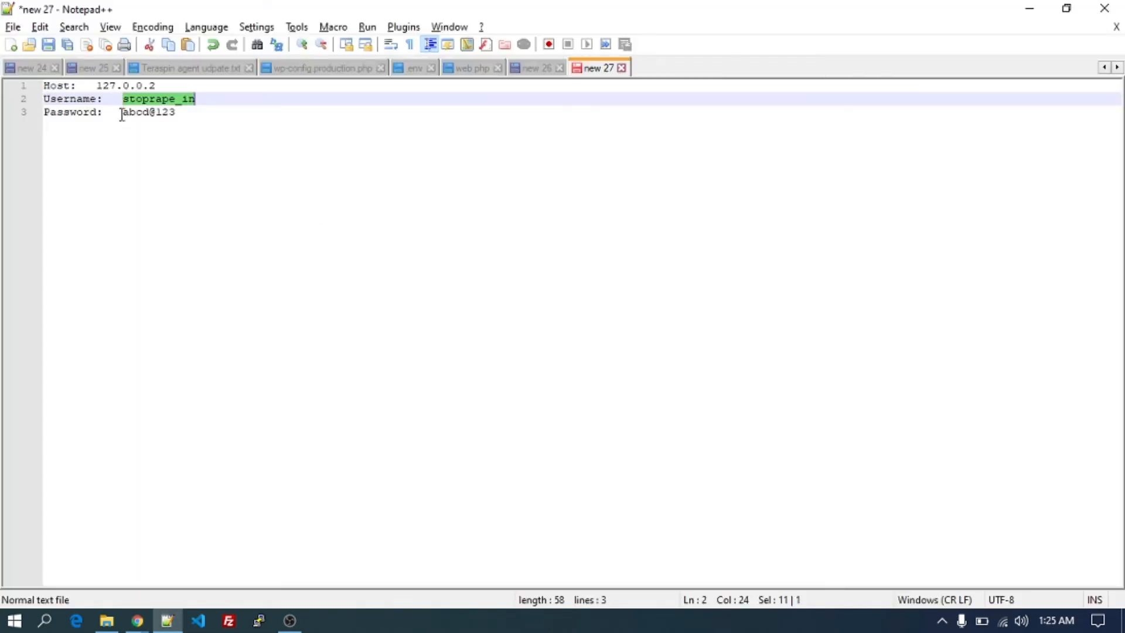
drag(122, 114, 176, 113)
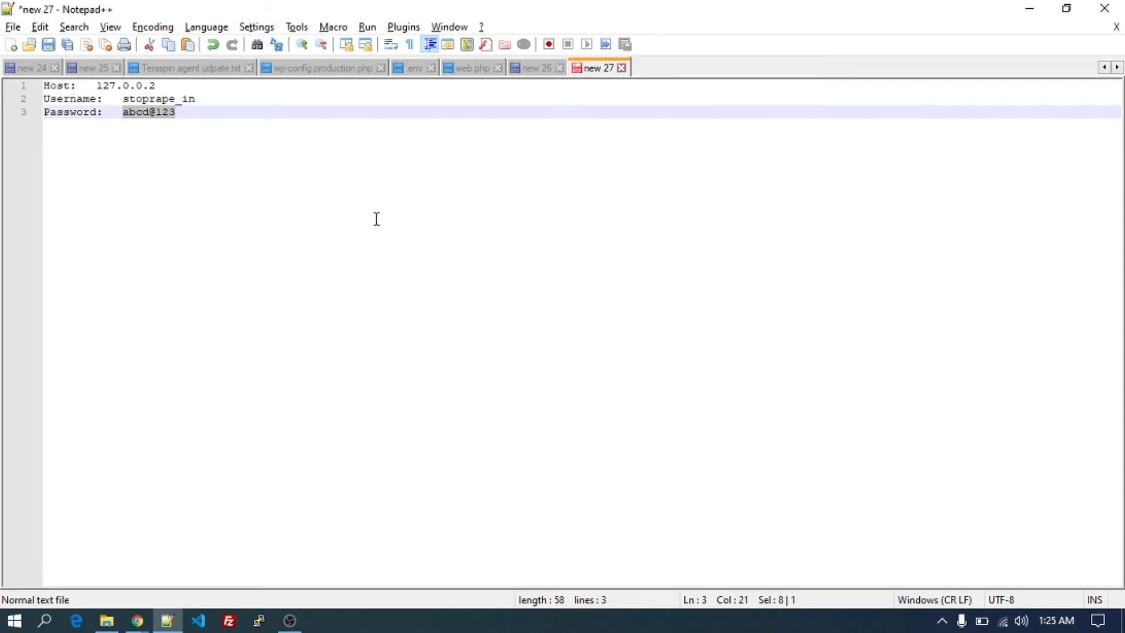
key(ctrl+c)
key(alt+Tab)
click(495, 347)
key(ctrl+a)
key(ctrl+v)
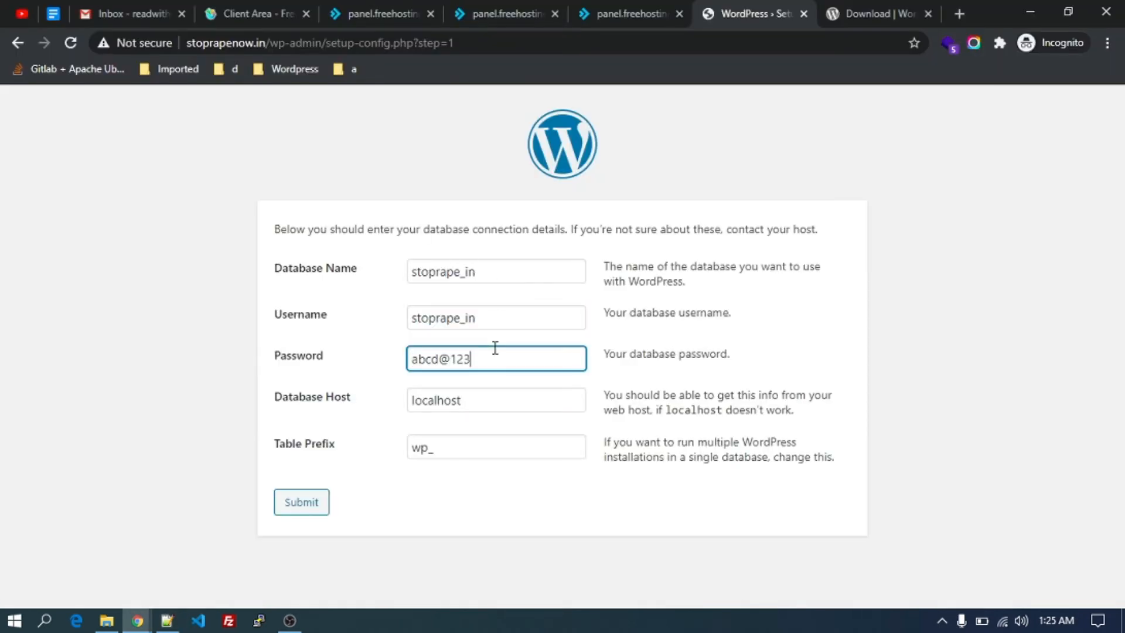
Change the Table Prefix to sp_.
click(424, 449)
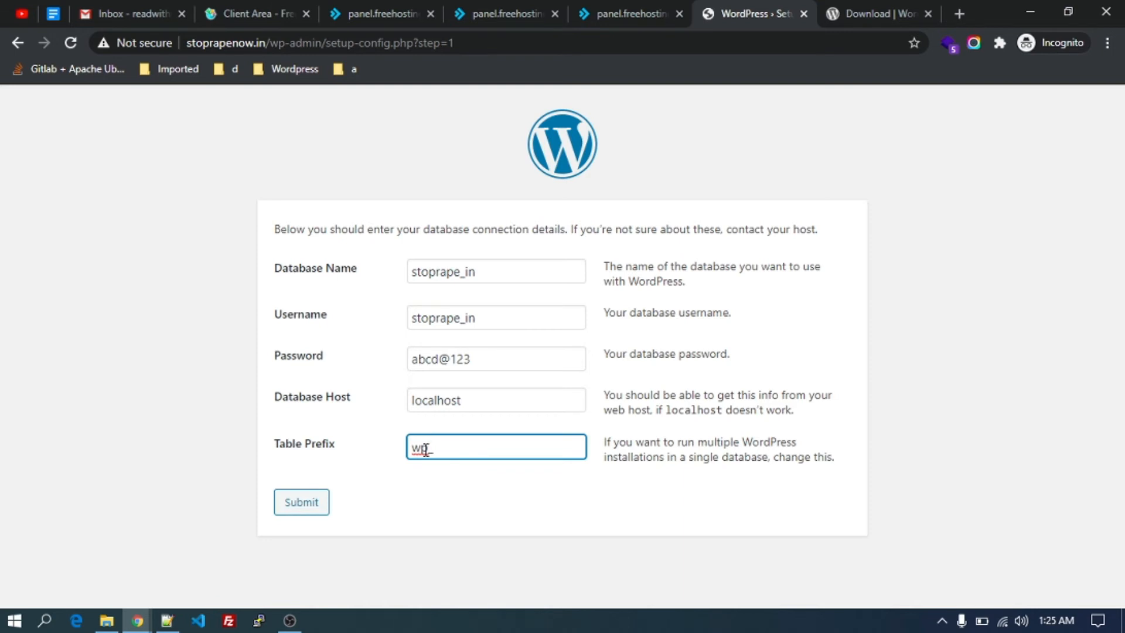
click(166, 621)
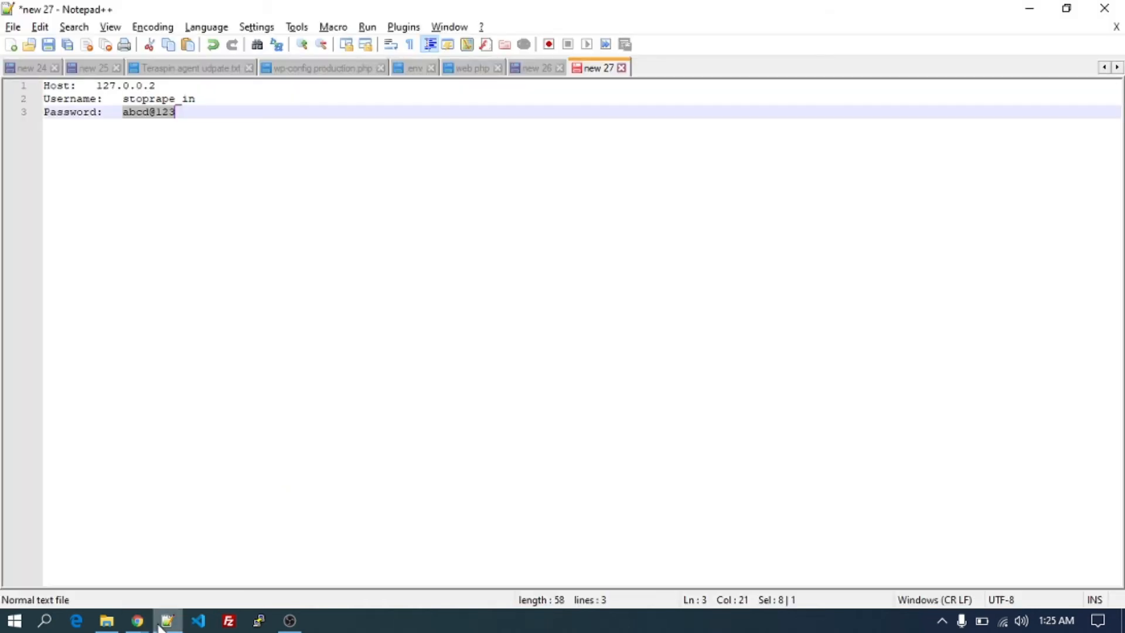
click(159, 622)
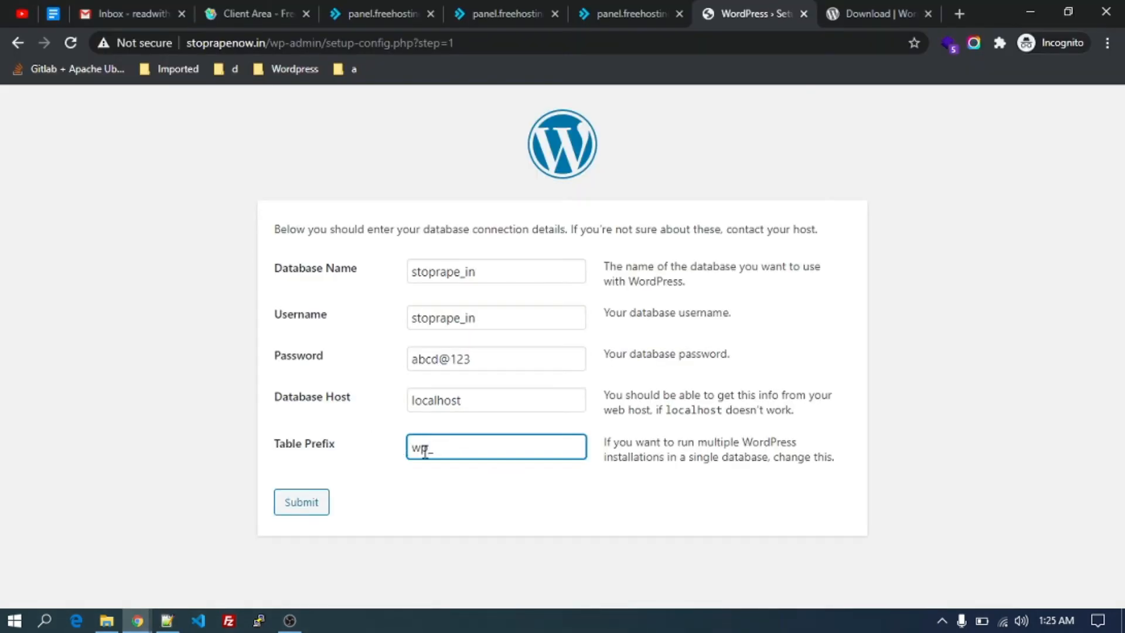
key(BackSpace)
key(BackSpace)
key(BackSpace)
text(sp)
Submit the database details, start the installation, and title the site STOP RAPE NOW.
click(308, 504)
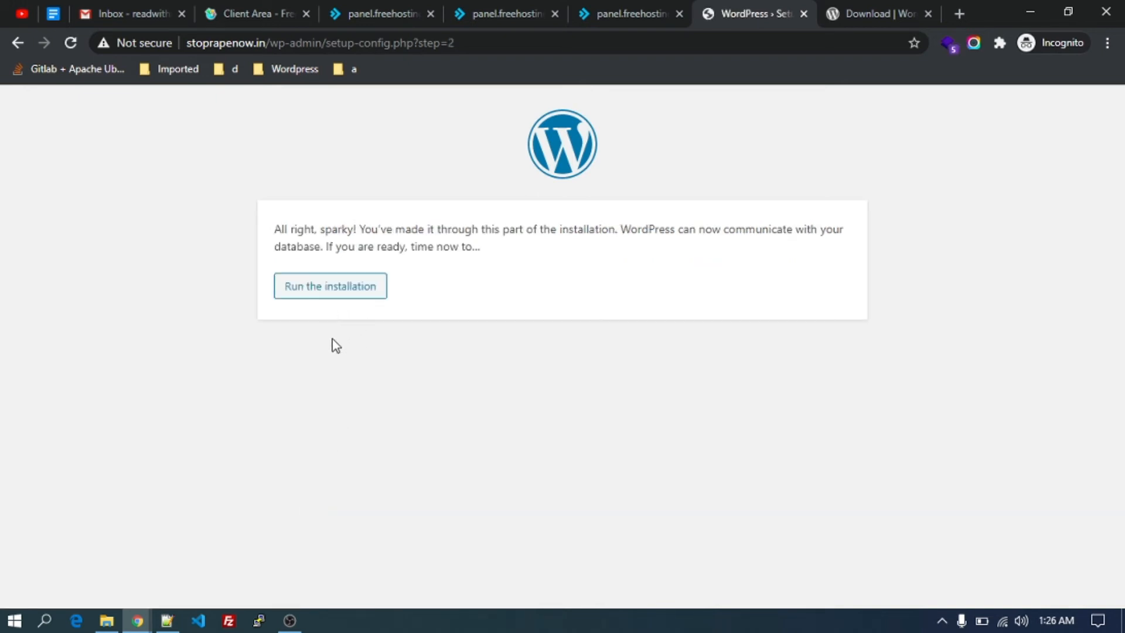
click(342, 297)
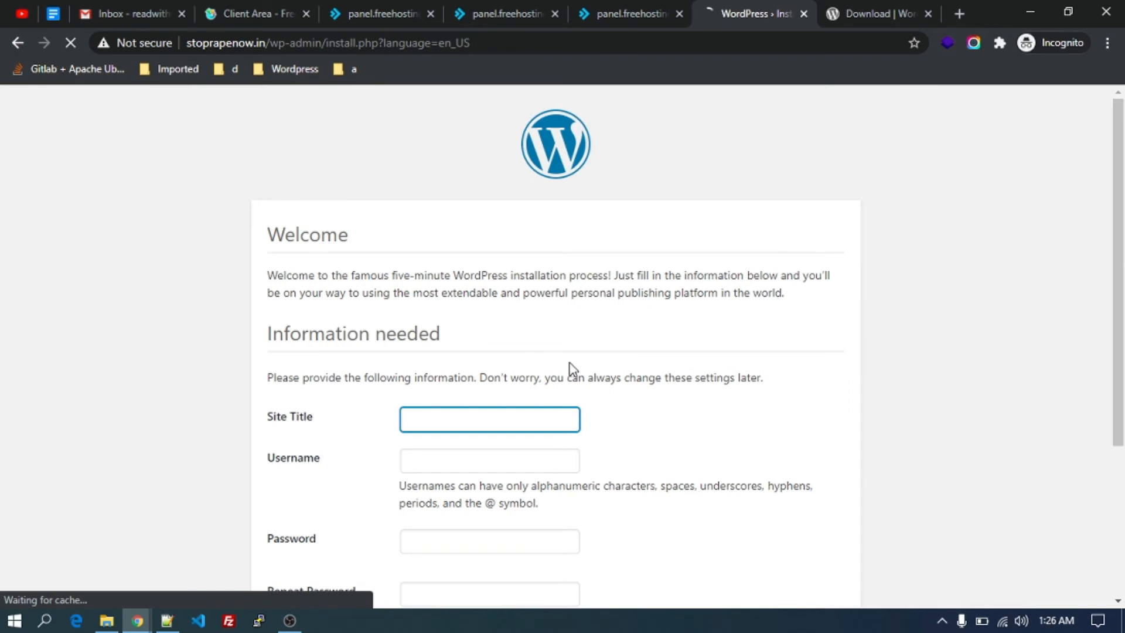
scroll(573, 370, down, 1)
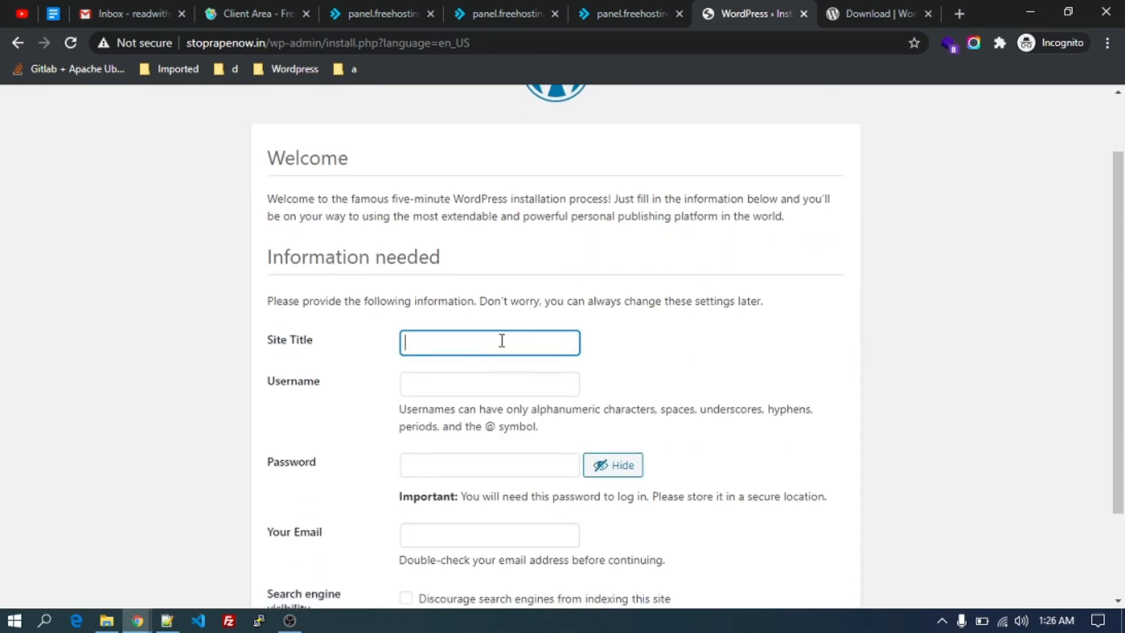
scroll(502, 341, up, 1)
scroll(499, 346, down, 1)
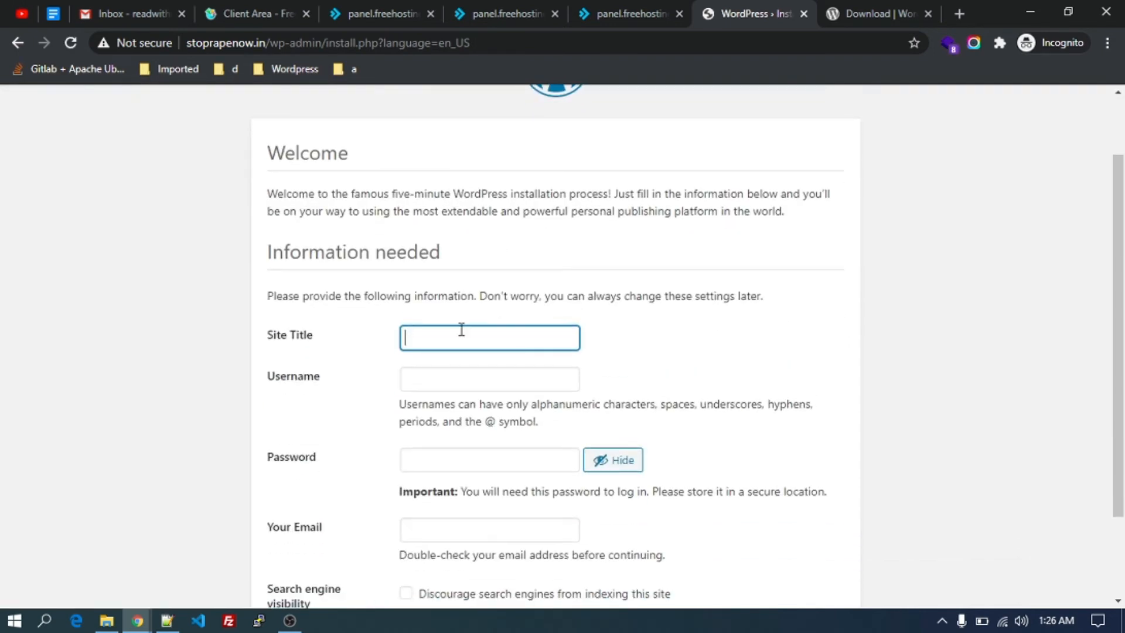
text(STOP Rap)
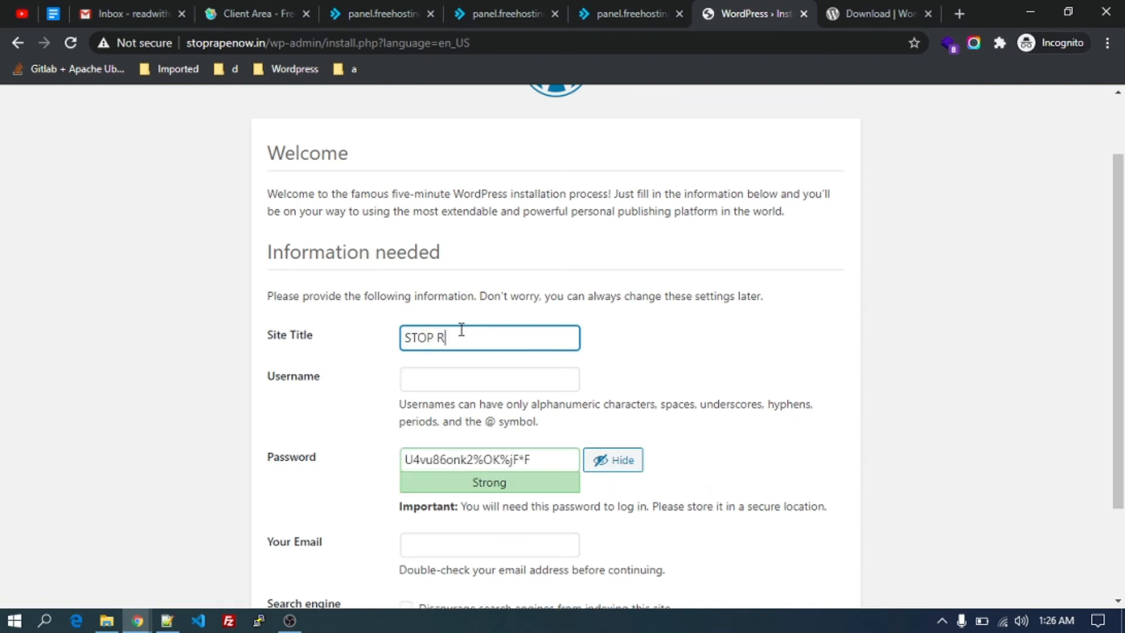
key(BackSpace)
key(BackSpace)
text(APE NOW)
Enter admin as the administrator username.
scroll(512, 389, down, 1)
click(522, 374)
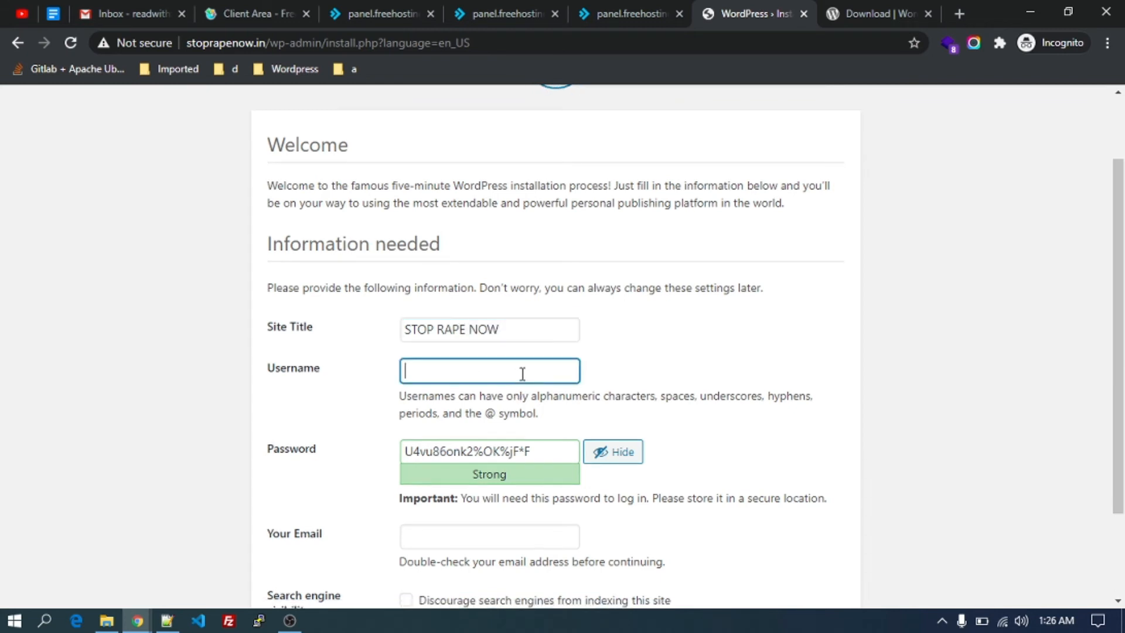
scroll(521, 374, down, 1)
click(500, 353)
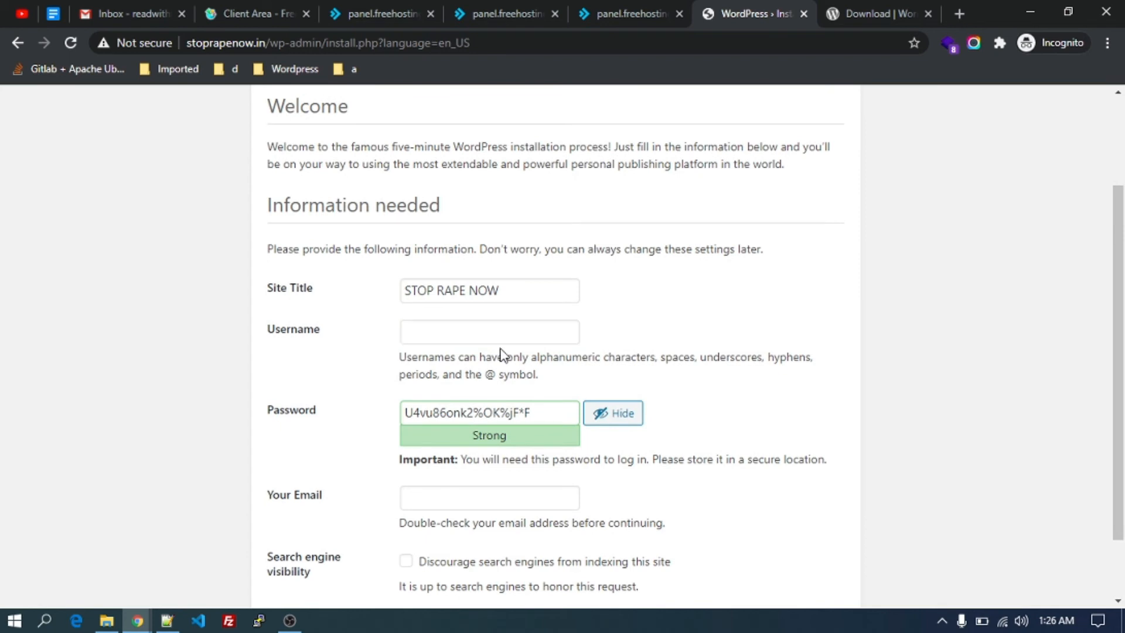
click(507, 332)
scroll(507, 331, up, 3)
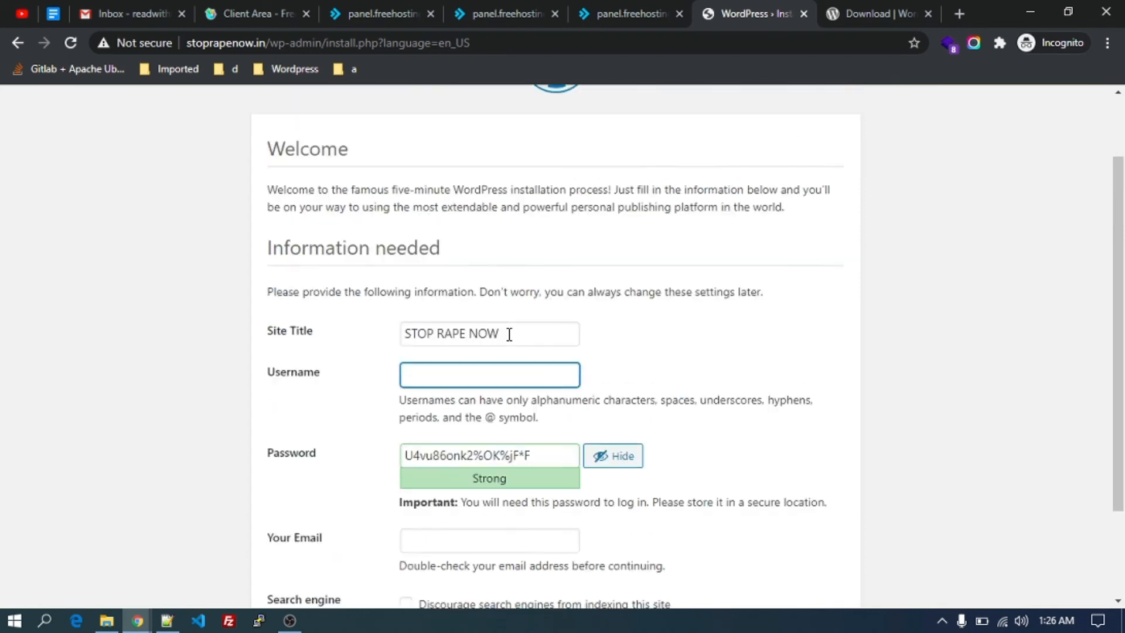
scroll(507, 340, down, 2)
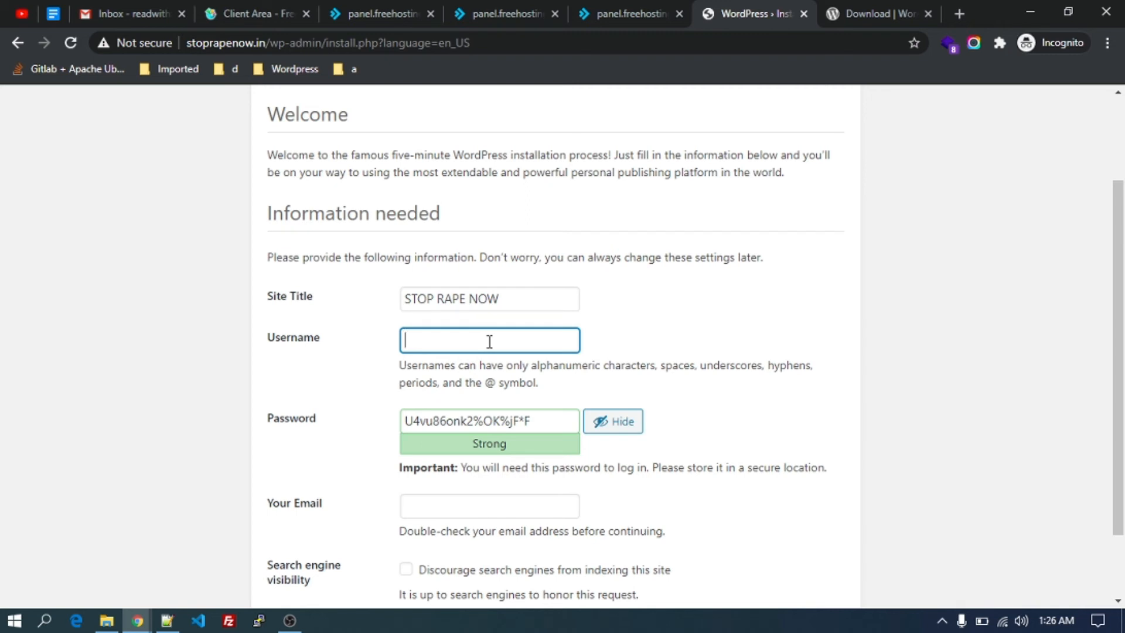
text(admin)
key(Tab)
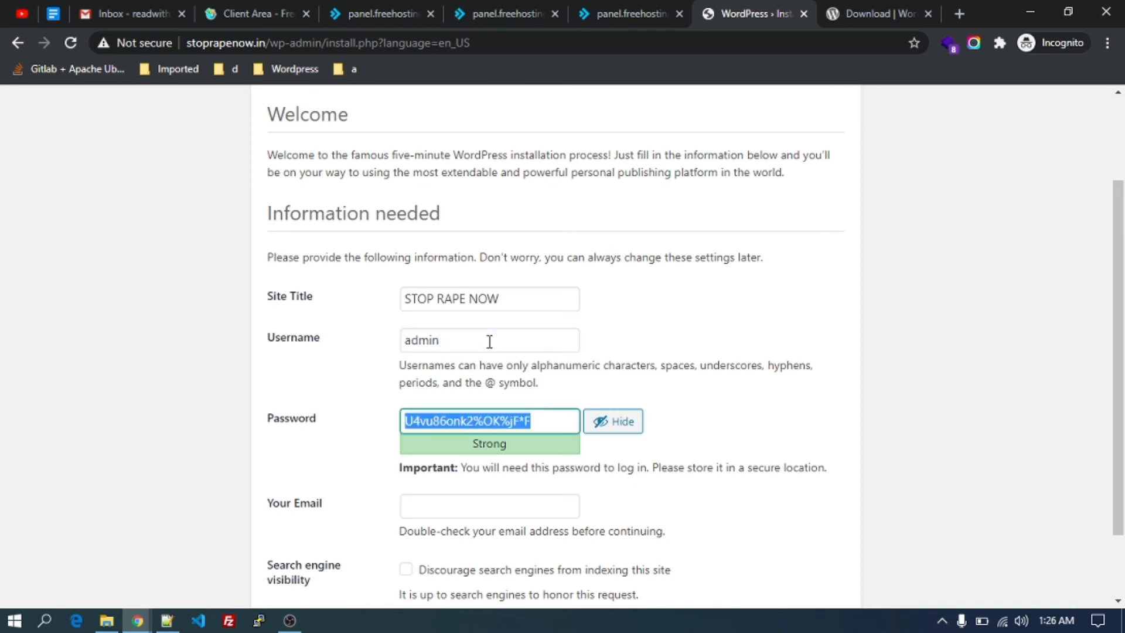
Add a Wp-admin section with 'username : admin' and a 'password :' line to the note.
click(174, 622)
click(361, 316)
key(Return)
key(Return)
key(Return)
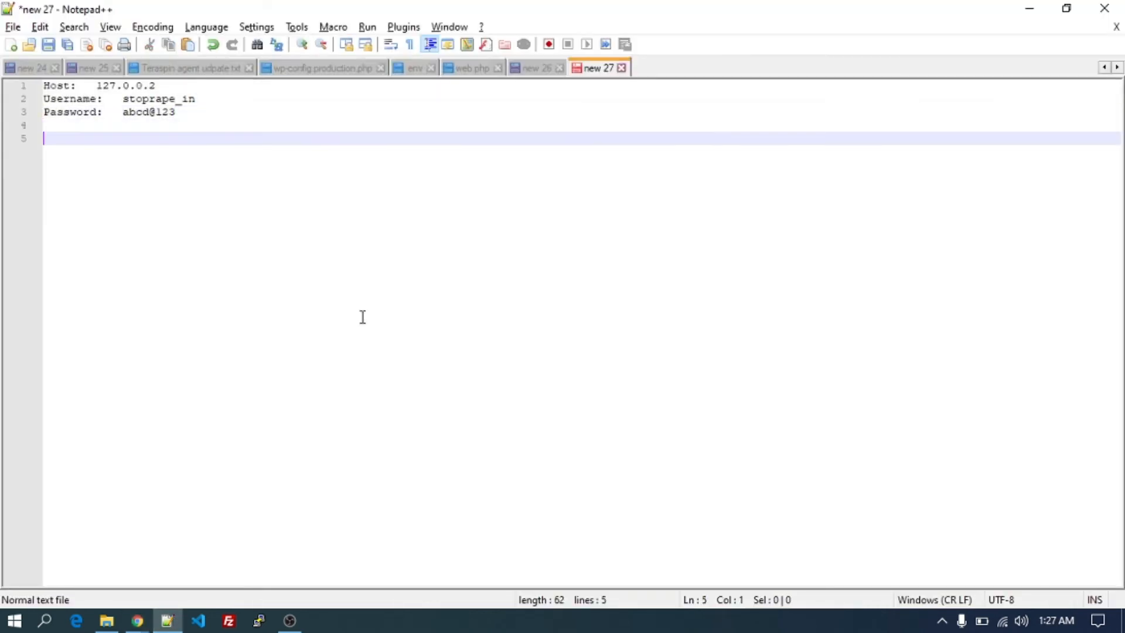
text(Wp)
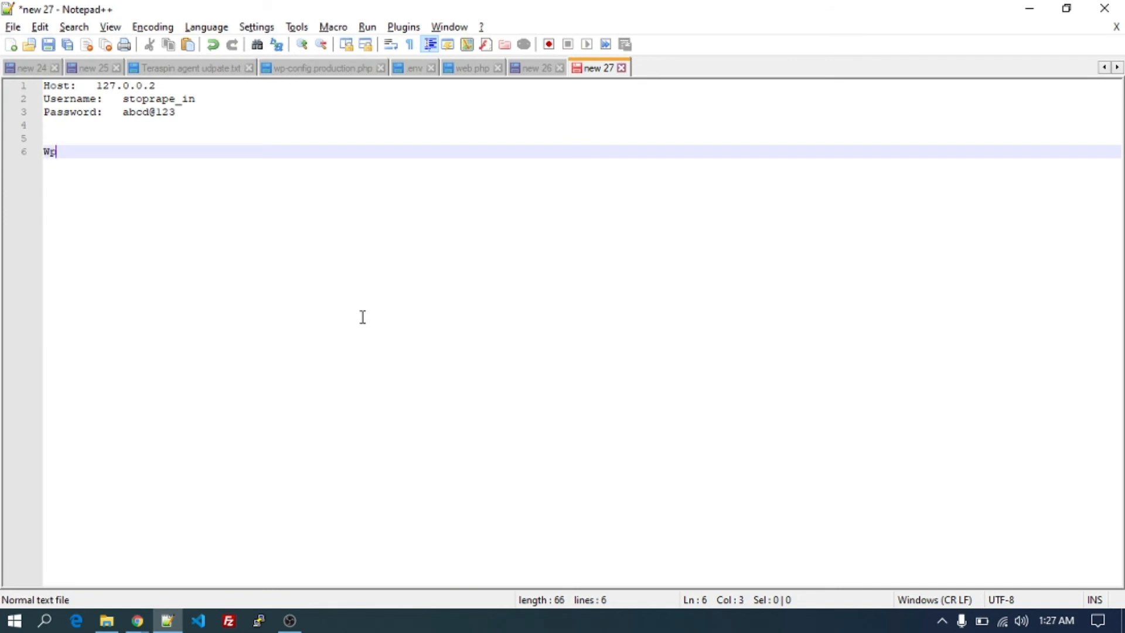
text(-admin)
key(Return)
text(user)
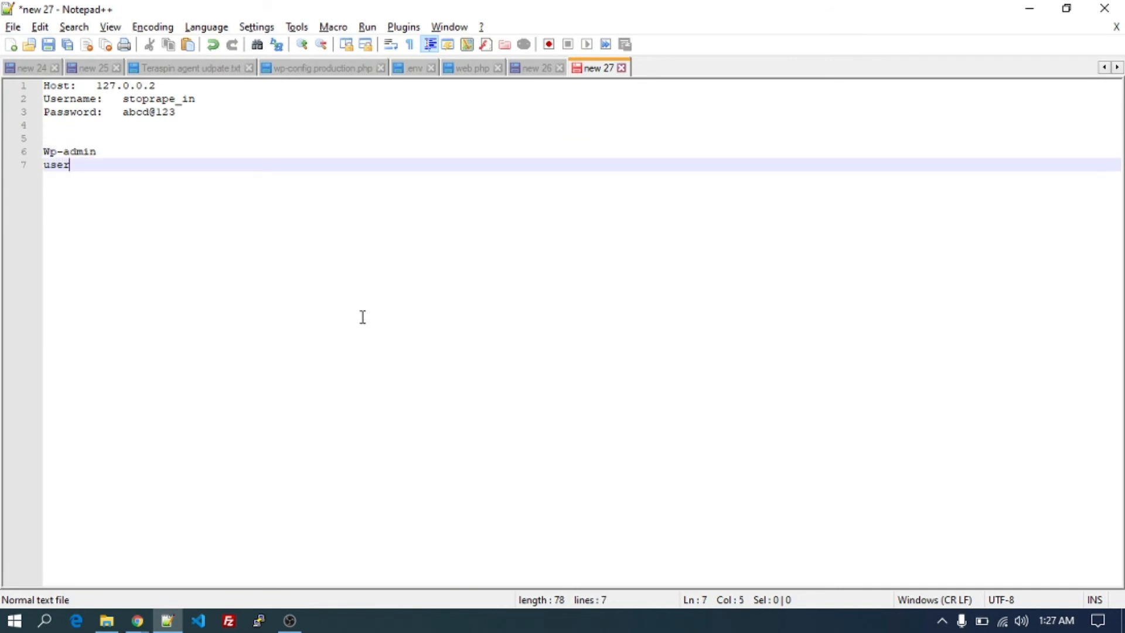
text(name : adminp)
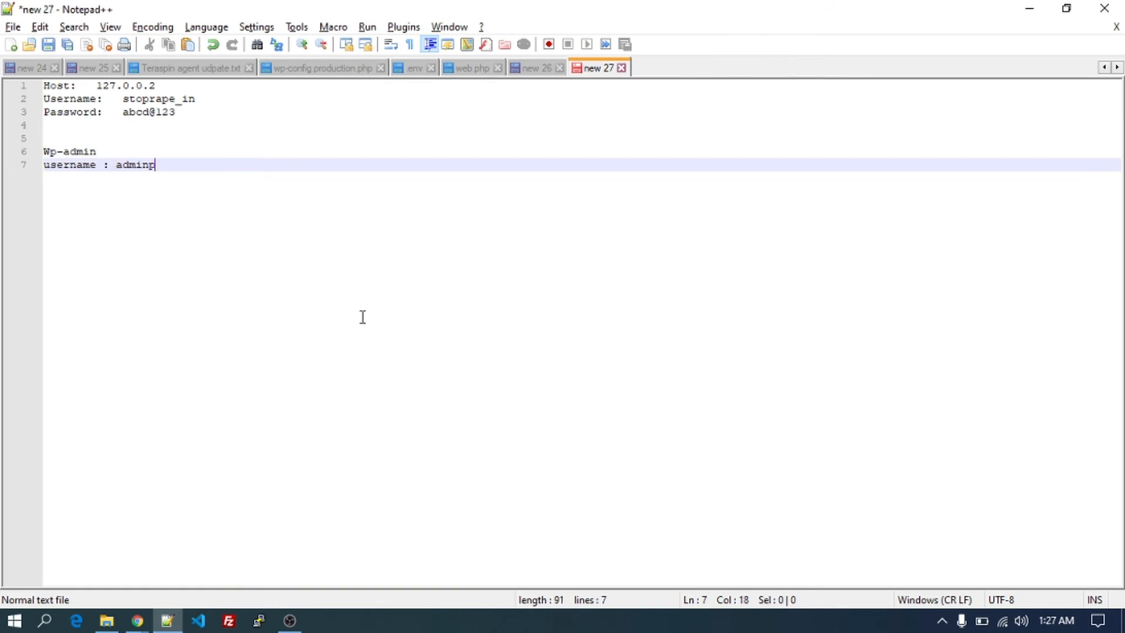
key(BackSpace)
key(Return)
text(a)
key(BackSpace)
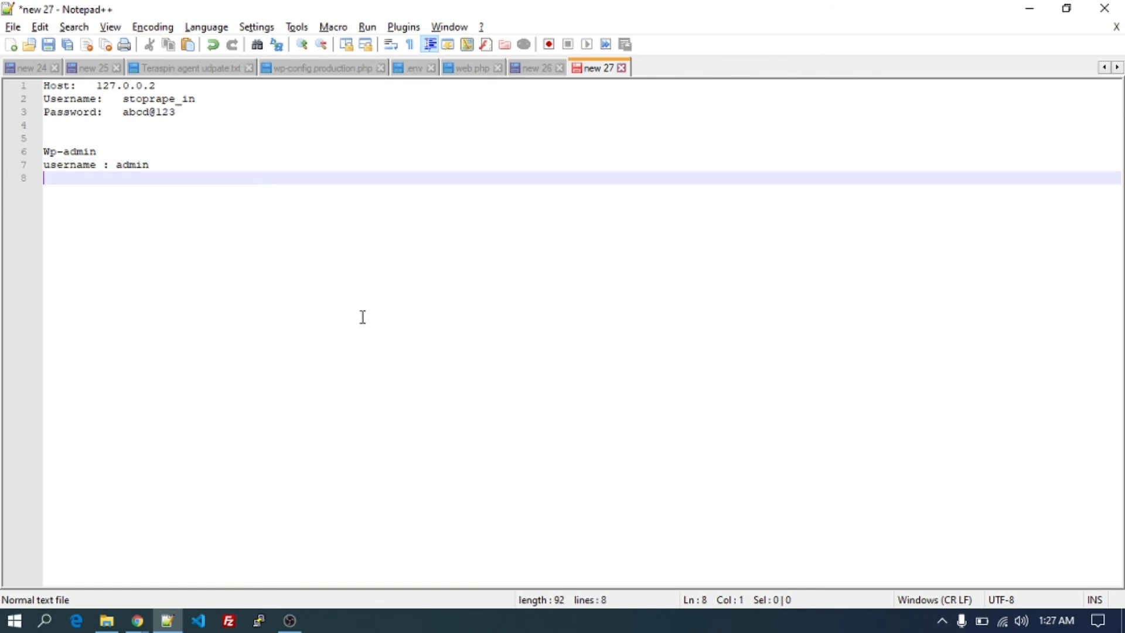
text(password)
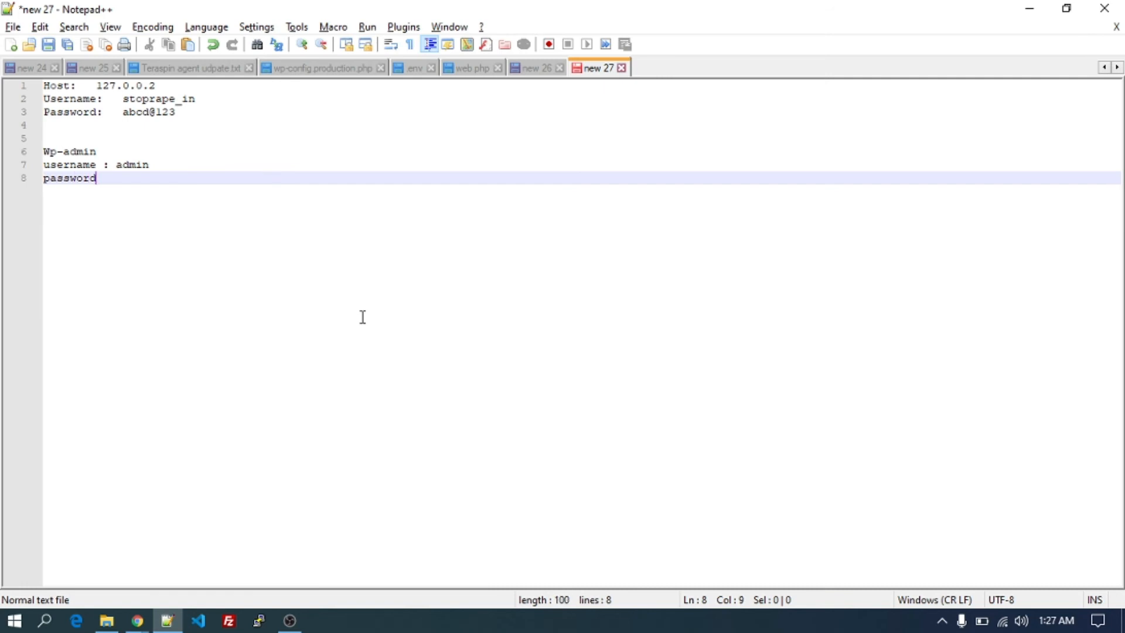
text( :)
Copy the generated admin password into the note after 'password :'.
key(alt+Tab)
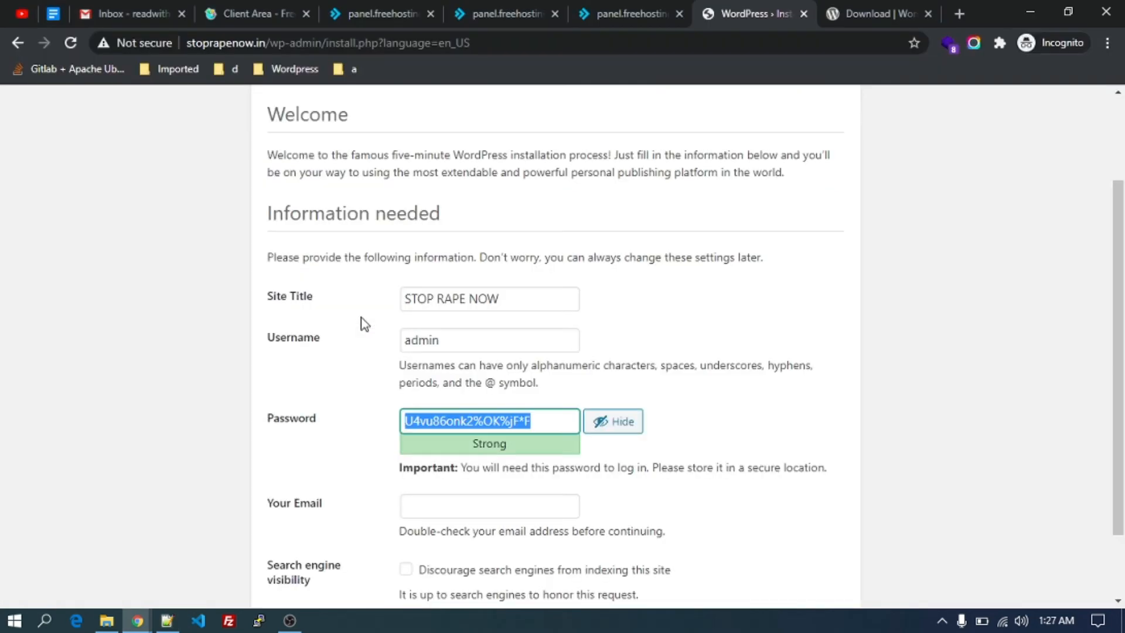
key(ctrl+c)
key(alt+Tab)
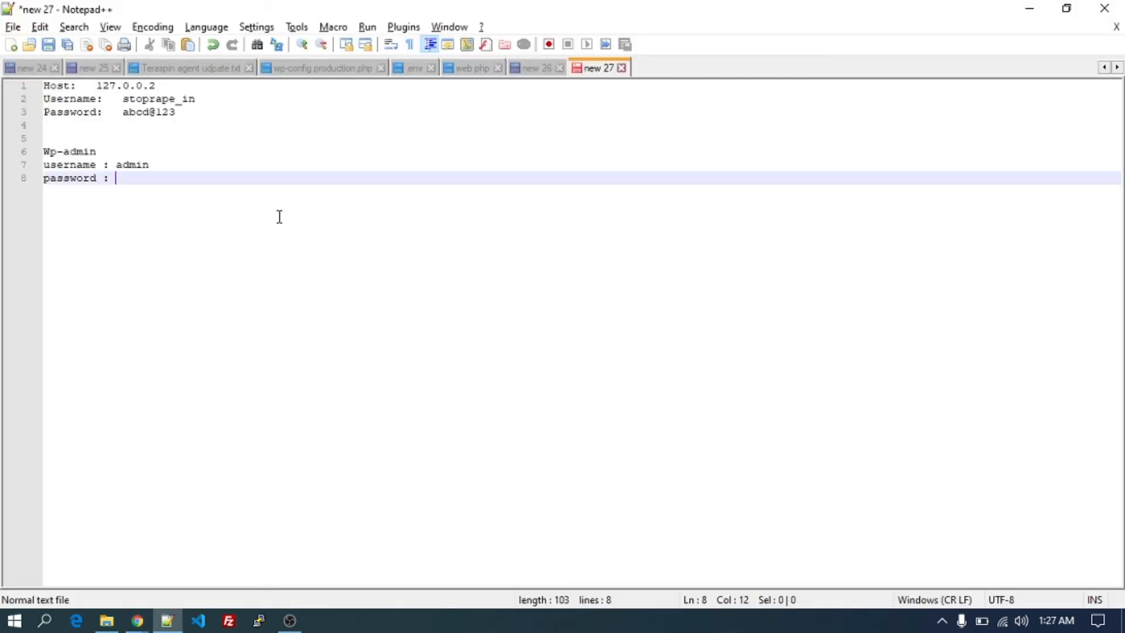
key(ctrl+v)
key(alt+Tab)
scroll(615, 381, down, 2)
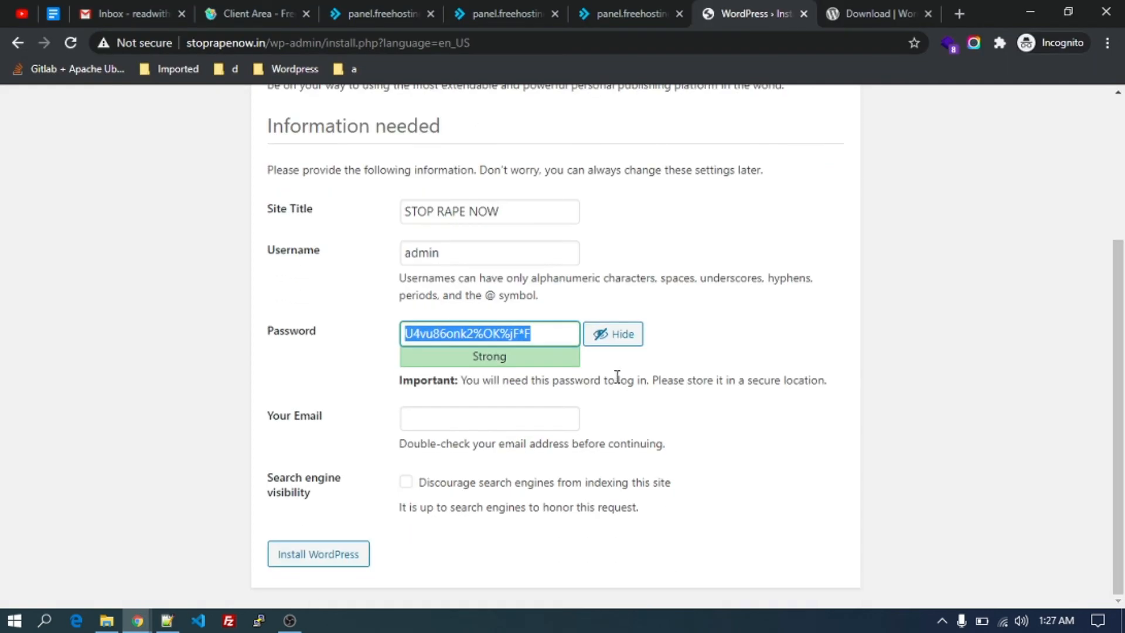
Enter the administrator's e-mail address in the Your Email field.
click(502, 424)
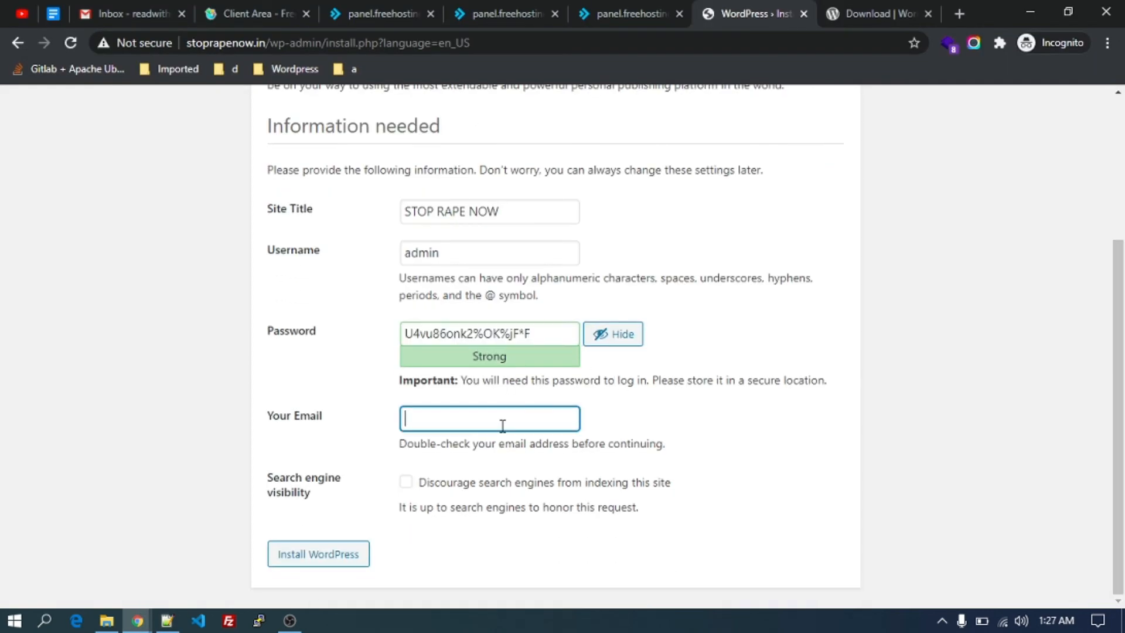
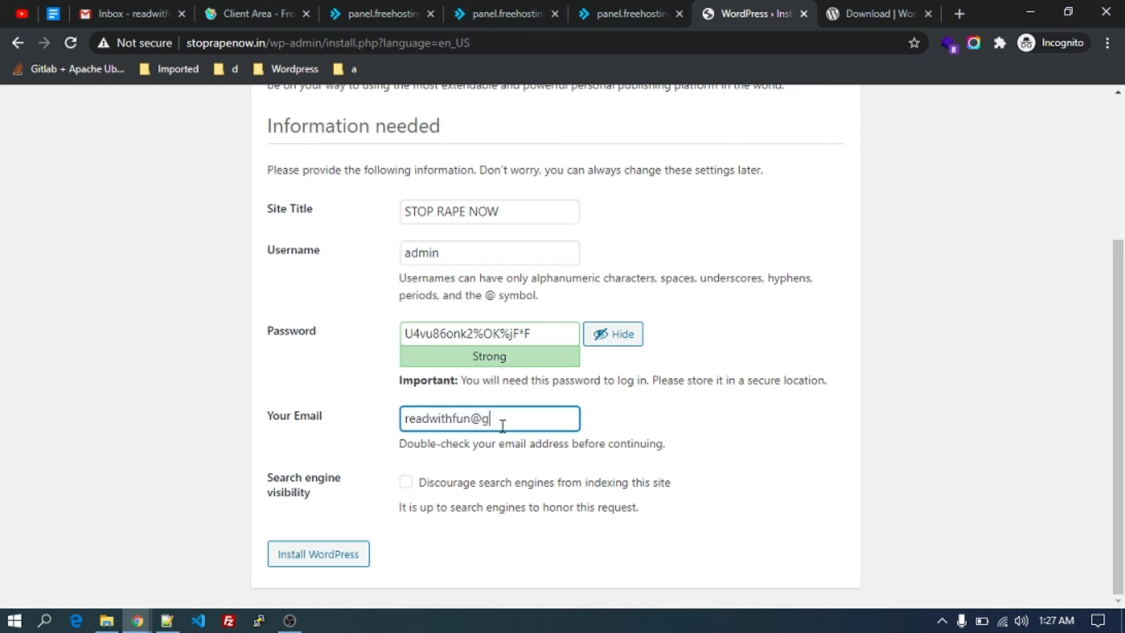
click(741, 470)
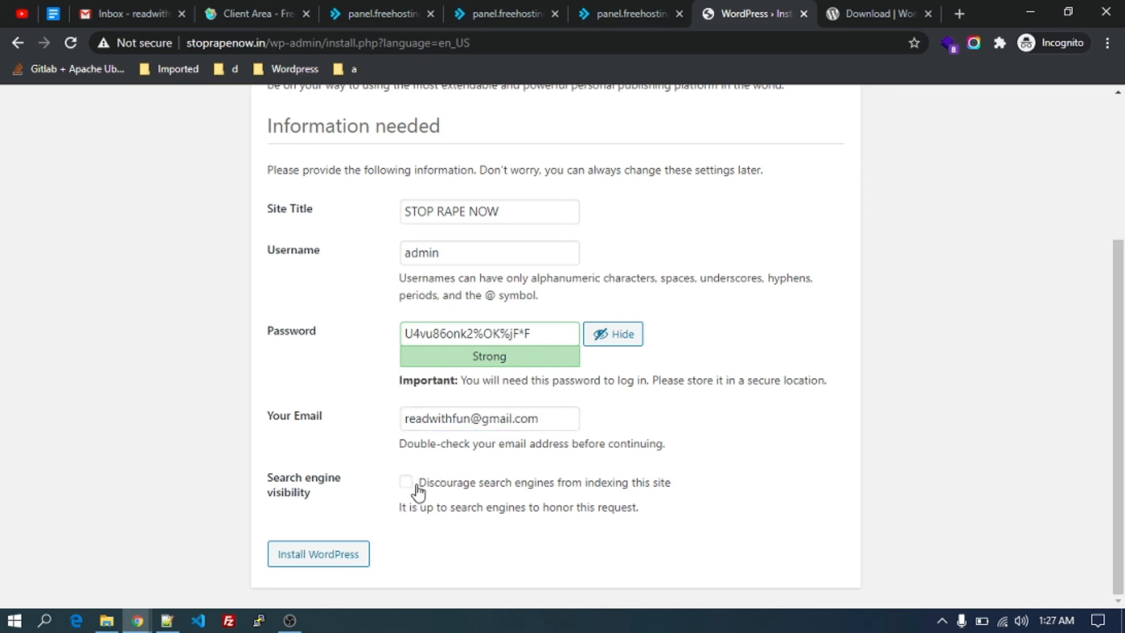
Leave 'Discourage search engines' unticked and review the form down to Install WordPress.
click(476, 491)
click(476, 491)
scroll(354, 466, up, 2)
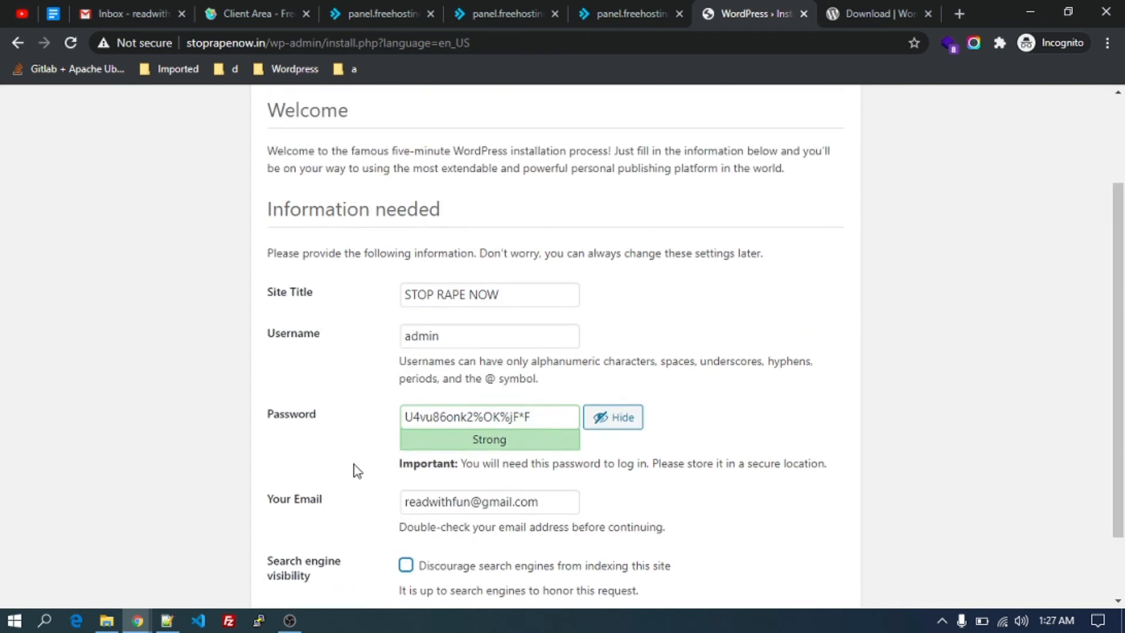
scroll(354, 466, down, 1)
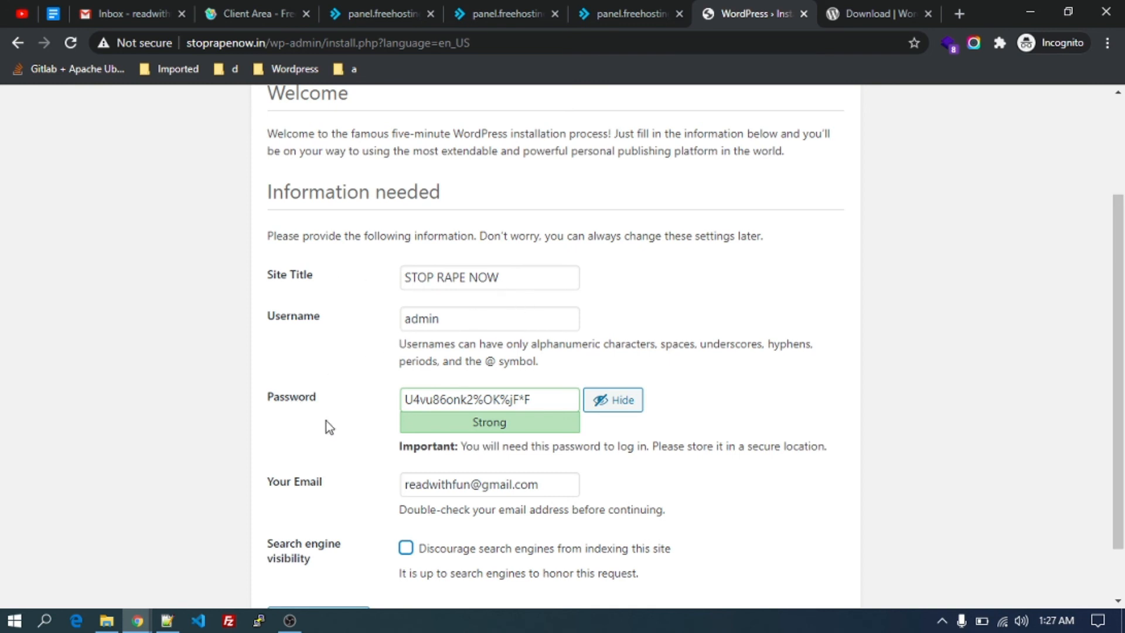
scroll(339, 431, down, 1)
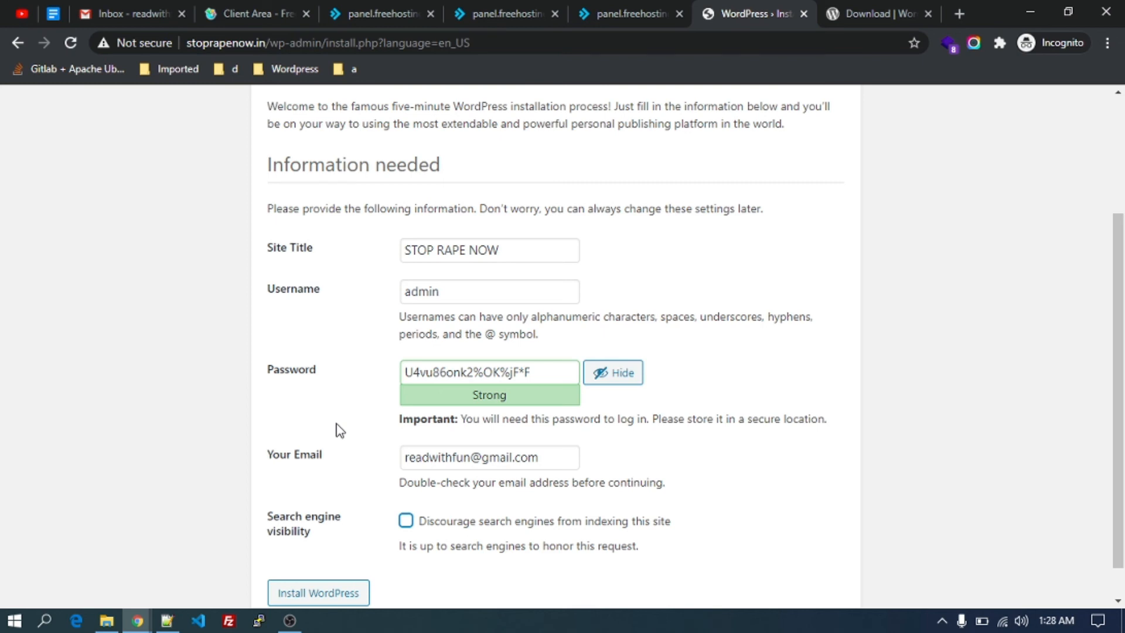
scroll(339, 431, down, 1)
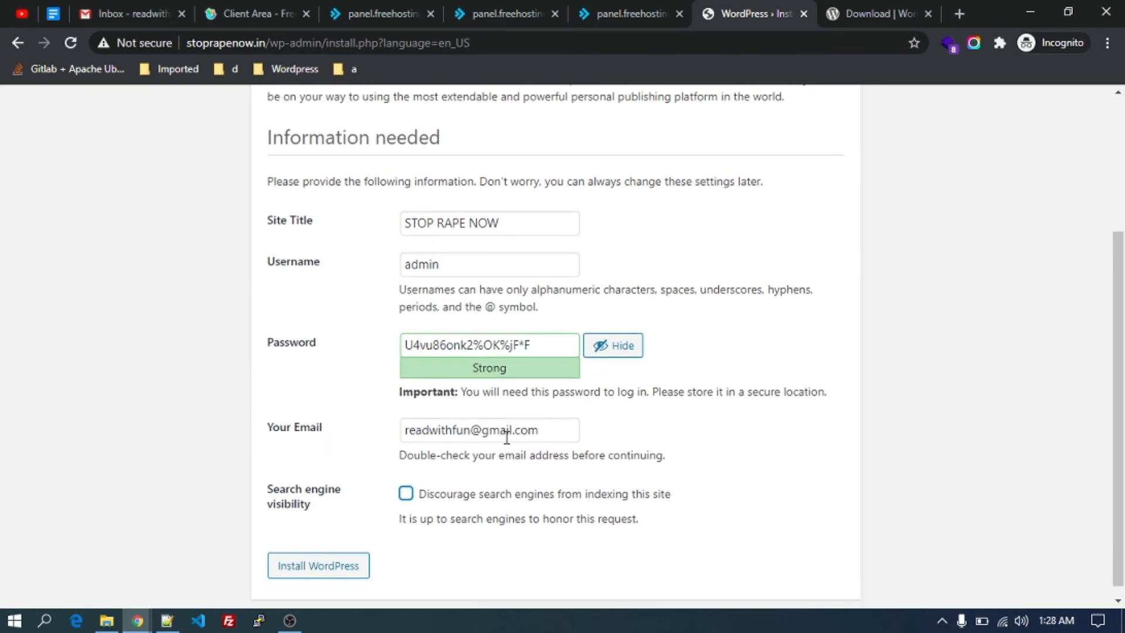
click(552, 436)
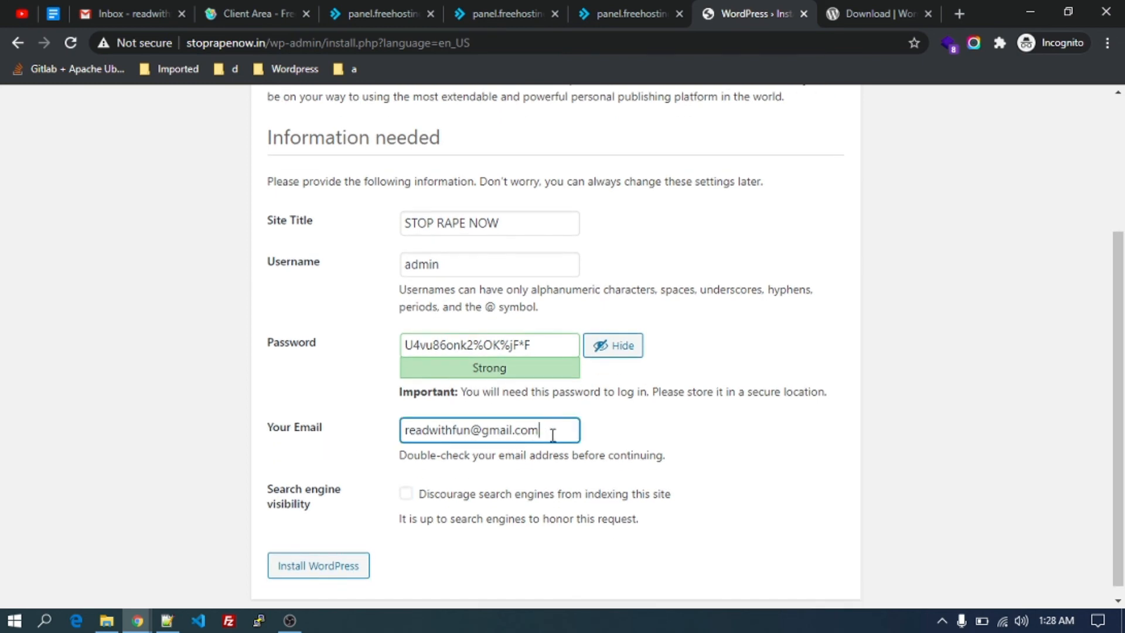
scroll(439, 495, down, 1)
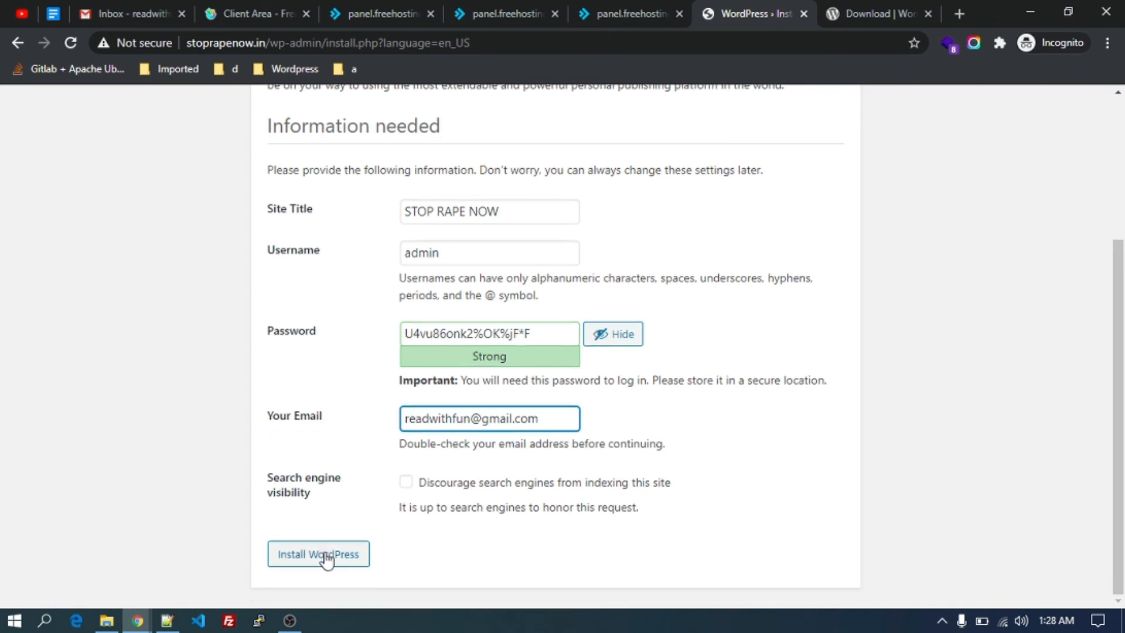
Install WordPress, go to the login page, and enter admin as the username.
click(327, 561)
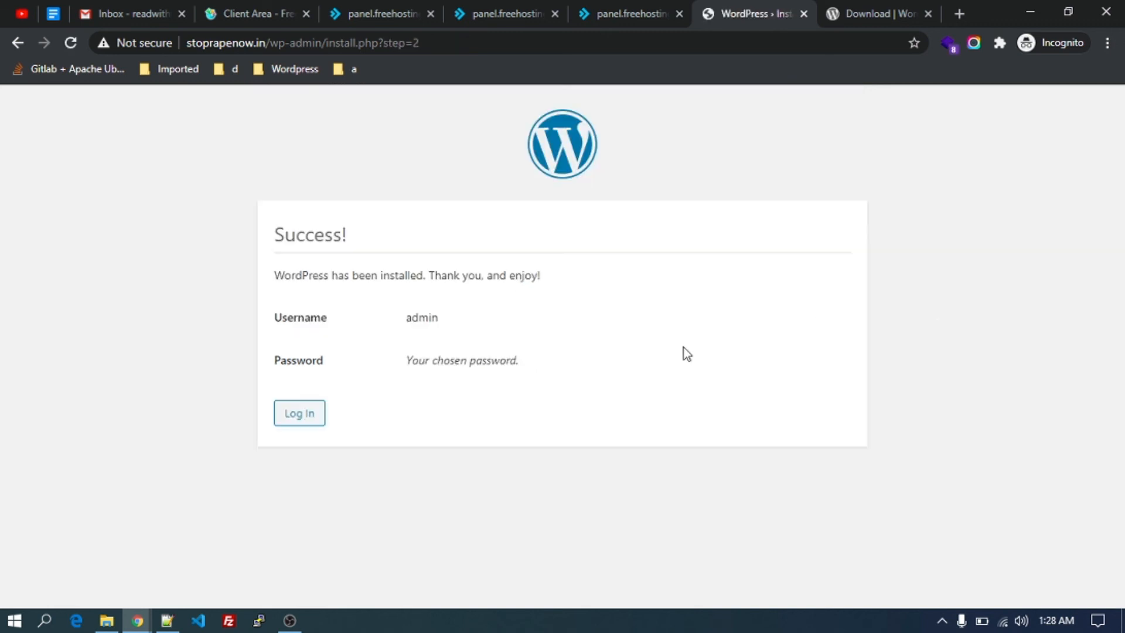
click(301, 414)
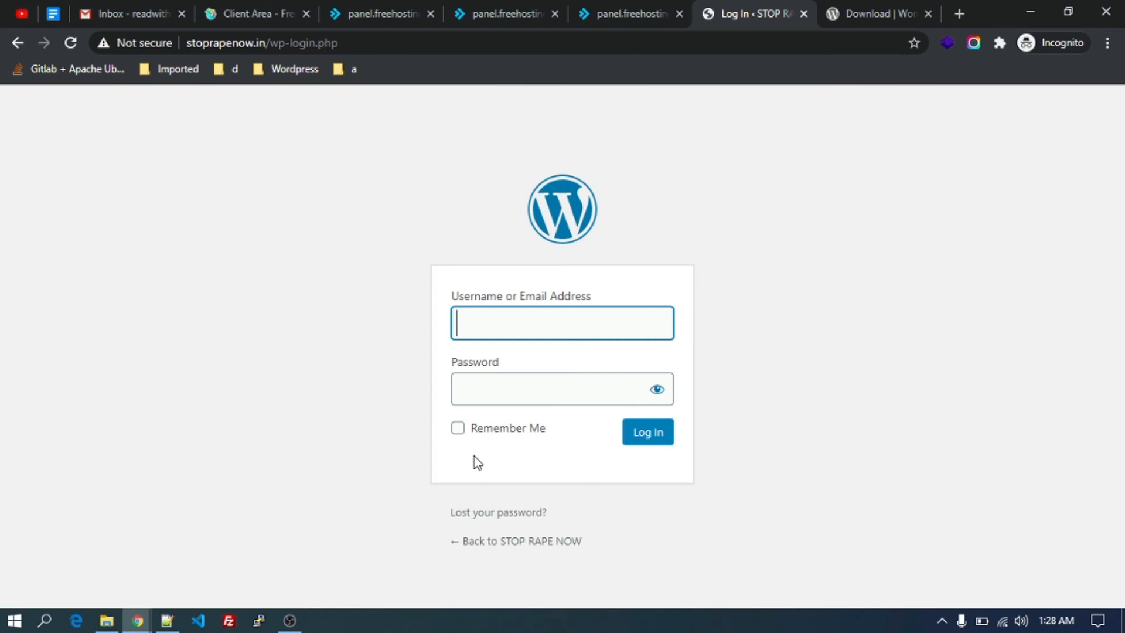
text(admin)
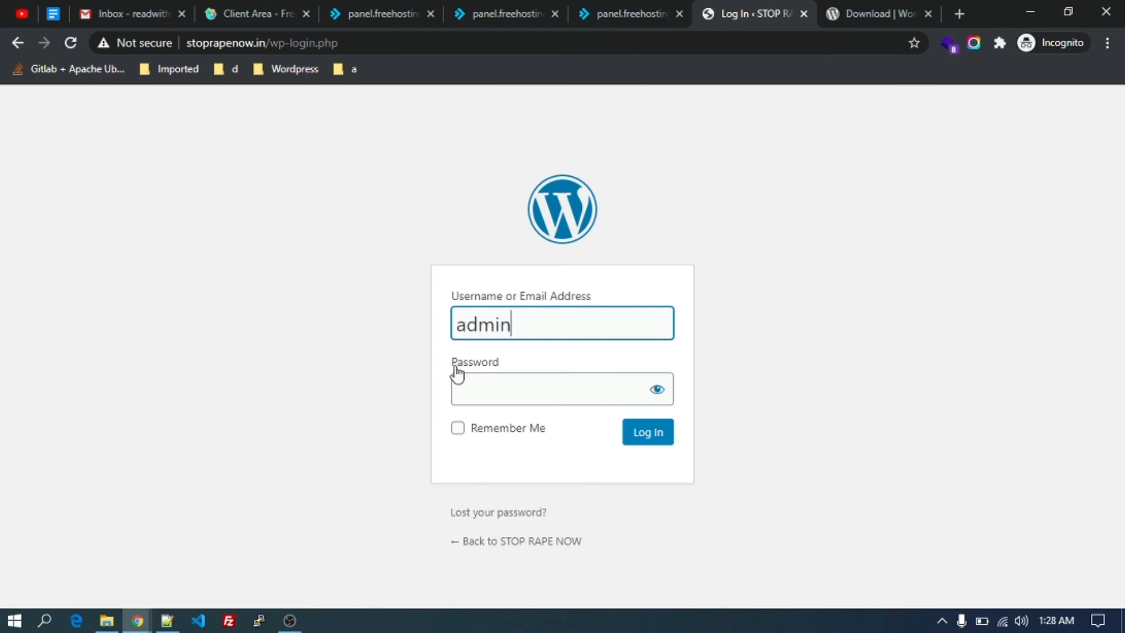
Copy the saved admin password from Notepad++ and paste it into the login form.
click(167, 621)
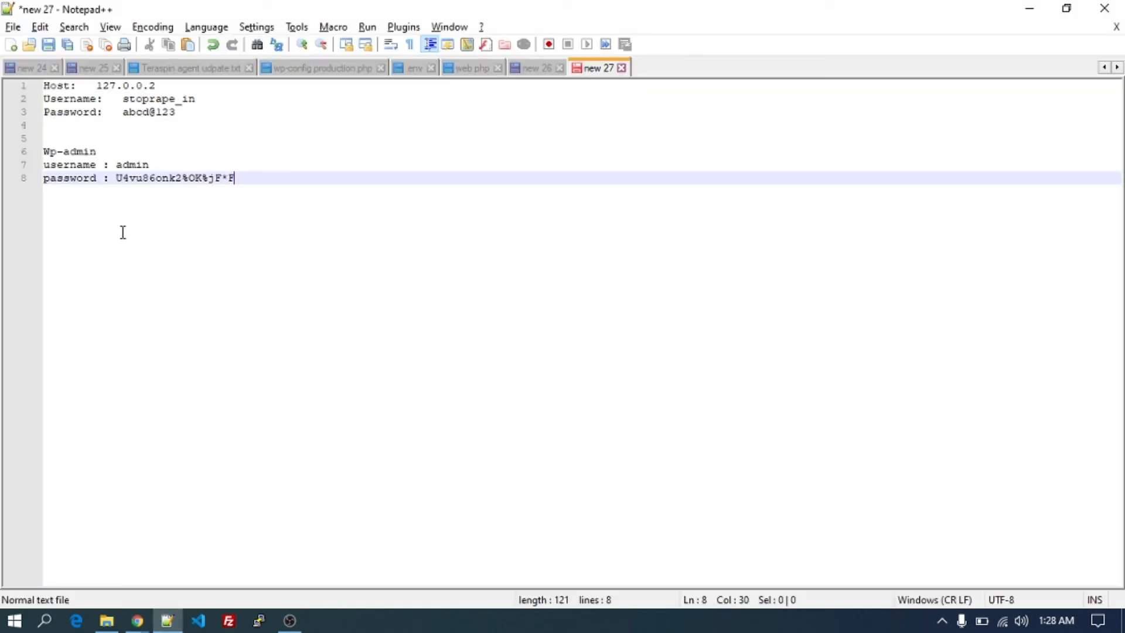
drag(118, 179, 240, 185)
key(ctrl+c)
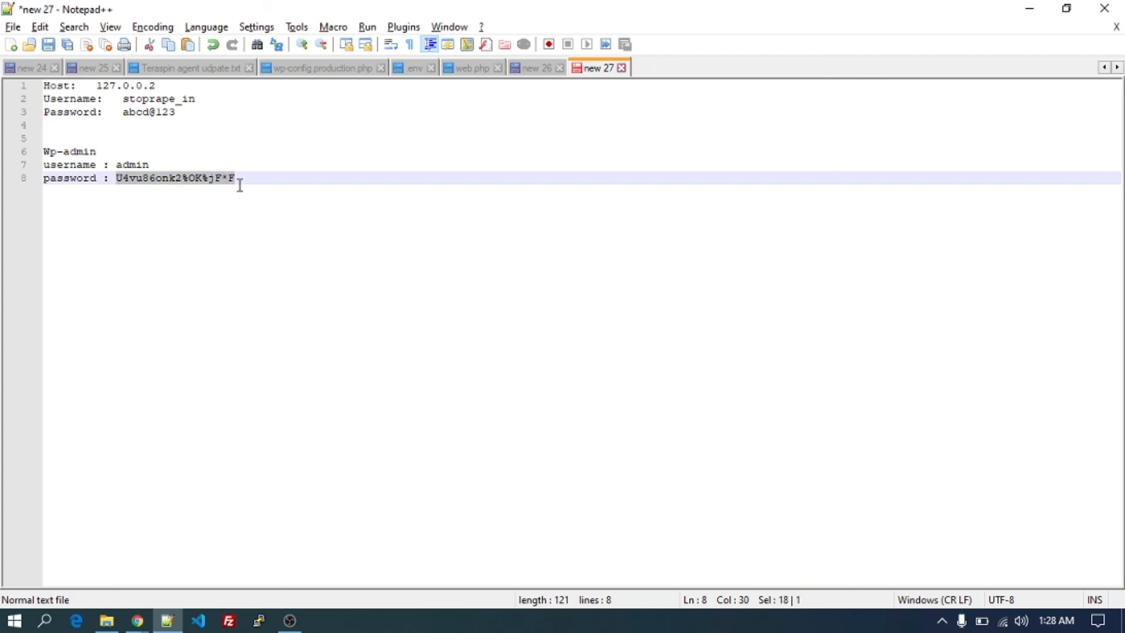
click(137, 620)
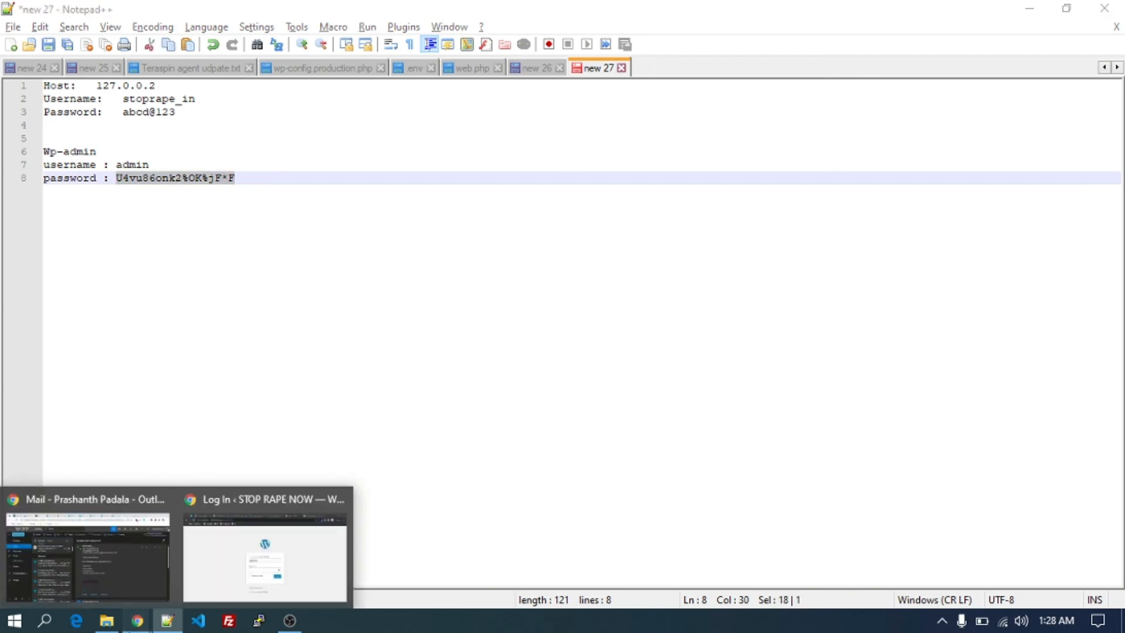
click(286, 549)
key(ctrl+v)
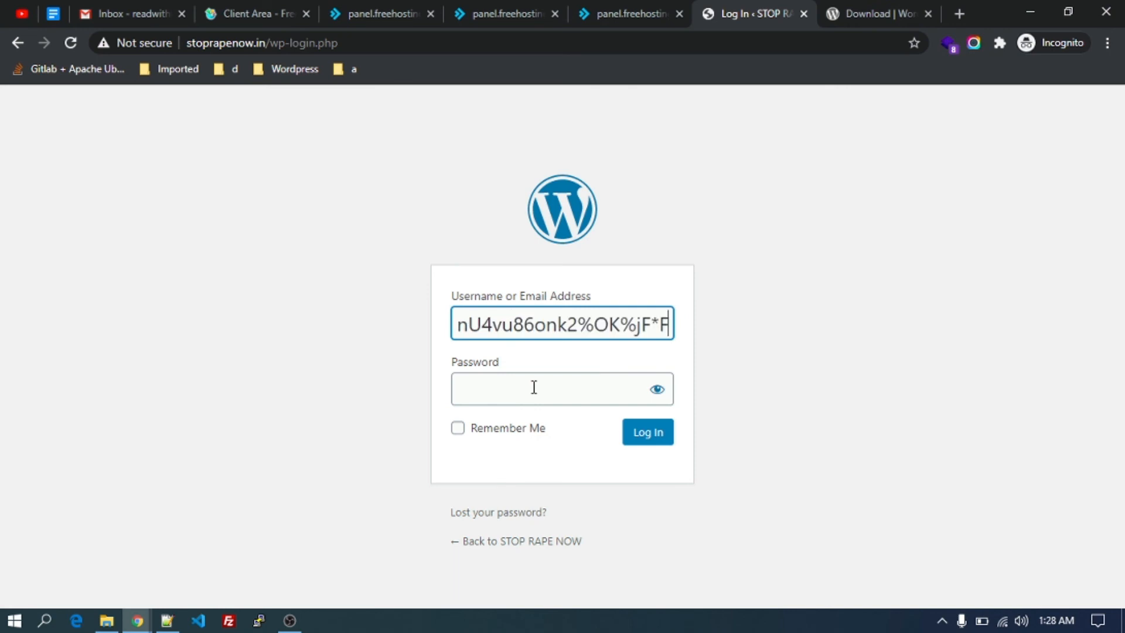
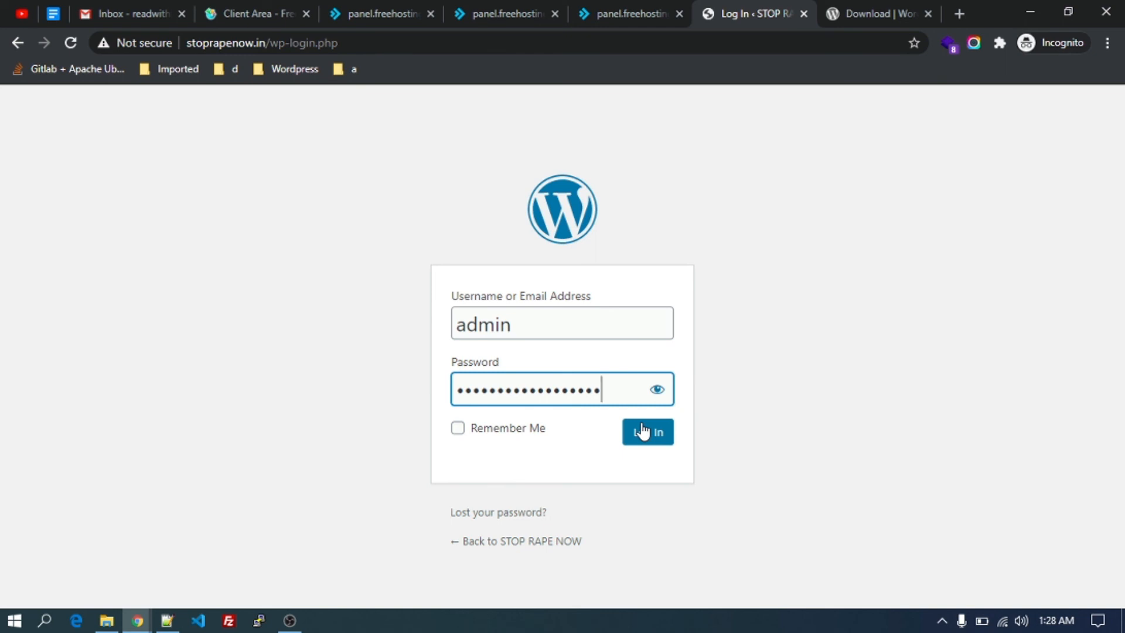
Log in as admin to reach the STOP RAPE NOW WordPress Dashboard.
click(643, 432)
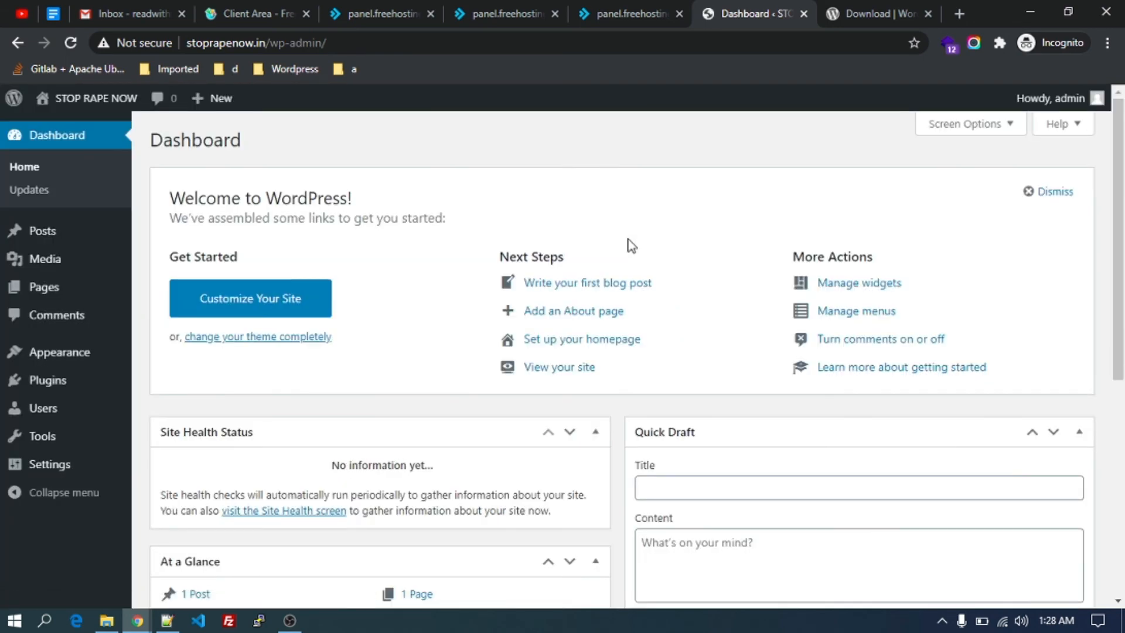
Open the STOP RAPE NOW live site in a new tab via Visit Site.
scroll(630, 245, down, 4)
scroll(628, 244, down, 4)
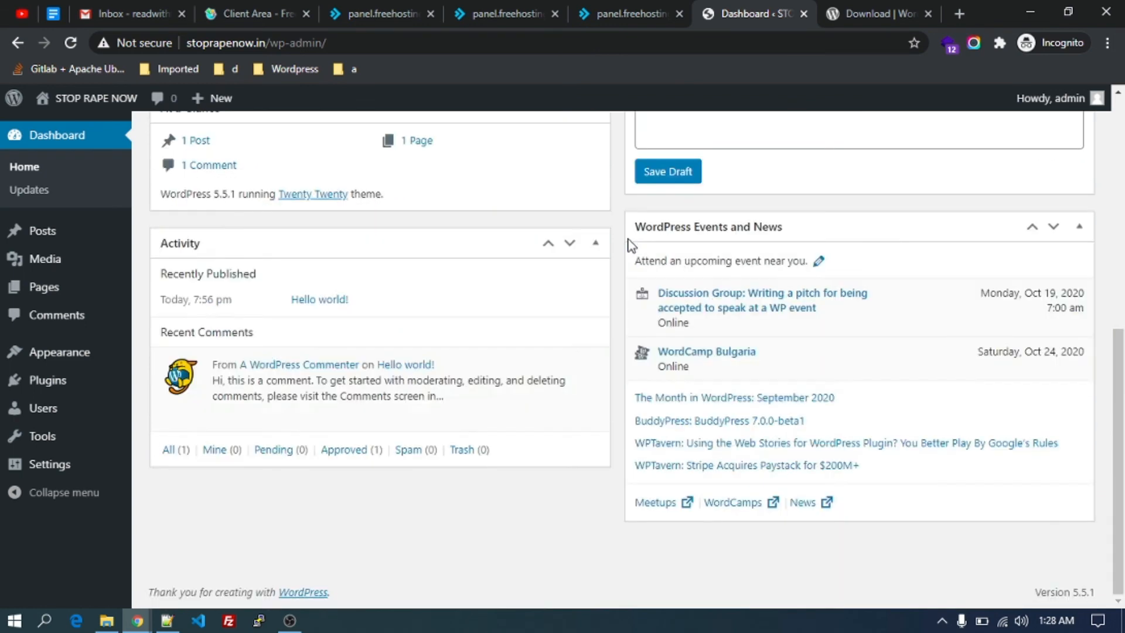
scroll(628, 243, up, 8)
mouse_move(68, 121)
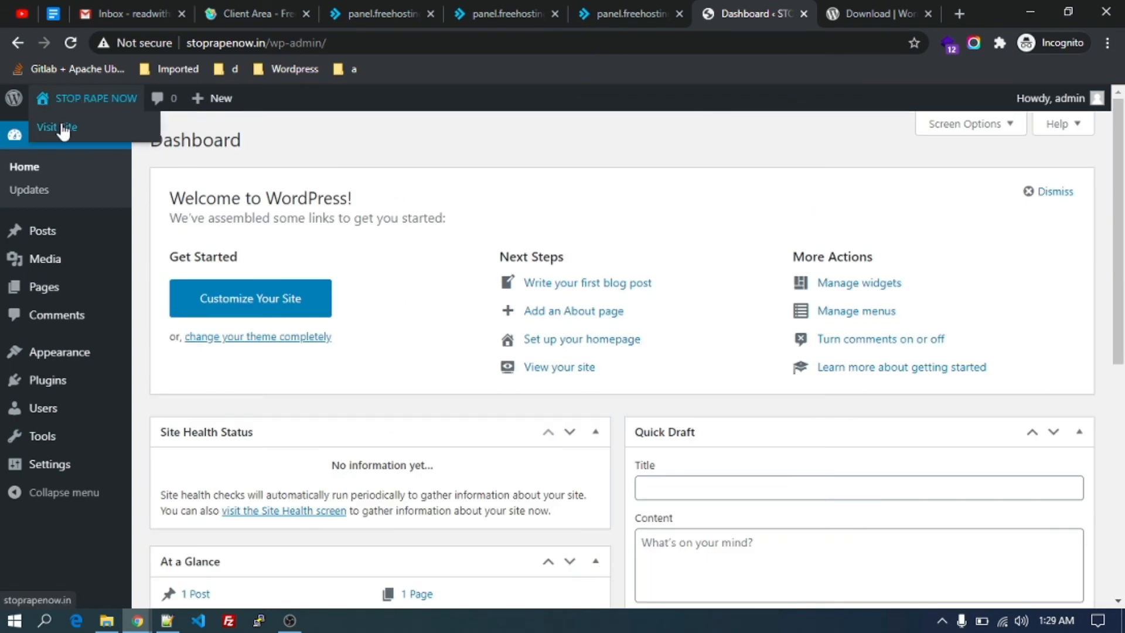
middle_click(36, 127)
Scroll the live homepage from the Hello world! post to the Recent Posts, Categories and Meta widgets.
click(780, 9)
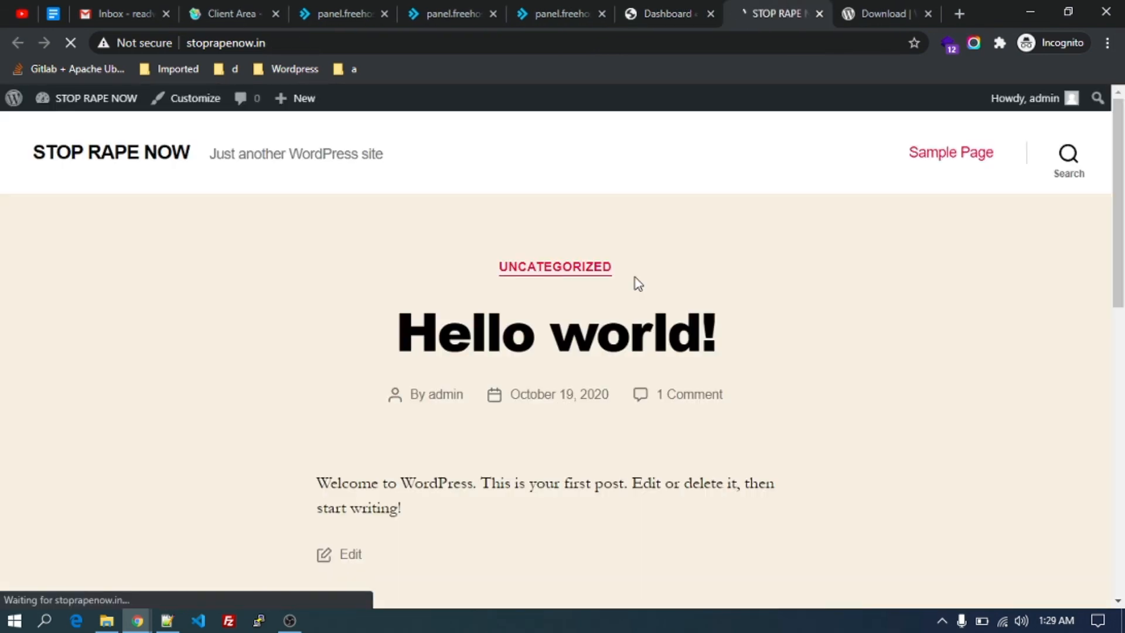
scroll(635, 276, down, 10)
scroll(635, 277, up, 10)
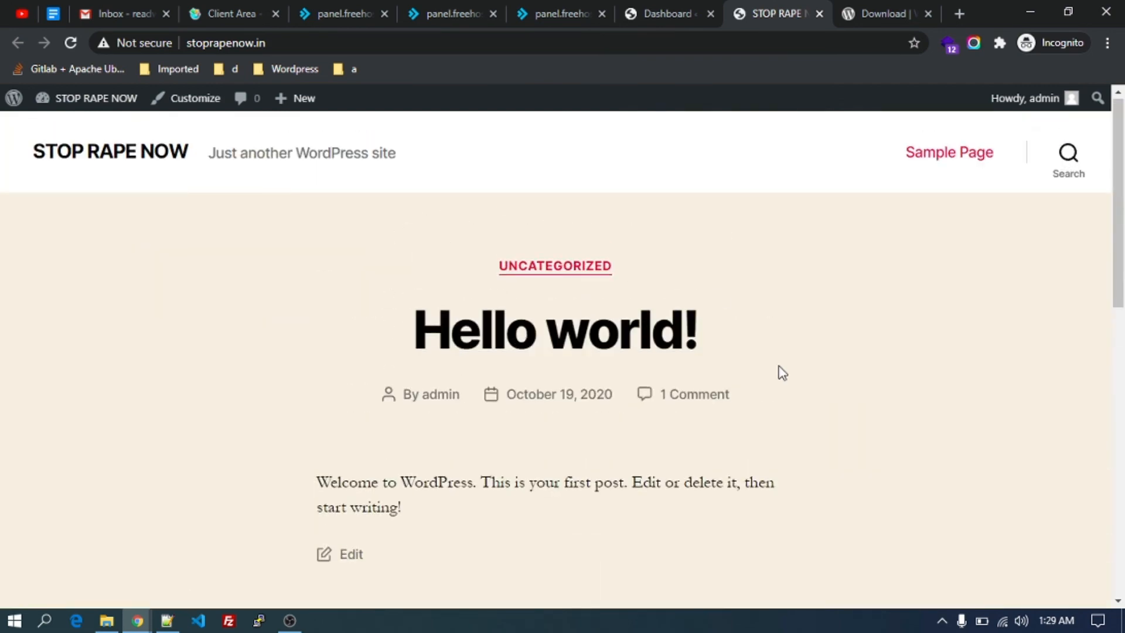
scroll(779, 371, down, 5)
scroll(781, 372, up, 5)
scroll(781, 372, down, 5)
scroll(781, 372, up, 5)
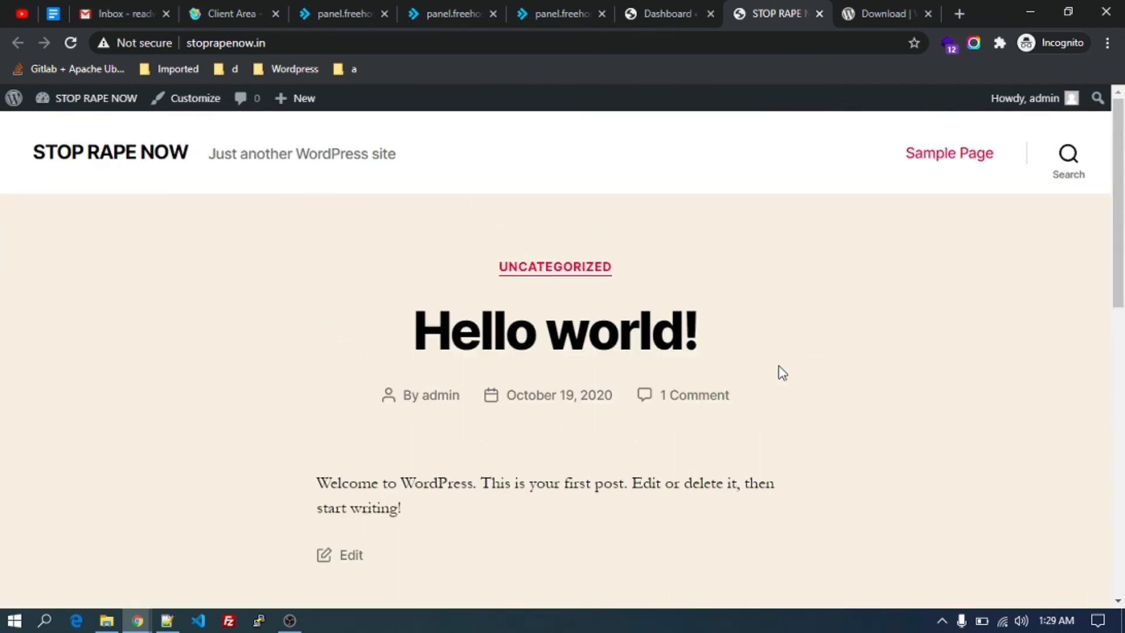
scroll(782, 372, down, 3)
scroll(782, 372, up, 3)
scroll(782, 372, down, 1)
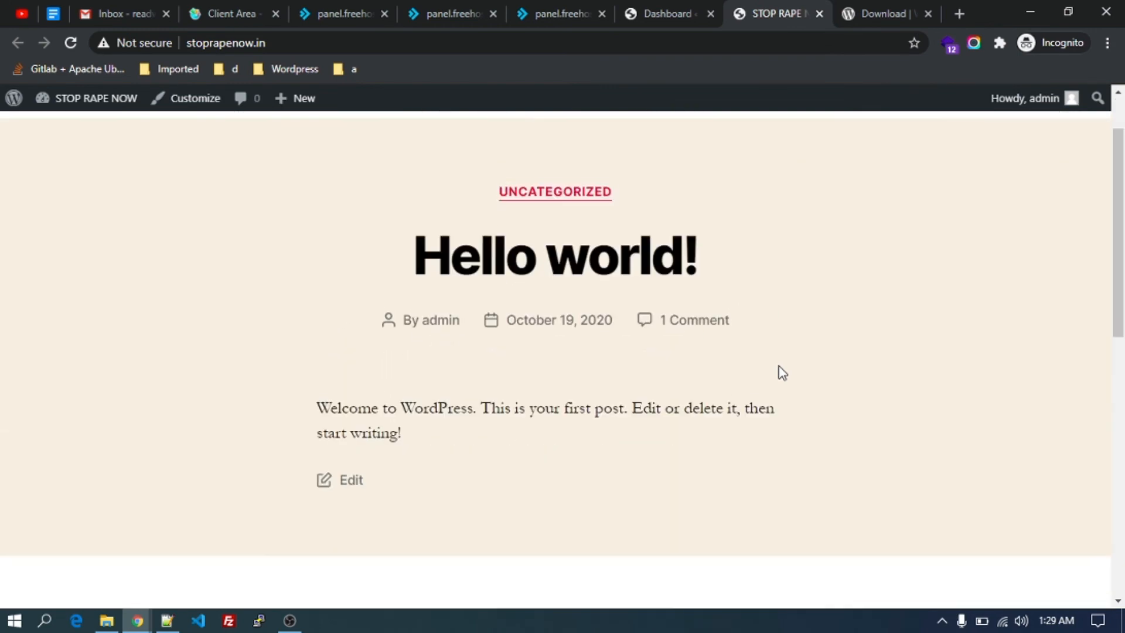
scroll(782, 372, up, 1)
scroll(782, 373, down, 2)
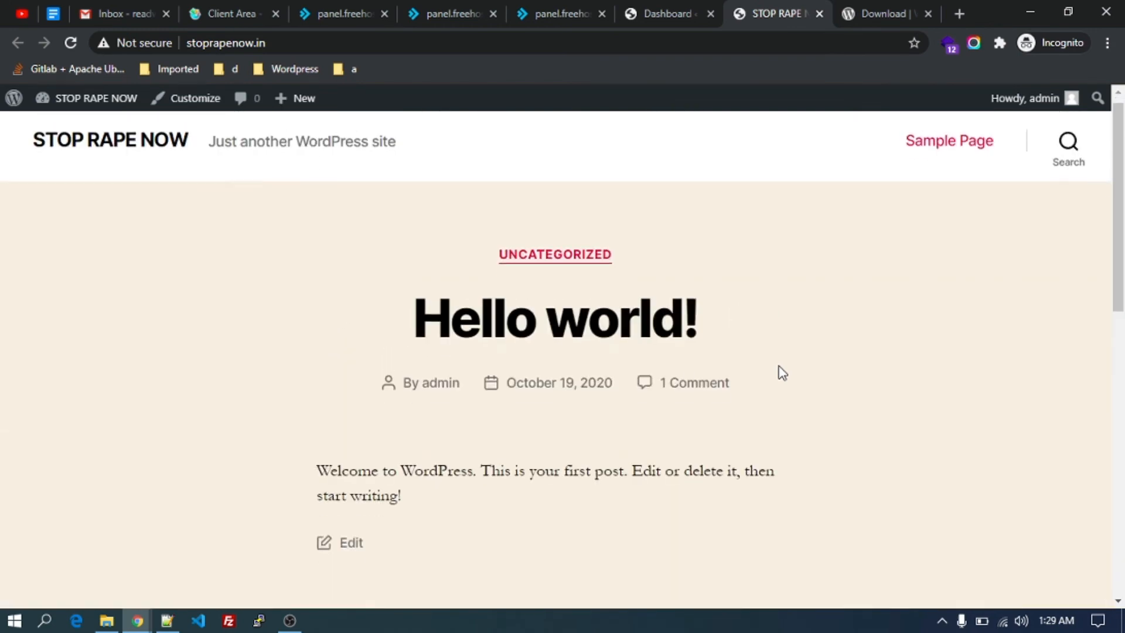
scroll(782, 373, up, 2)
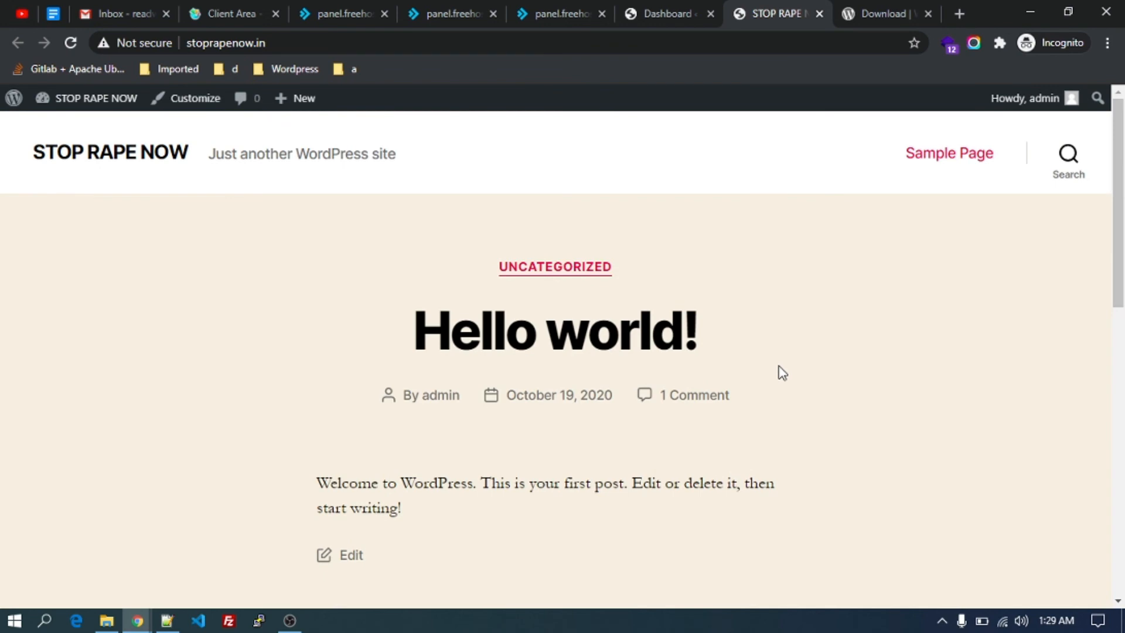
scroll(782, 372, down, 3)
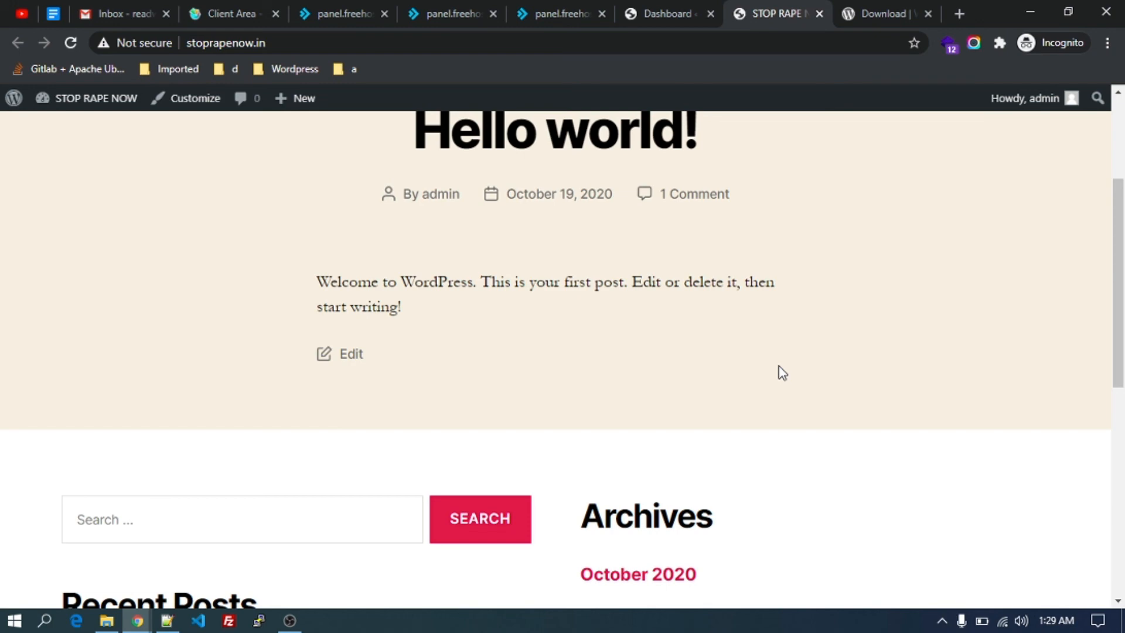
scroll(782, 373, down, 4)
scroll(782, 373, down, 3)
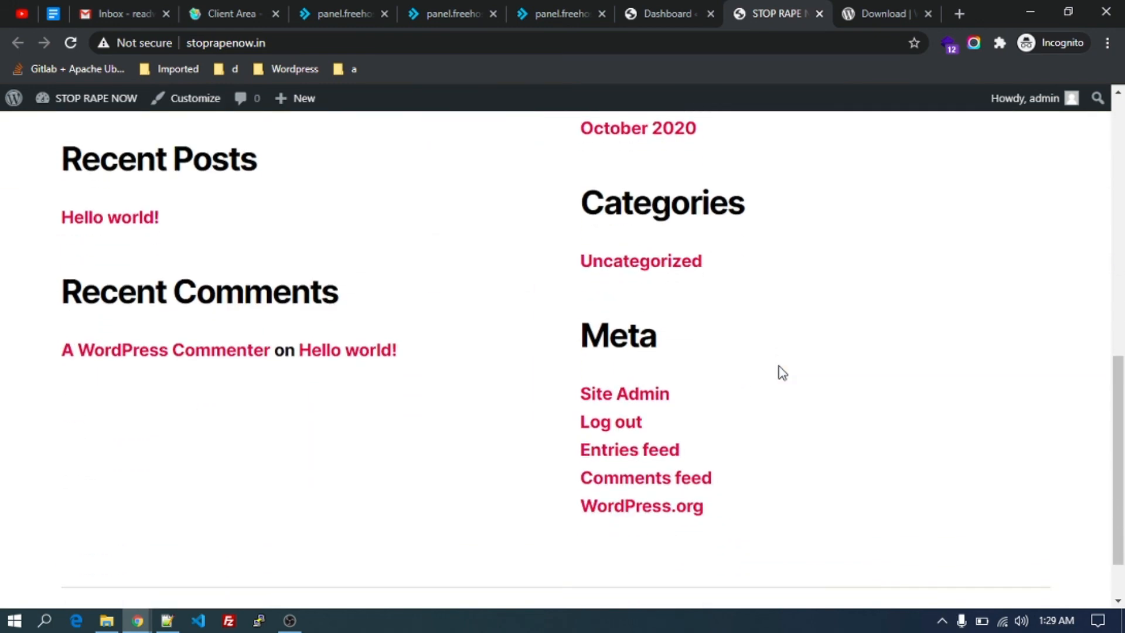